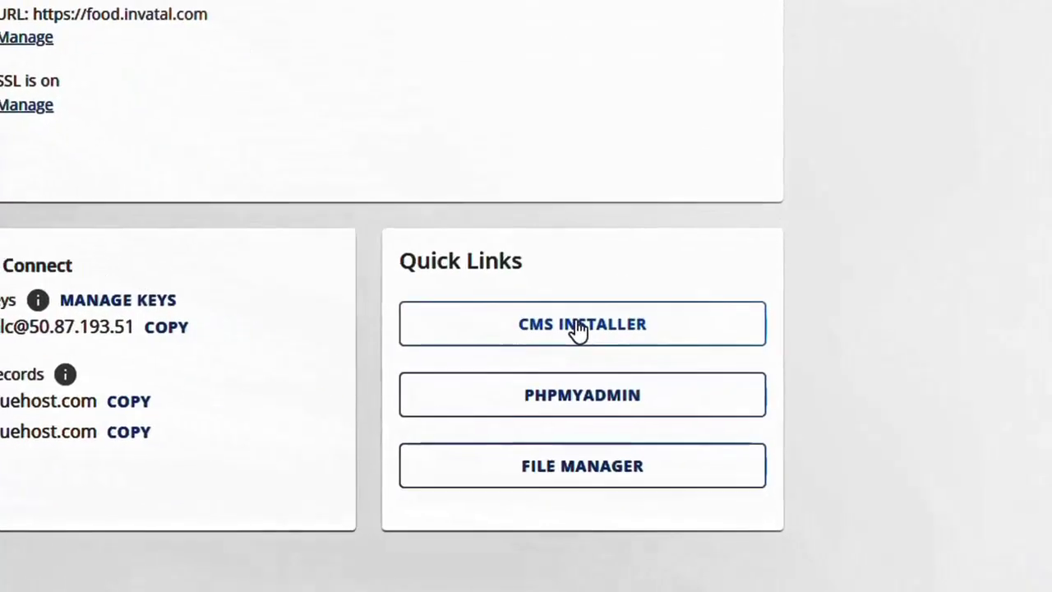
Step: Open the hosting account's CMS installer and start a WordPress installation from the top scripts
{"action": "left_click", "coordinate": [579, 327]}
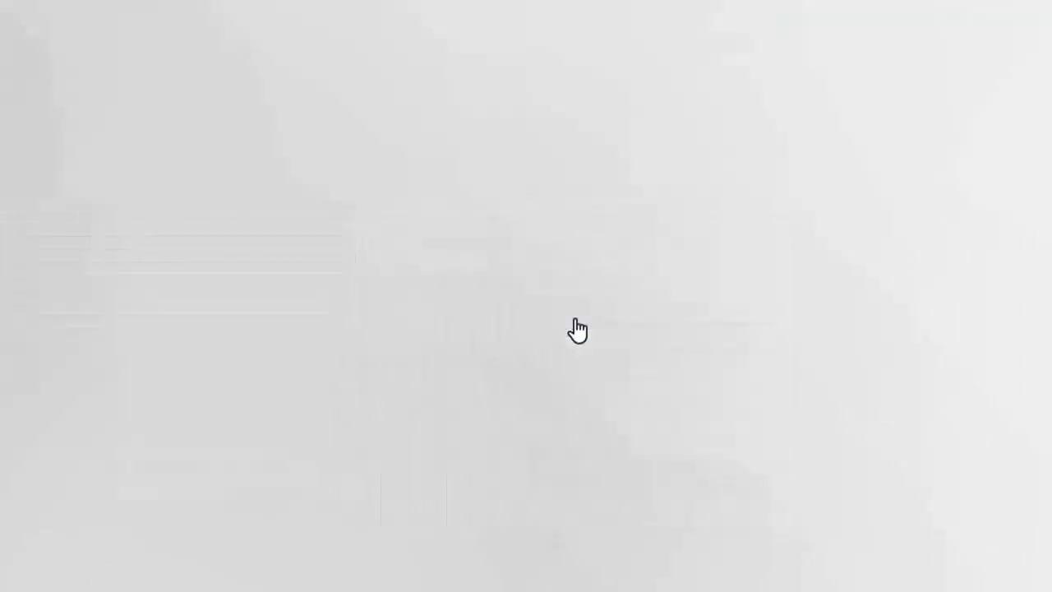
{"action": "scroll", "coordinate": [156, 329], "scroll_direction": "down", "scroll_amount": 3}
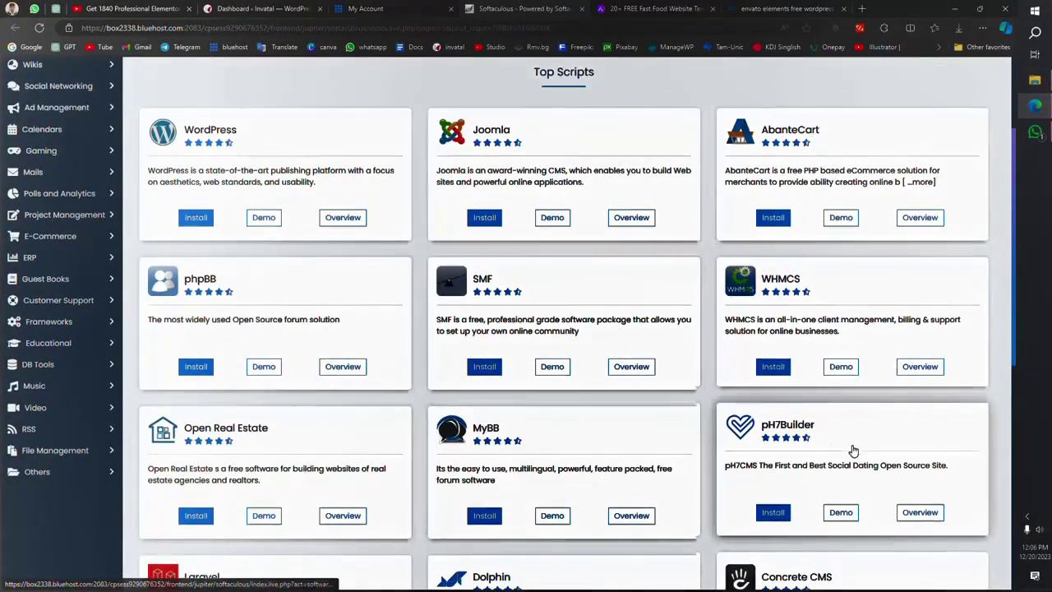
{"action": "scroll", "coordinate": [849, 452], "scroll_direction": "down", "scroll_amount": 5}
{"action": "scroll", "coordinate": [357, 370], "scroll_direction": "up", "scroll_amount": 8}
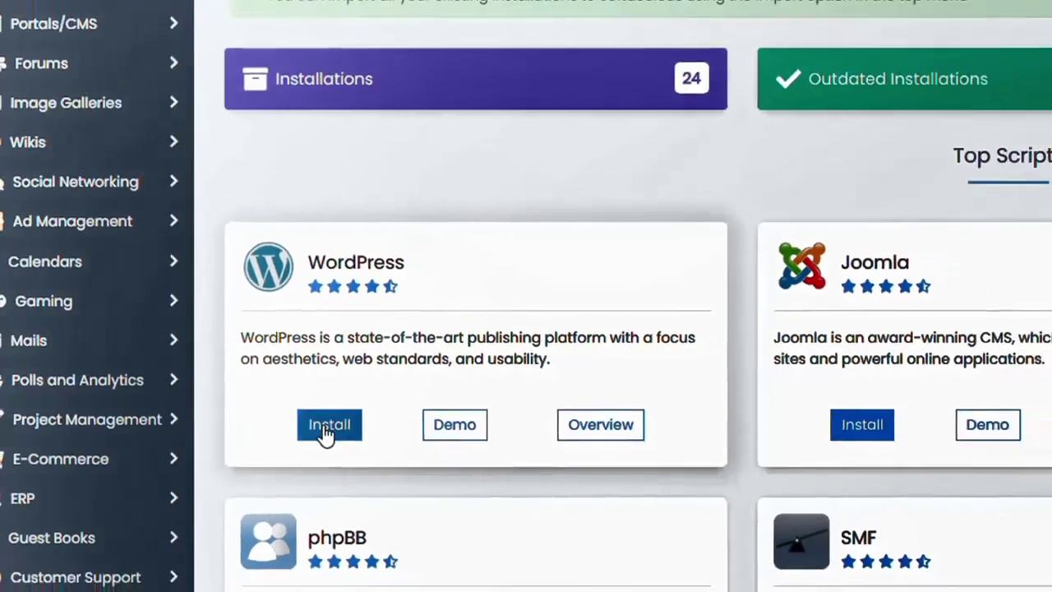
{"action": "left_click", "coordinate": [351, 439]}
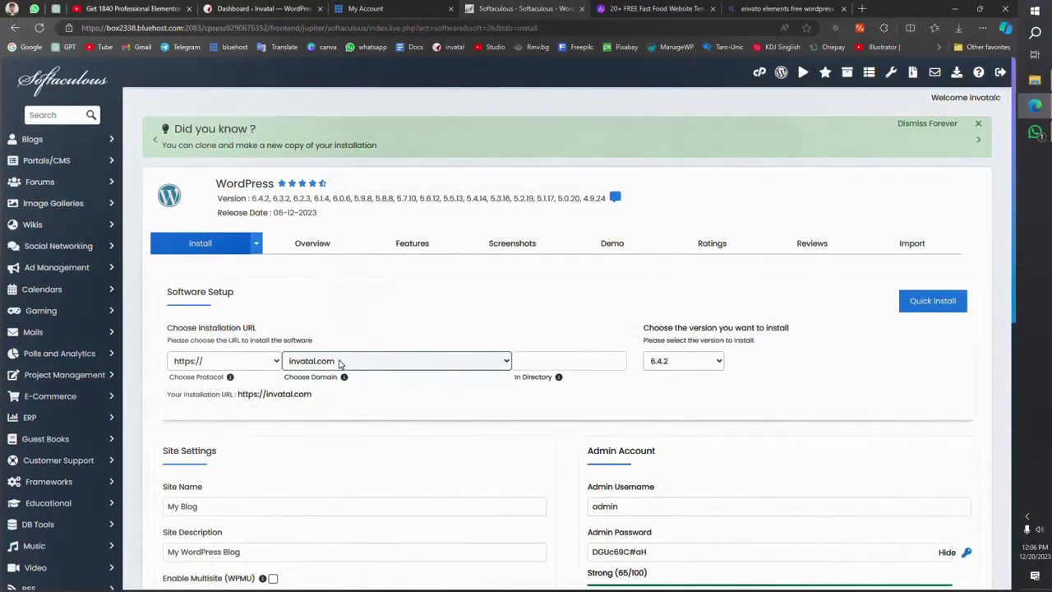
{"action": "left_click", "coordinate": [341, 364]}
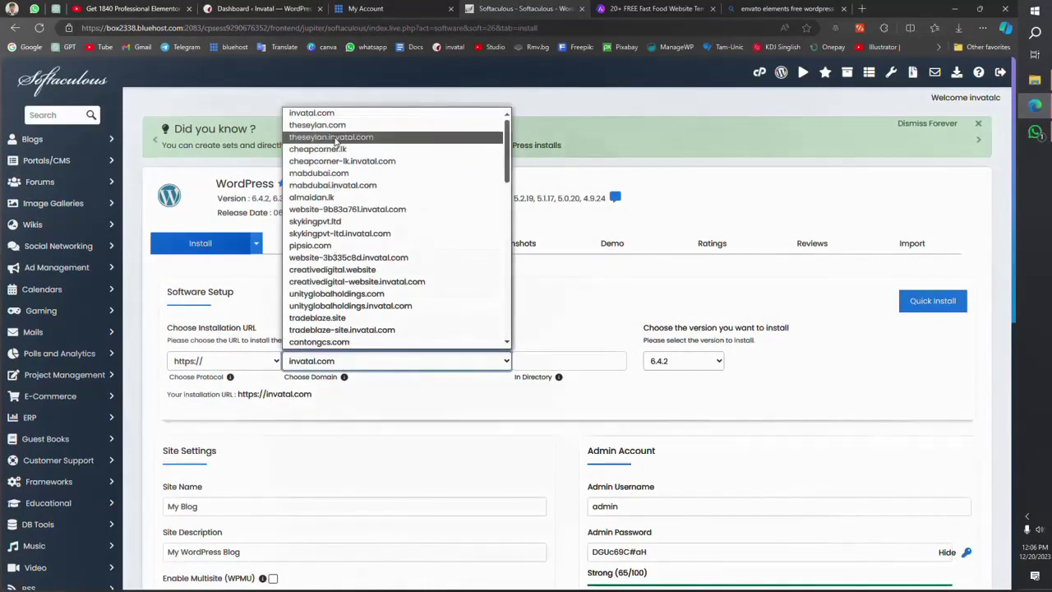
{"action": "scroll", "coordinate": [341, 247], "scroll_direction": "down", "scroll_amount": 4}
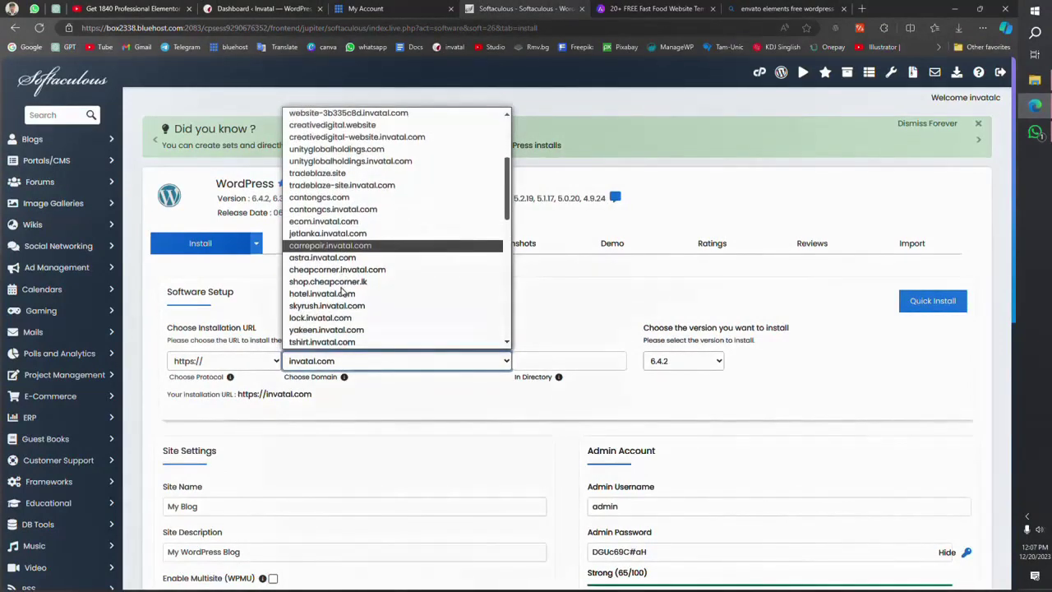
{"action": "scroll", "coordinate": [342, 291], "scroll_direction": "down", "scroll_amount": 5}
{"action": "left_click", "coordinate": [329, 245]}
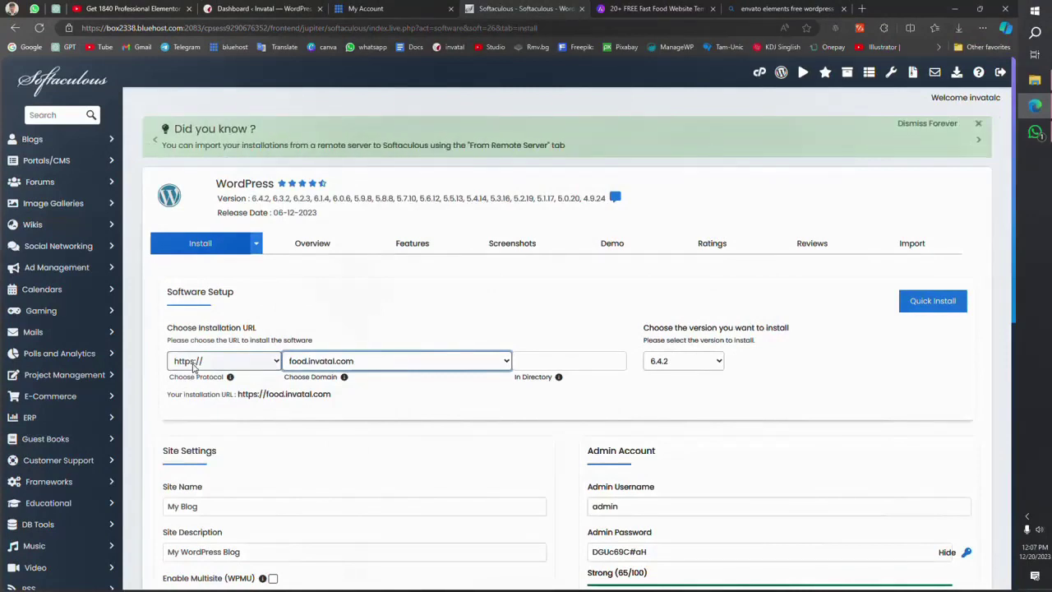
{"action": "left_click", "coordinate": [194, 369]}
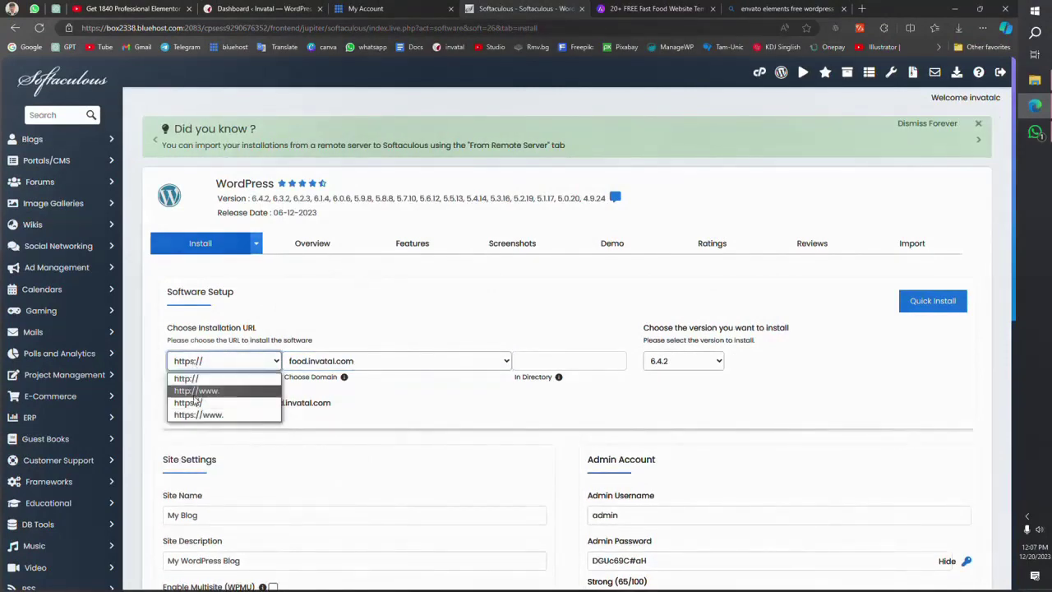
{"action": "left_click", "coordinate": [203, 403]}
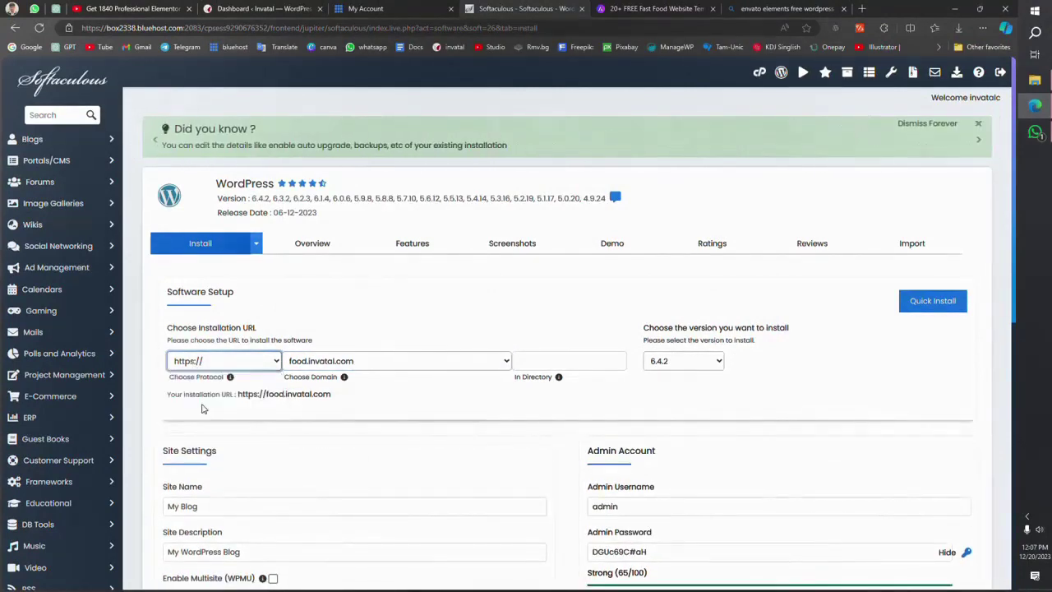
Step: Enter the admin account's password and the admin email in the installation form
{"action": "scroll", "coordinate": [709, 364], "scroll_direction": "down", "scroll_amount": 5}
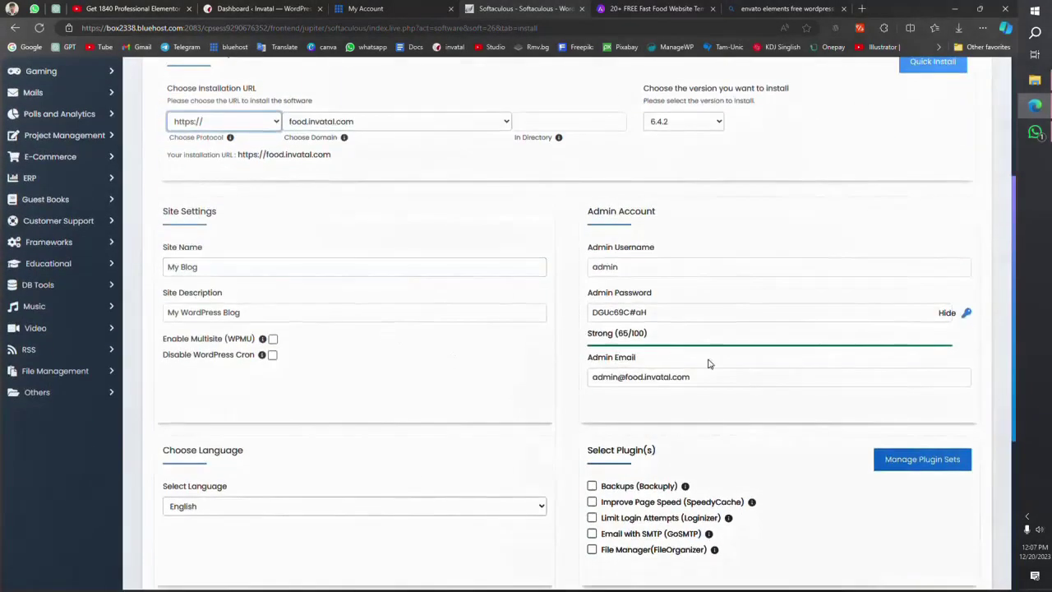
{"action": "scroll", "coordinate": [657, 364], "scroll_direction": "up", "scroll_amount": 3}
{"action": "double_click", "coordinate": [669, 354]}
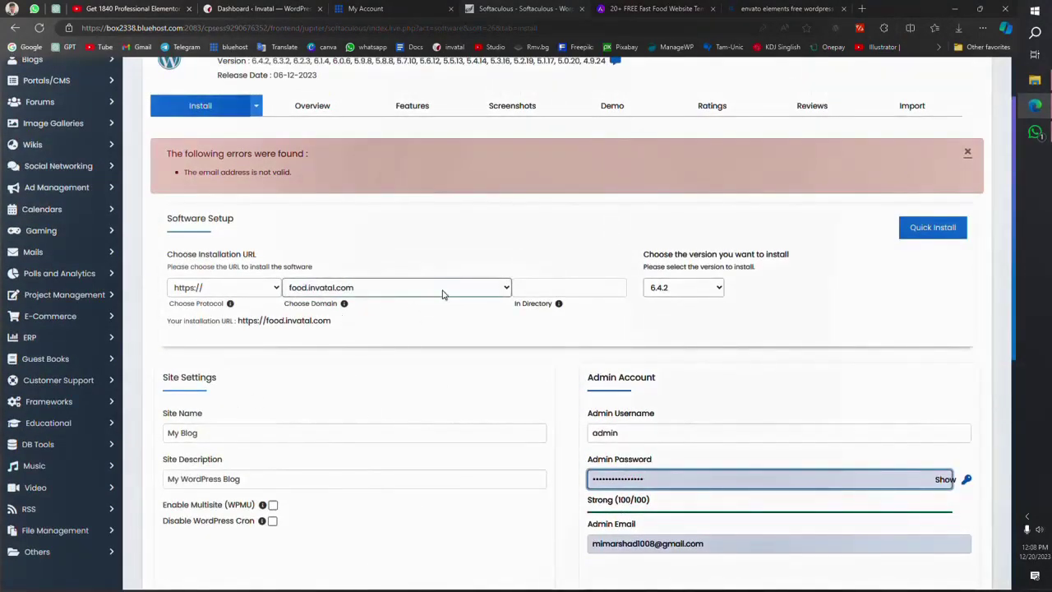
Step: Choose WordPress version 6.4.2 and run the installation
{"action": "left_click", "coordinate": [692, 291]}
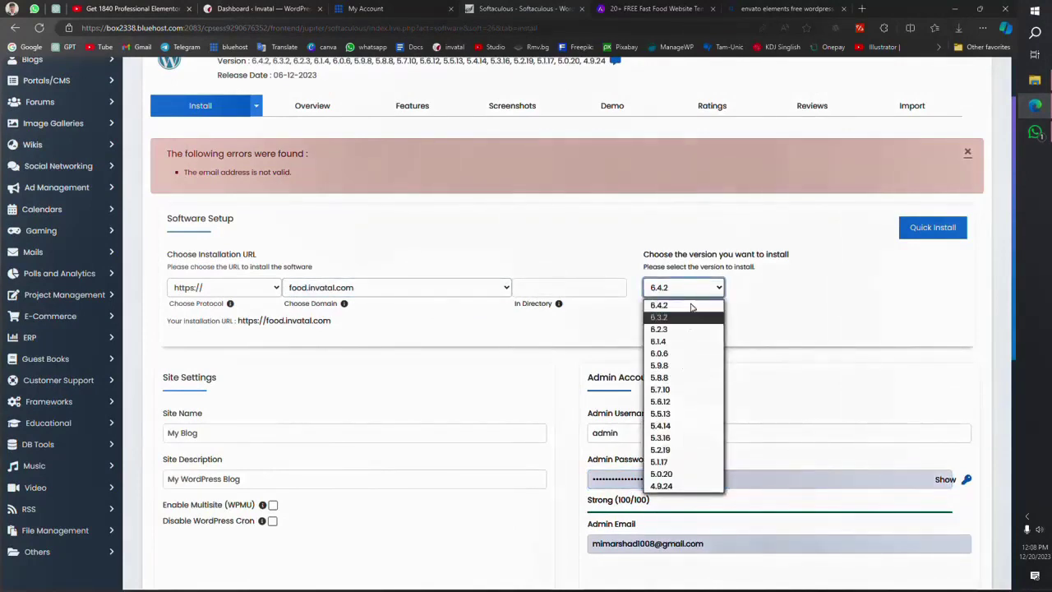
{"action": "left_click", "coordinate": [683, 305]}
{"action": "scroll", "coordinate": [813, 278], "scroll_direction": "down", "scroll_amount": 5}
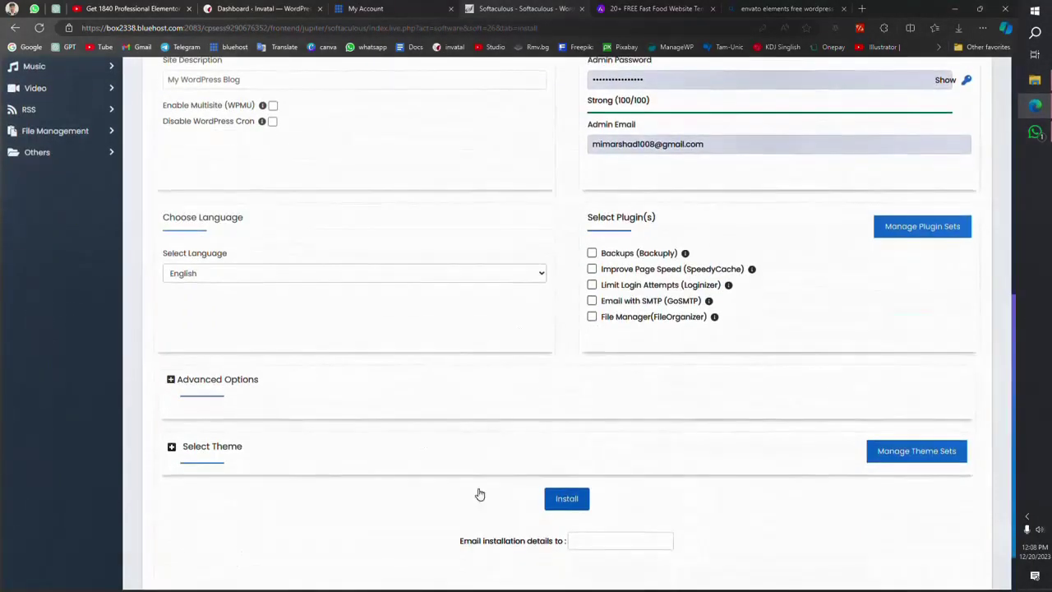
{"action": "left_click", "coordinate": [559, 503]}
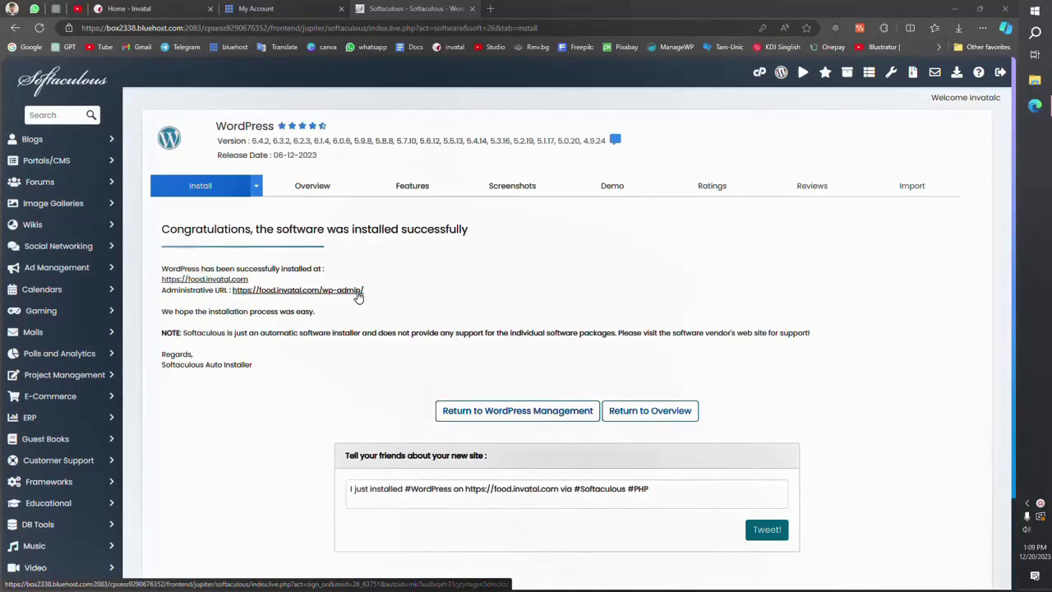
Step: Open the installed site and its administration page in new tabs, and switch to the site
{"action": "right_click", "coordinate": [220, 280]}
{"action": "left_click", "coordinate": [231, 288]}
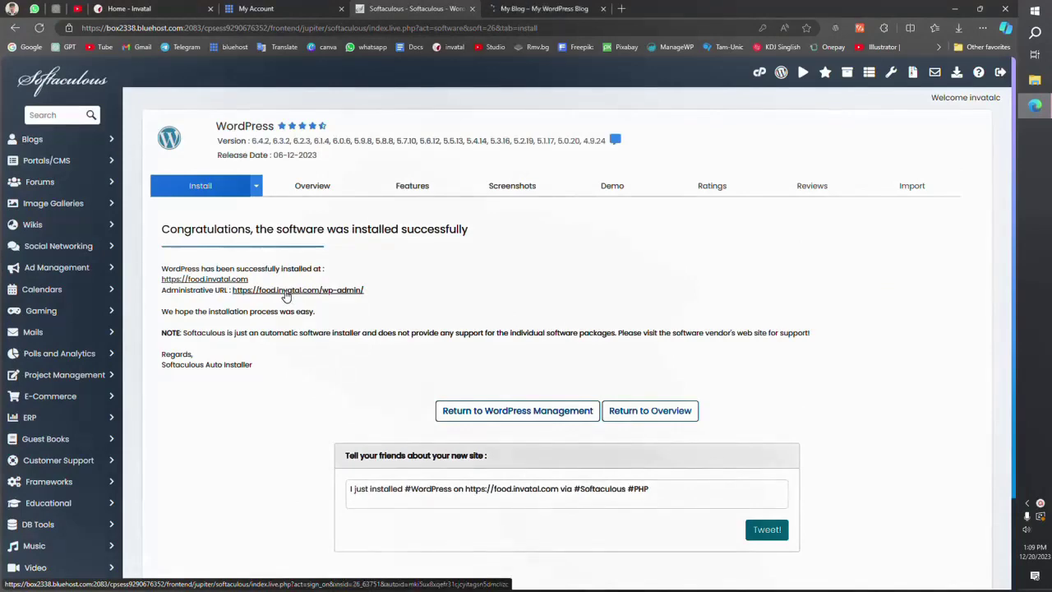
{"action": "left_click", "coordinate": [286, 291]}
{"action": "left_click", "coordinate": [674, 7]}
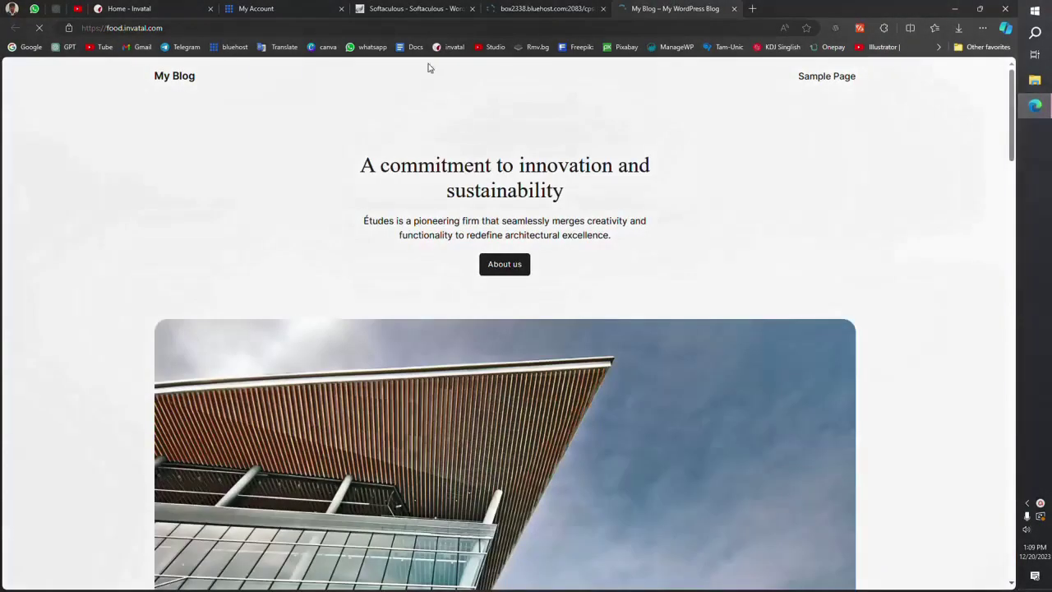
Step: Look through the new site's default home page from start to end and close its tab
{"action": "left_click_drag", "start_coordinate": [344, 176], "coordinate": [347, 258]}
{"action": "scroll", "coordinate": [236, 217], "scroll_direction": "down", "scroll_amount": 10}
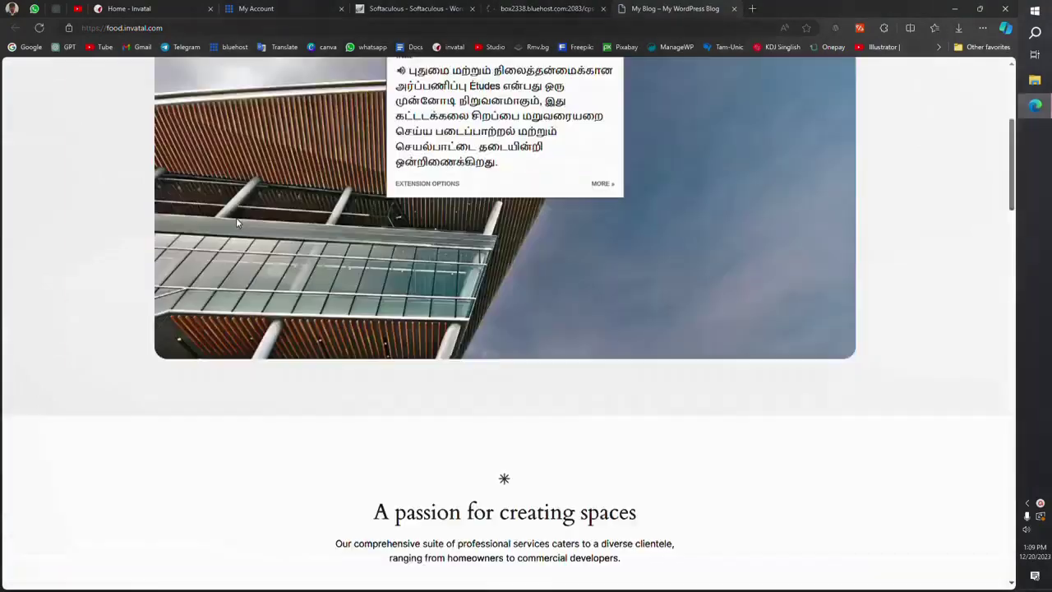
{"action": "scroll", "coordinate": [216, 231], "scroll_direction": "down", "scroll_amount": 5}
{"action": "scroll", "coordinate": [203, 233], "scroll_direction": "up", "scroll_amount": 15}
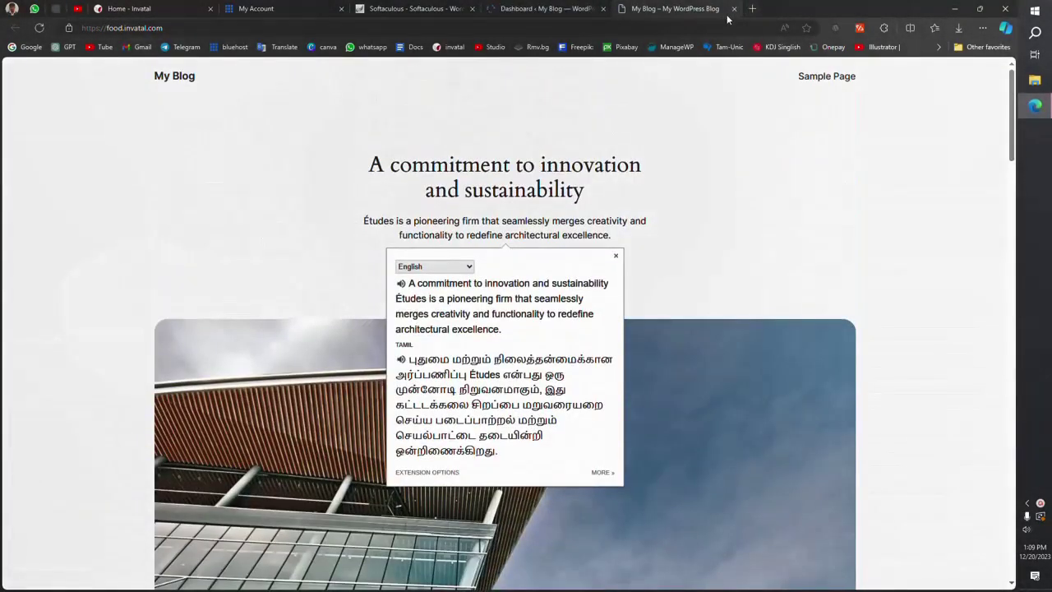
{"action": "left_click", "coordinate": [734, 8]}
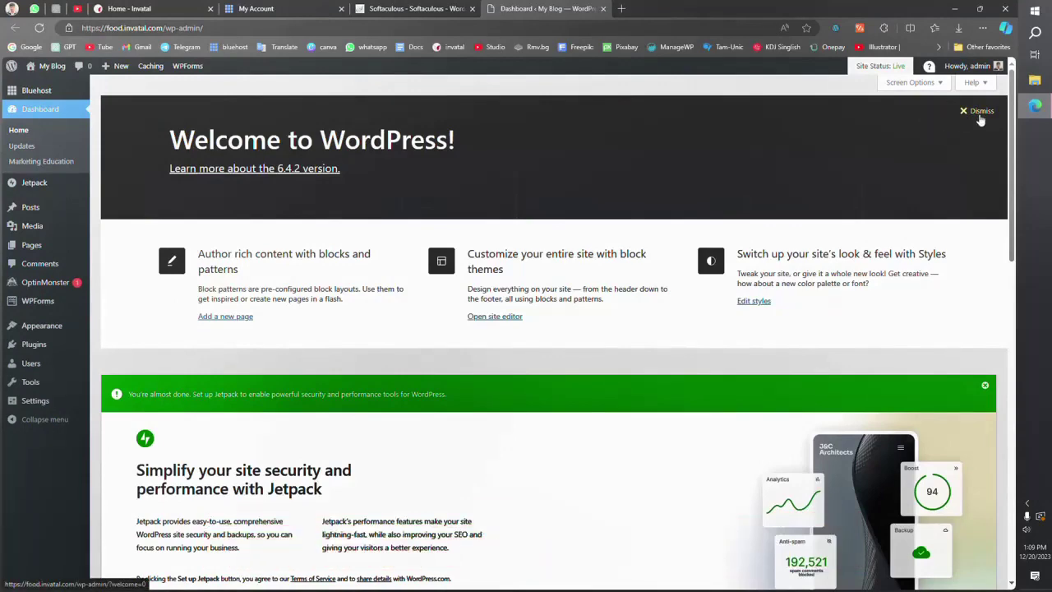
Step: Dismiss the dashboard's welcome panel and move the Privacy Policy and Sample Page pages to the trash
{"action": "left_click", "coordinate": [979, 112]}
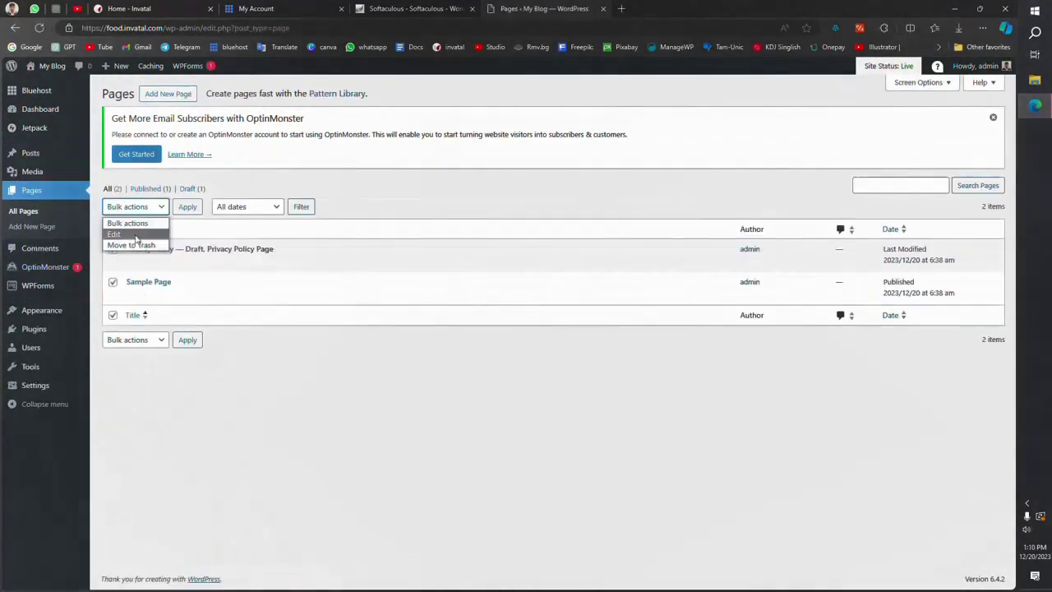
{"action": "left_click", "coordinate": [132, 243]}
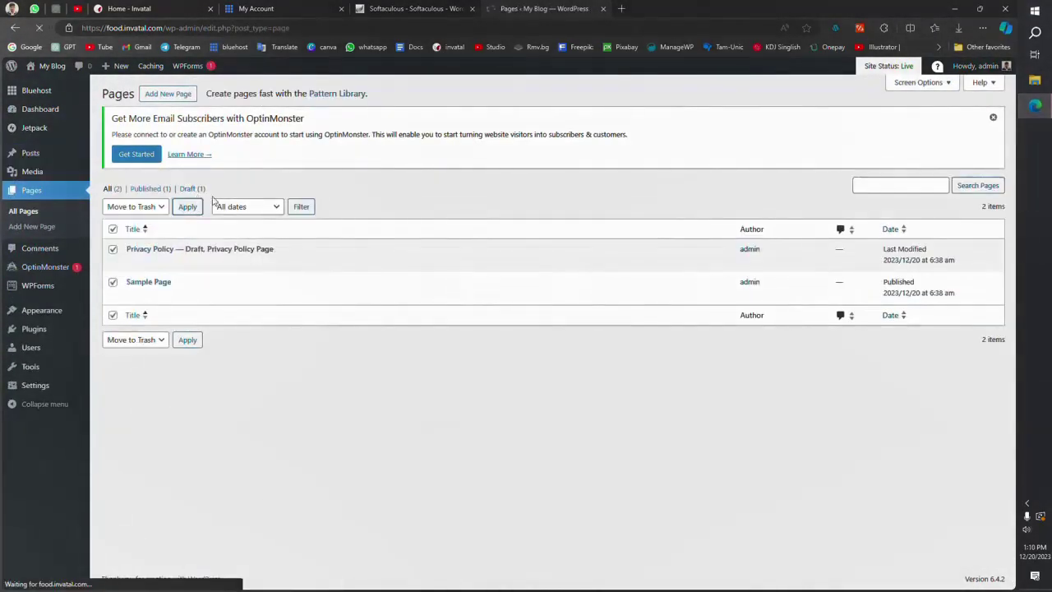
Step: Delete the inactive Sinatra, Twenty Twenty-Three and Twenty Twenty-Two themes
{"action": "mouse_move", "coordinate": [42, 310]}
{"action": "left_click", "coordinate": [107, 308]}
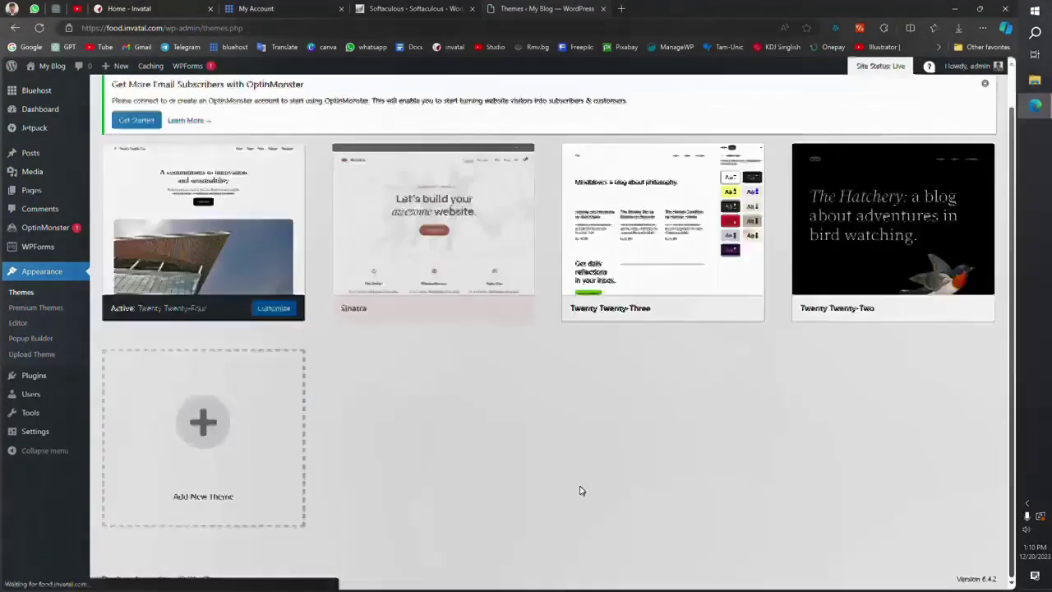
{"action": "left_click", "coordinate": [893, 218]}
Step: Deactivate and delete all the preinstalled plugins in bulk
{"action": "left_click", "coordinate": [148, 207]}
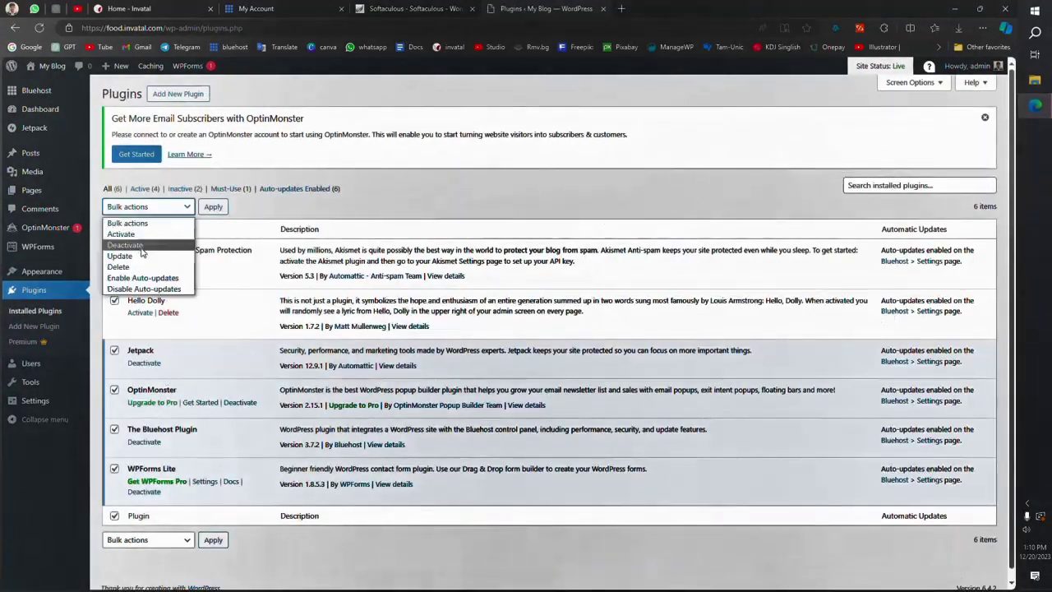
{"action": "left_click", "coordinate": [132, 245]}
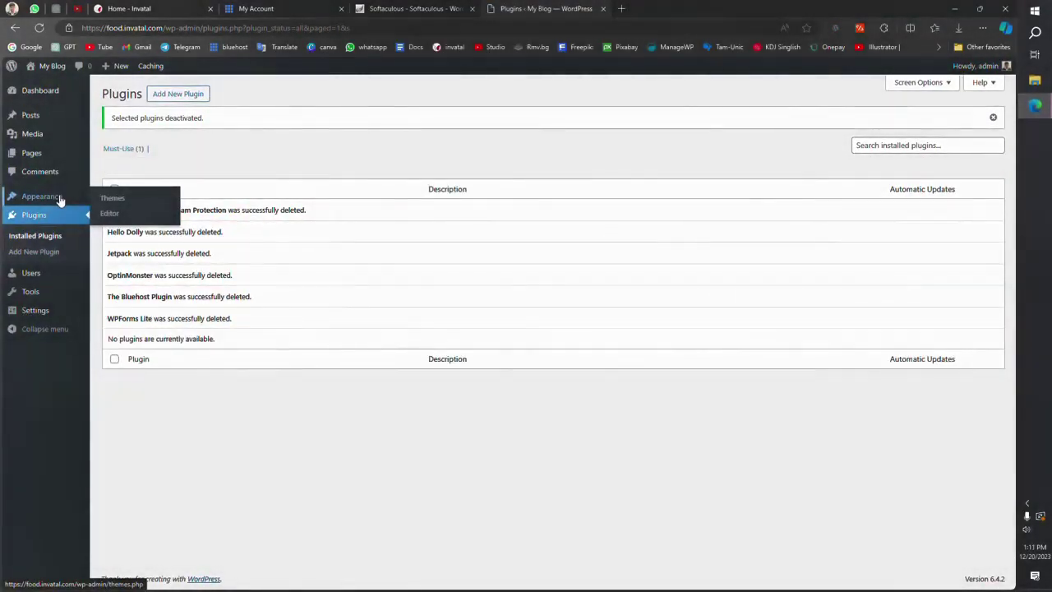
Step: Set the admin color scheme in the user profile to Midnight
{"action": "mouse_move", "coordinate": [59, 276]}
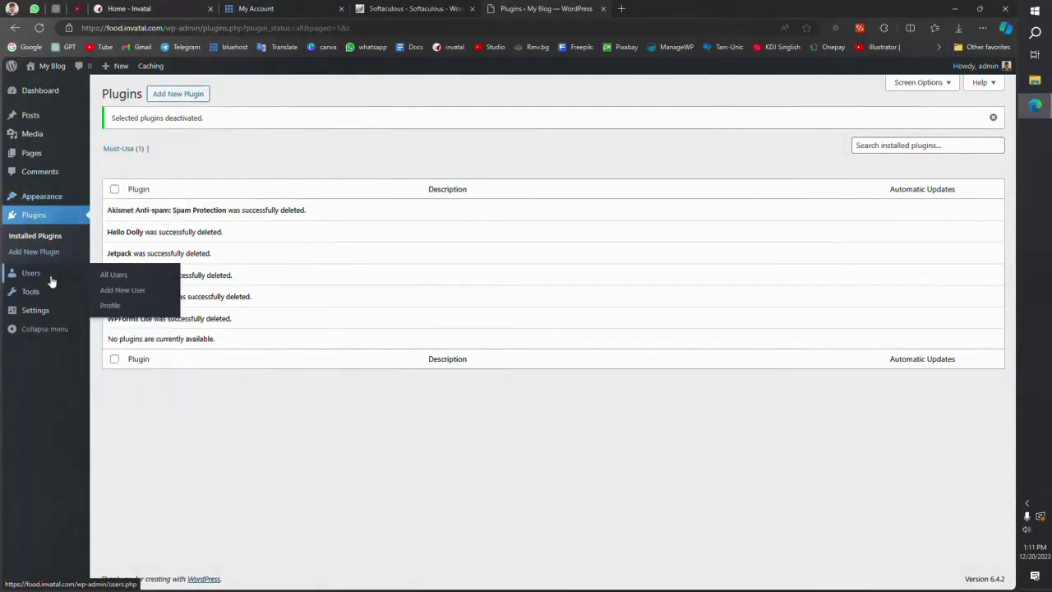
{"action": "left_click", "coordinate": [138, 305]}
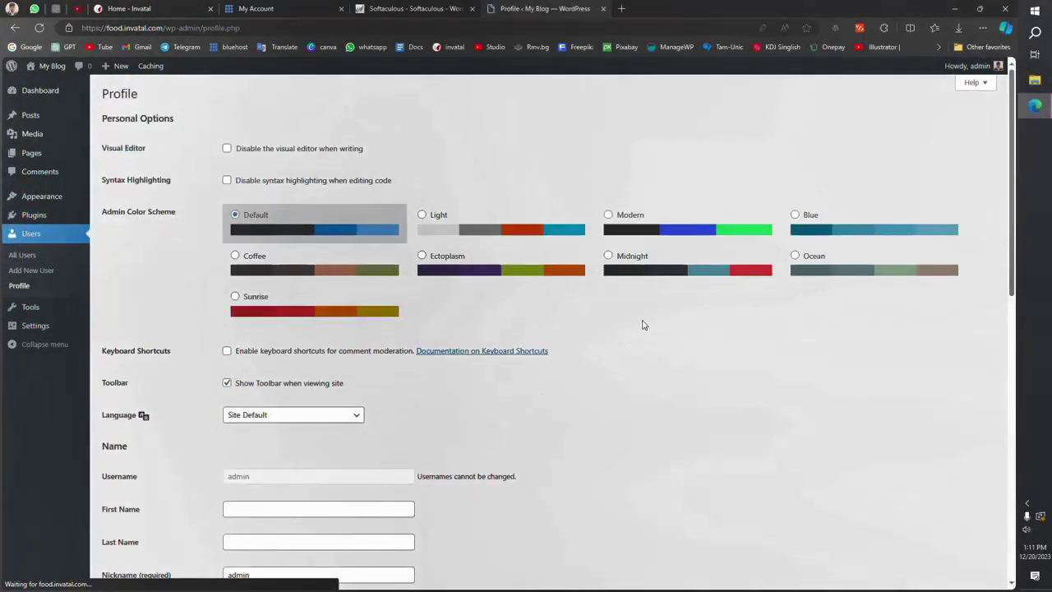
{"action": "left_click", "coordinate": [688, 274]}
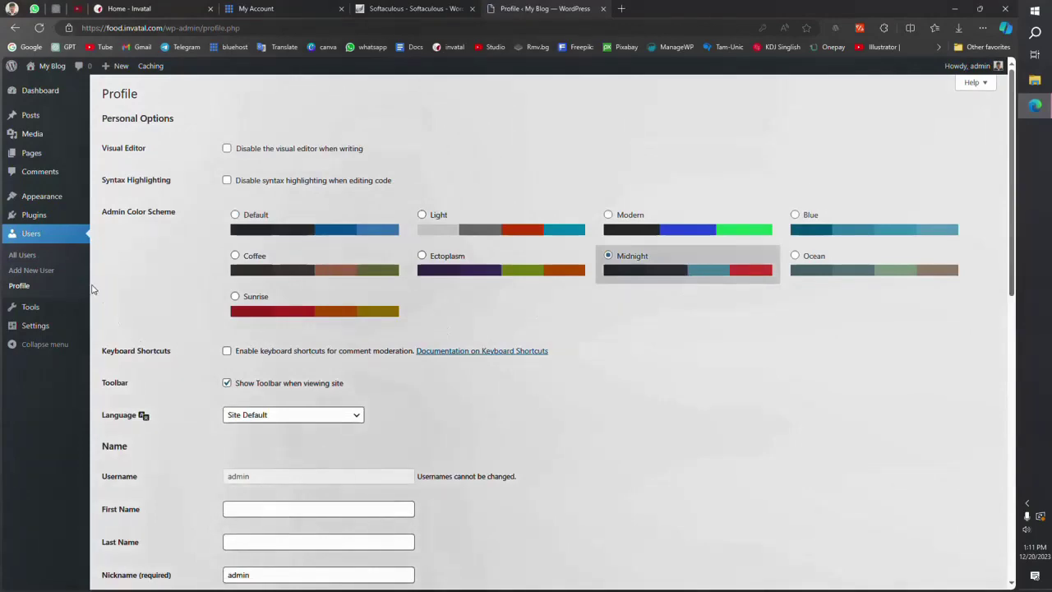
Step: Install the Hello Elementor theme from the popular themes and activate it
{"action": "mouse_move", "coordinate": [58, 197]}
{"action": "left_click", "coordinate": [107, 198]}
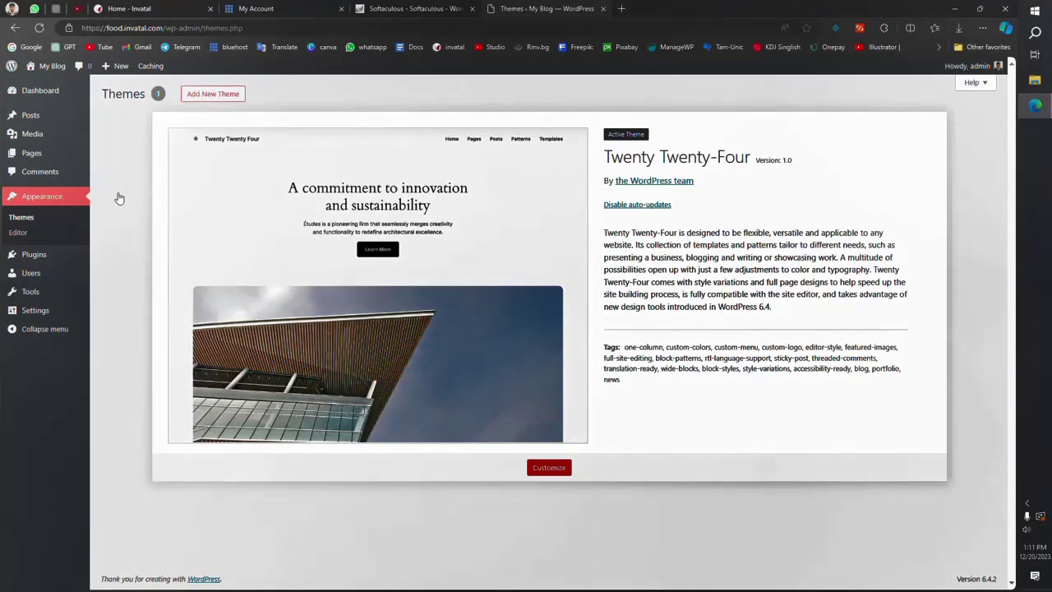
{"action": "left_click", "coordinate": [206, 94]}
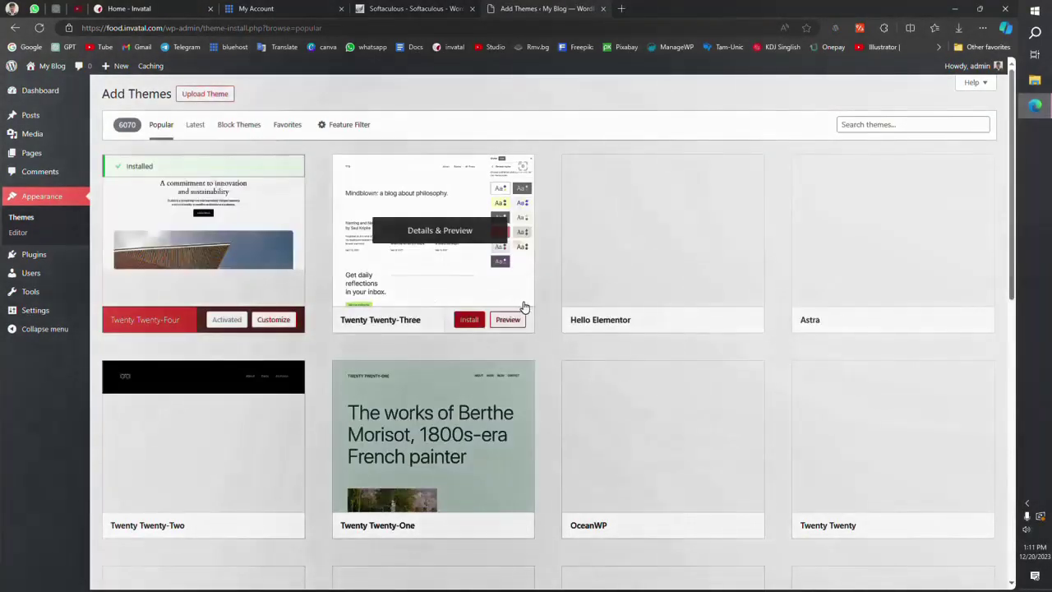
{"action": "left_click", "coordinate": [699, 322]}
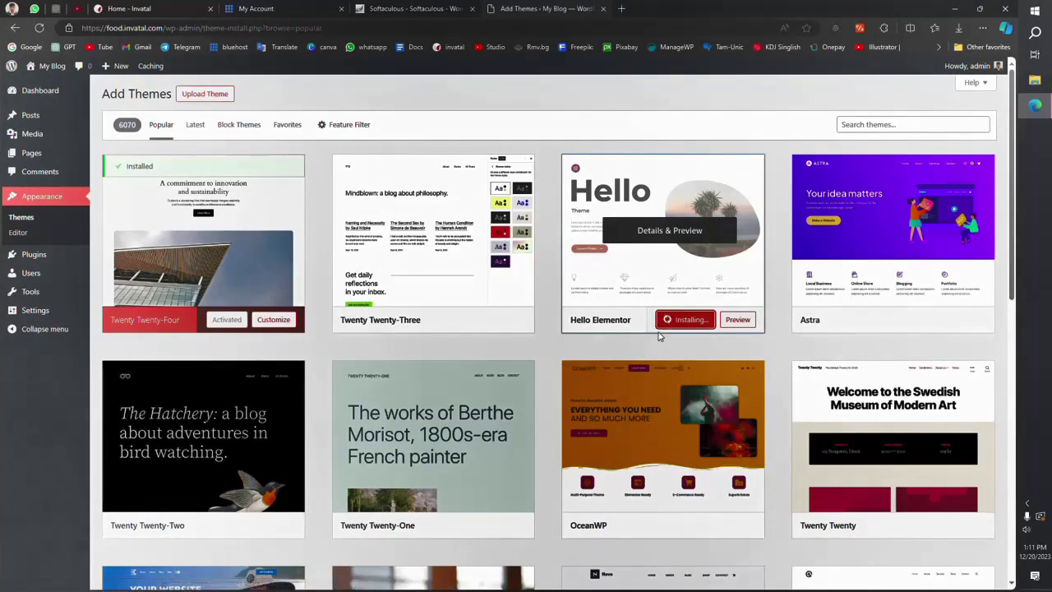
{"action": "left_click", "coordinate": [675, 320]}
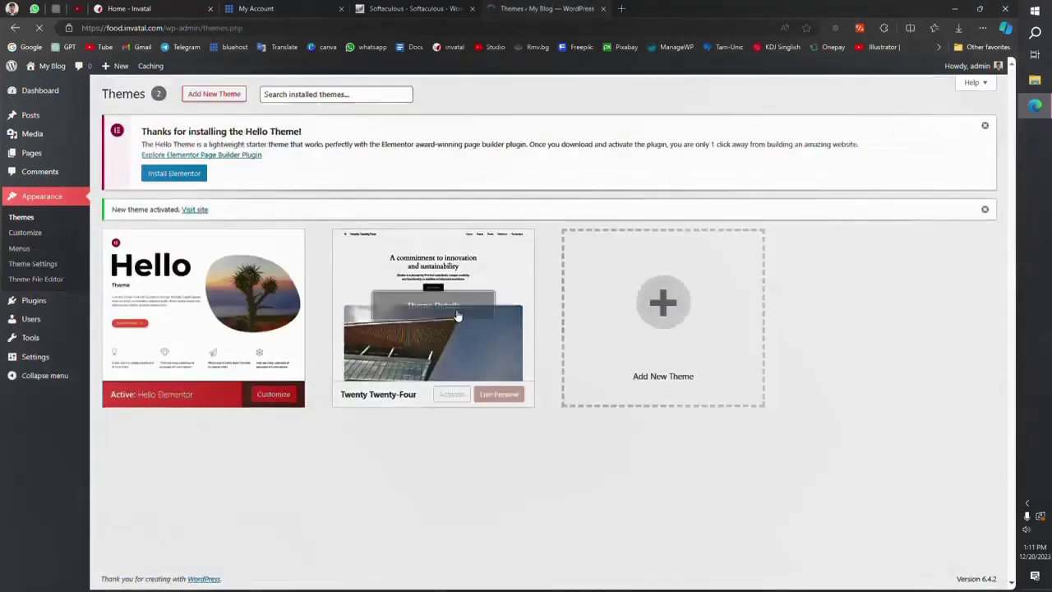
Step: Delete the inactive Twenty Twenty-Four theme and confirm the deletion
{"action": "left_click", "coordinate": [457, 314]}
{"action": "left_click", "coordinate": [573, 559]}
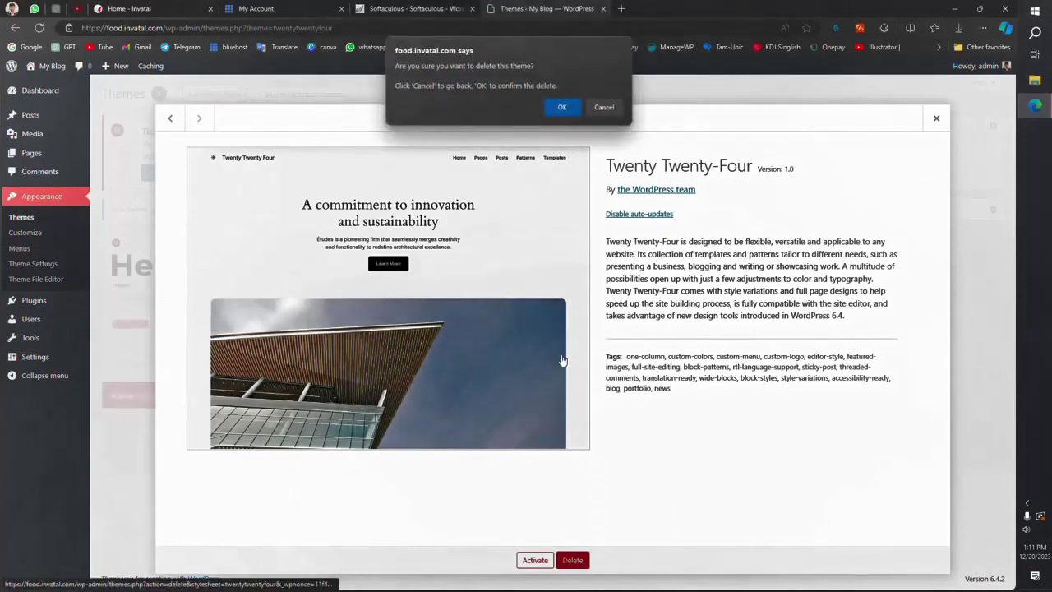
{"action": "left_click", "coordinate": [573, 109]}
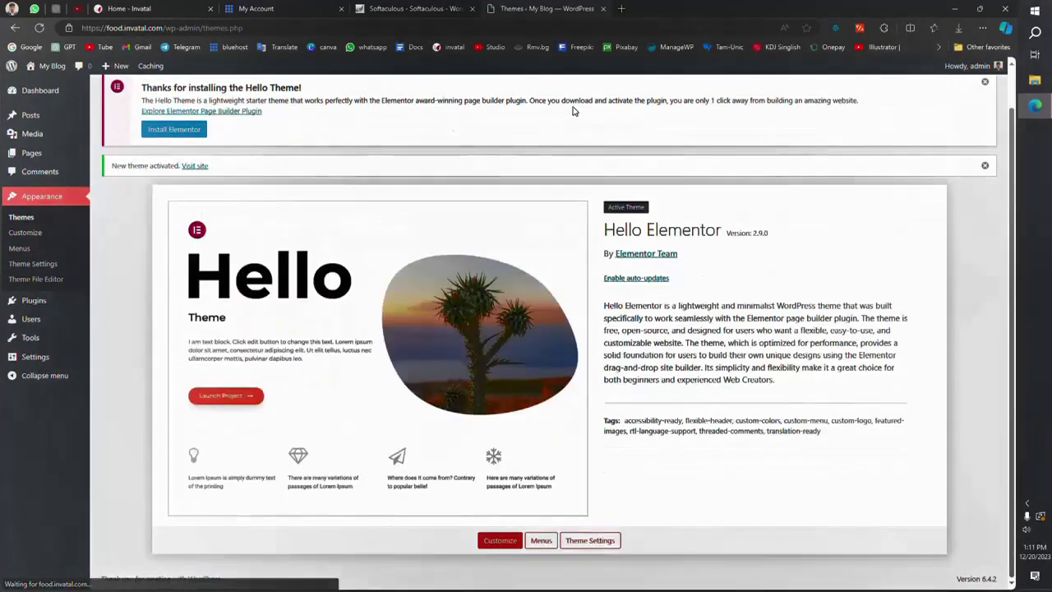
{"action": "scroll", "coordinate": [413, 304], "scroll_direction": "up", "scroll_amount": 1}
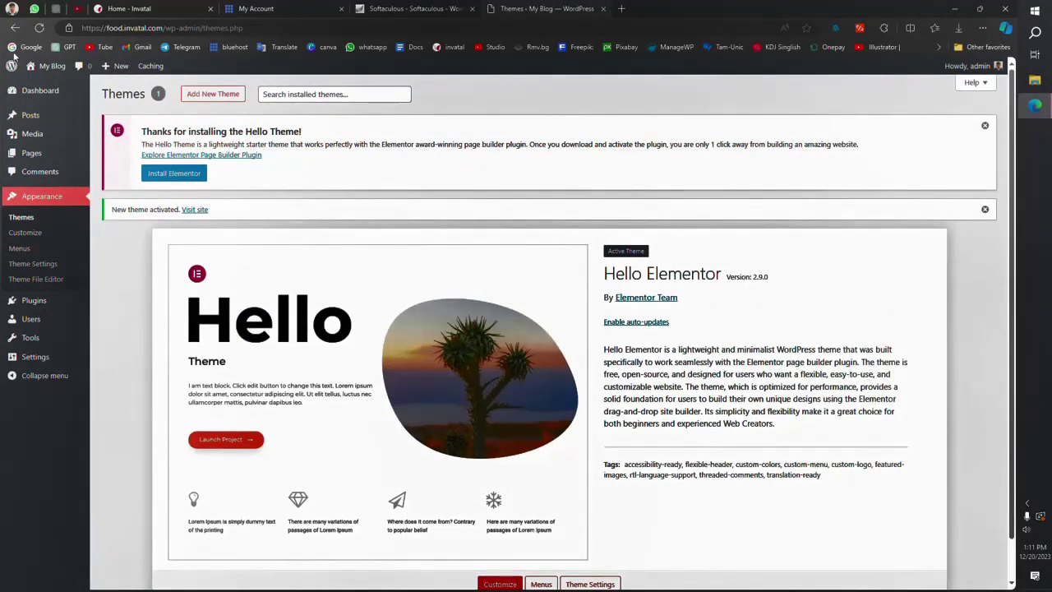
Step: Open the live site in a new tab to check its front page with the new theme
{"action": "right_click", "coordinate": [47, 65]}
{"action": "left_click", "coordinate": [82, 80]}
{"action": "left_click", "coordinate": [650, 9]}
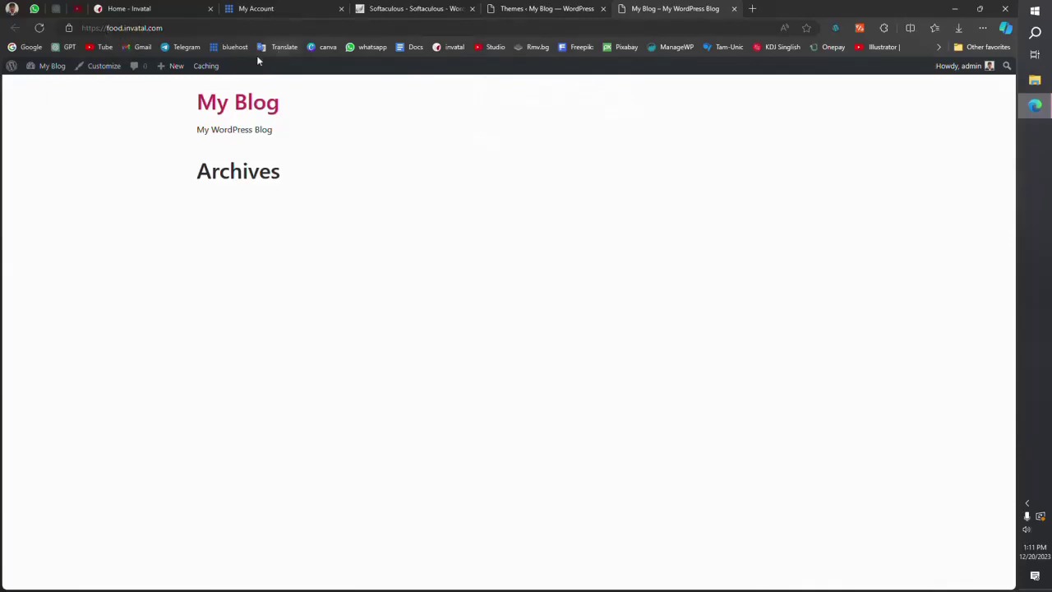
Step: Return to the Themes page, install and activate the Elementor plugin from the Hello Theme notice, and close its setup wizard
{"action": "left_click", "coordinate": [547, 9]}
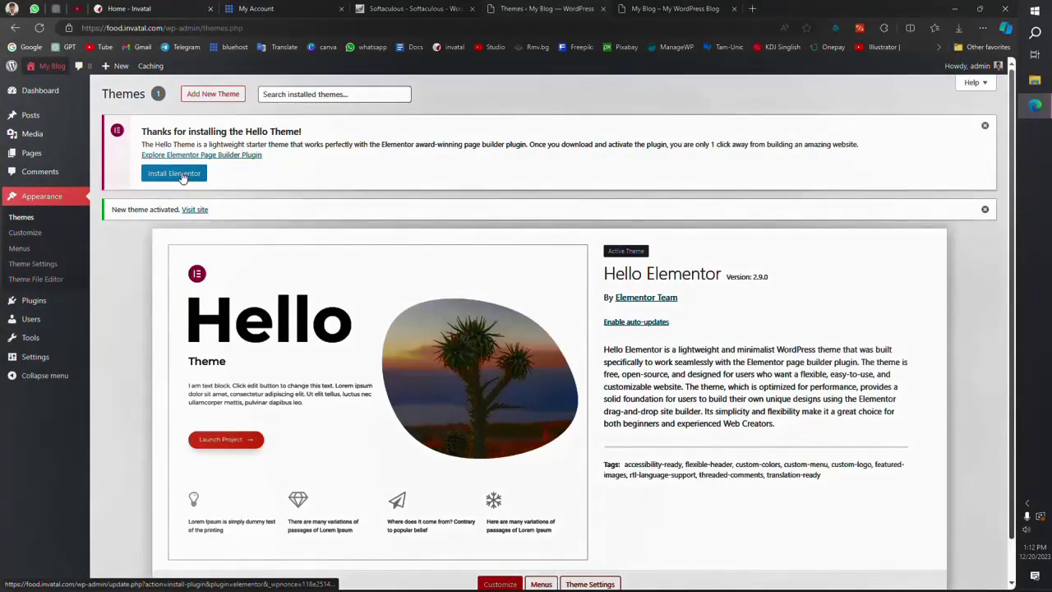
{"action": "left_click", "coordinate": [184, 177]}
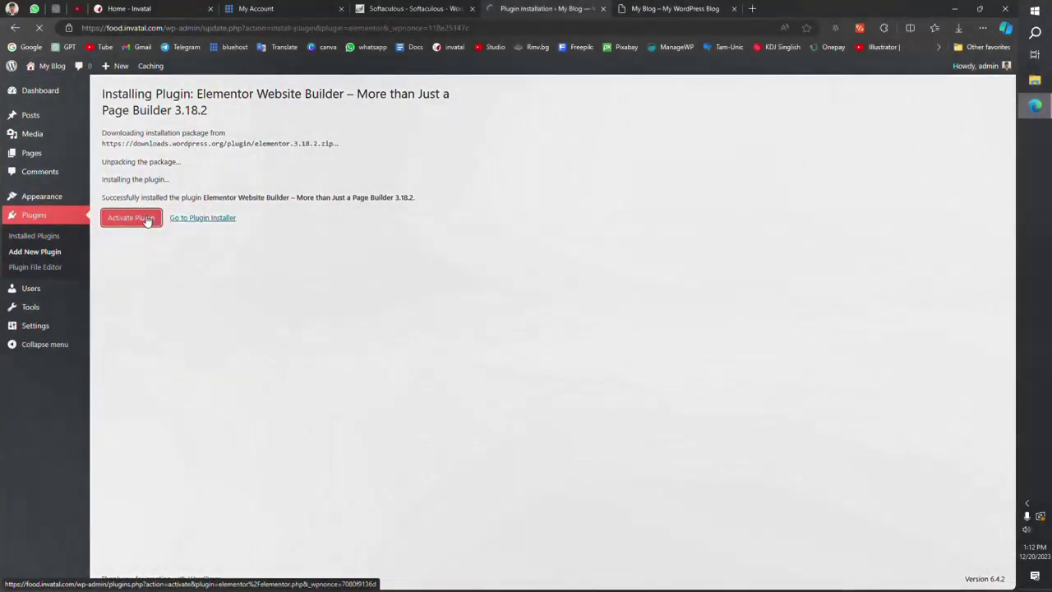
{"action": "left_click", "coordinate": [147, 219]}
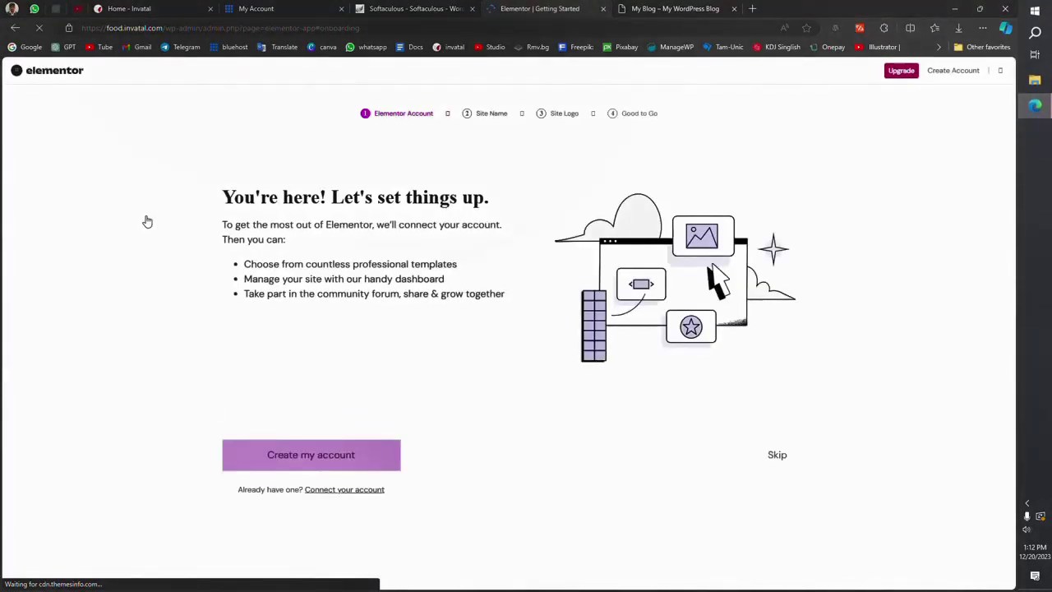
{"action": "left_click", "coordinate": [999, 71]}
Step: Search the plugin directory for "Envato Elementor", then install and activate the Envato Elements plugin
{"action": "mouse_move", "coordinate": [35, 305]}
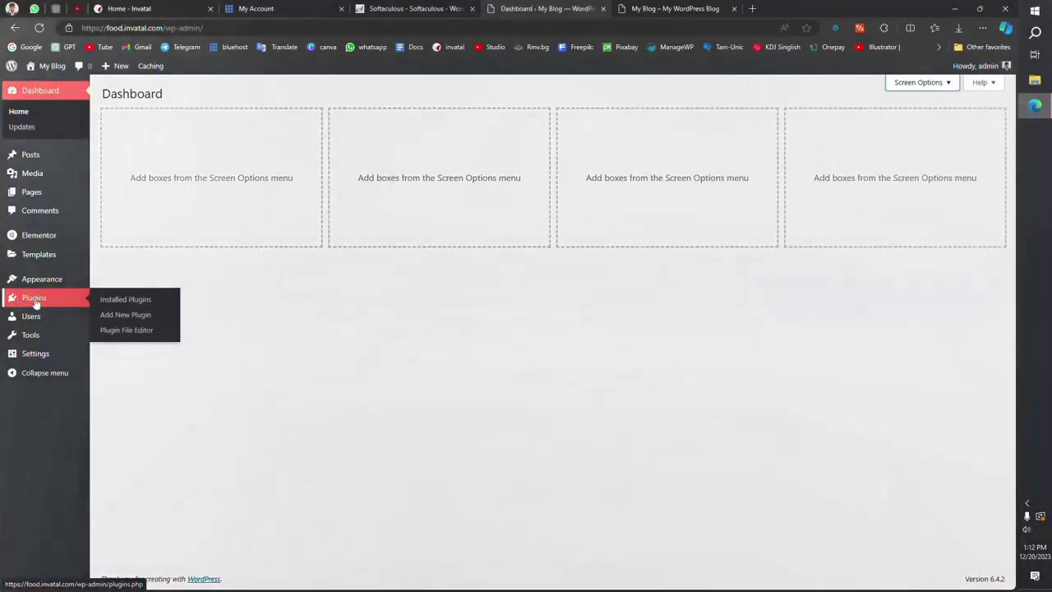
{"action": "left_click", "coordinate": [149, 319]}
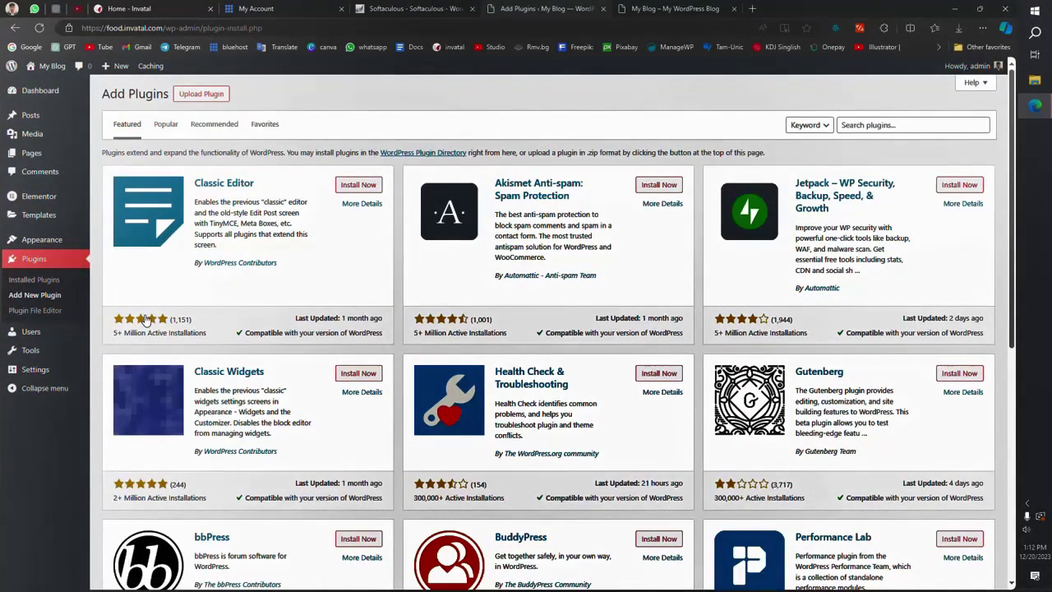
{"action": "left_click", "coordinate": [892, 124]}
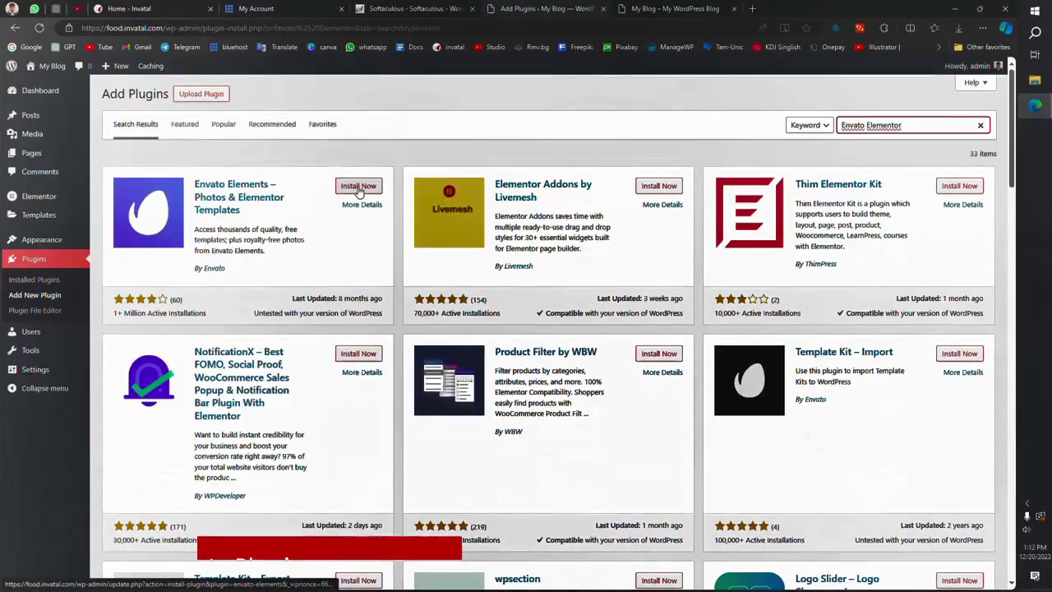
{"action": "left_click", "coordinate": [359, 185]}
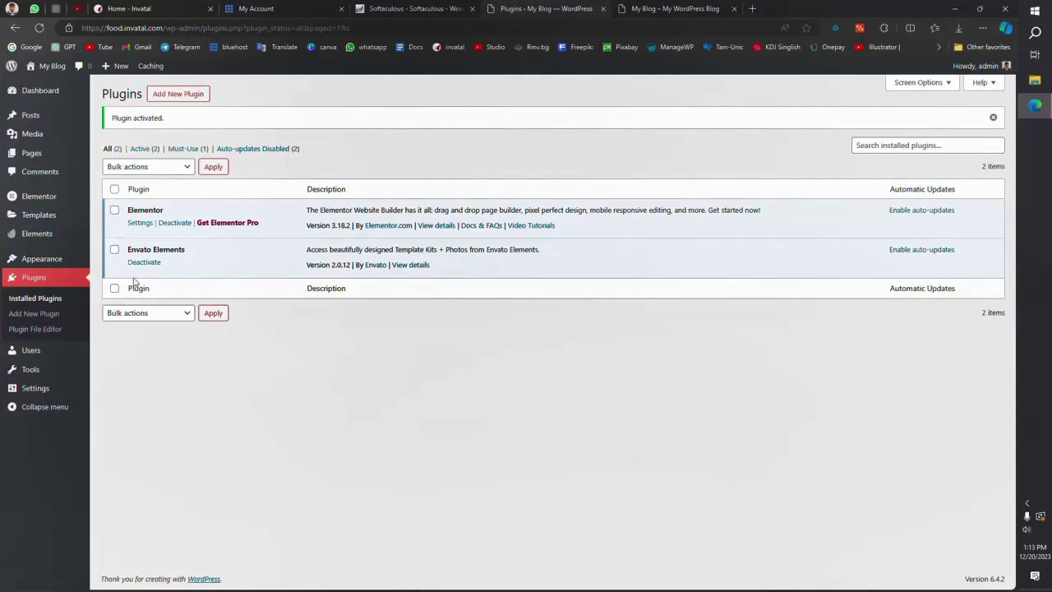
Step: Open the Envato Elements free template kits and search them for "Food"
{"action": "mouse_move", "coordinate": [45, 236]}
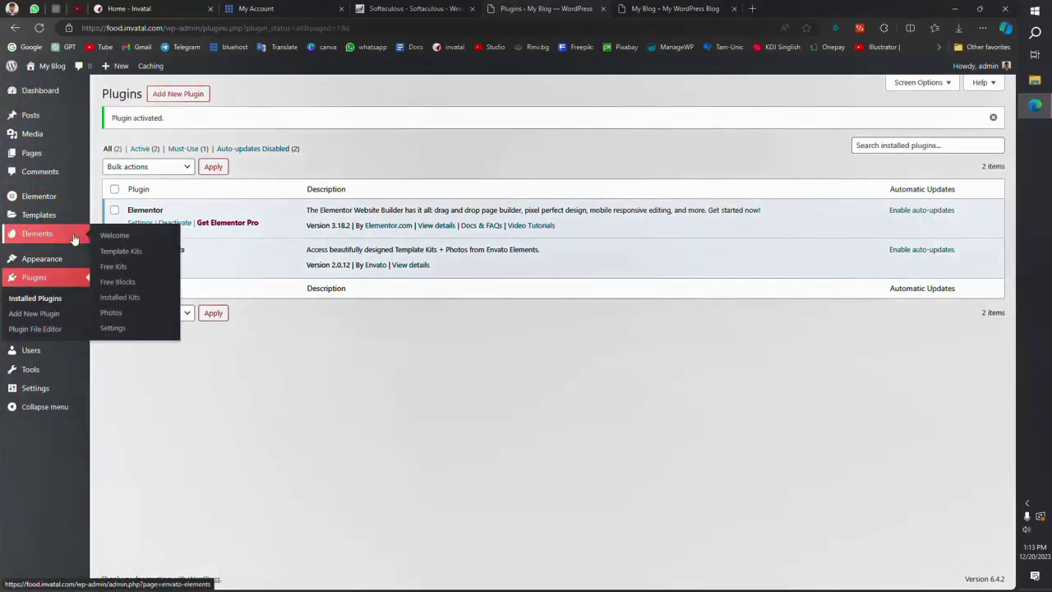
{"action": "left_click", "coordinate": [113, 266]}
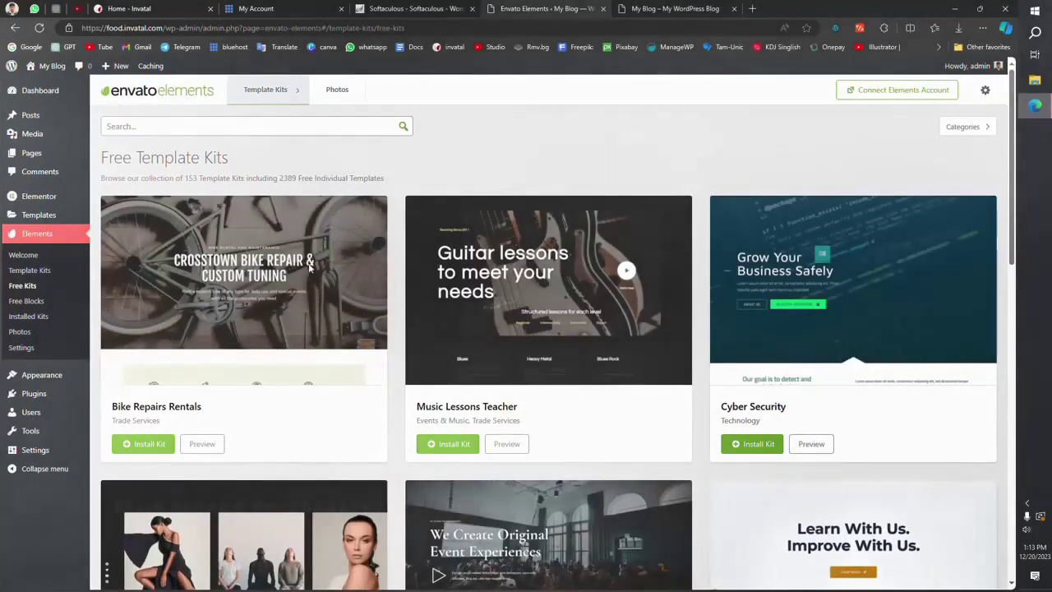
{"action": "scroll", "coordinate": [388, 260], "scroll_direction": "down", "scroll_amount": 5}
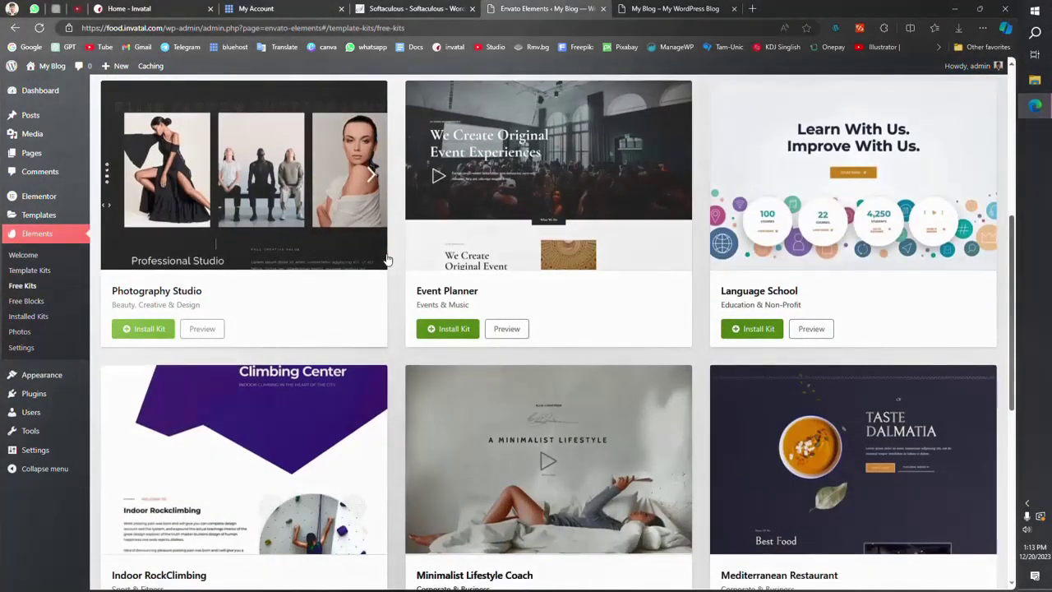
{"action": "scroll", "coordinate": [388, 260], "scroll_direction": "down", "scroll_amount": 5}
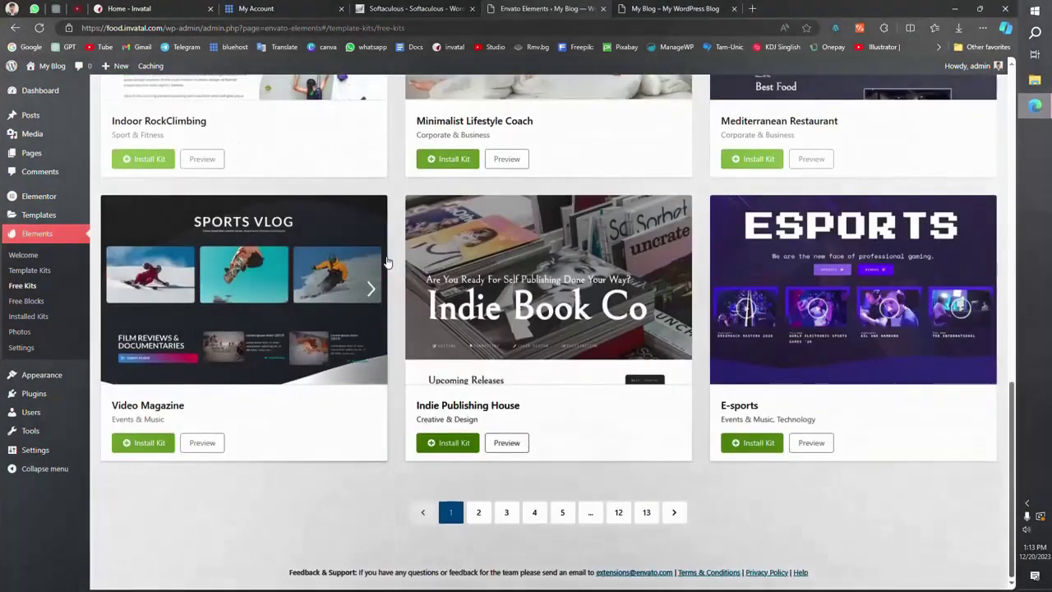
{"action": "scroll", "coordinate": [247, 235], "scroll_direction": "up", "scroll_amount": 10}
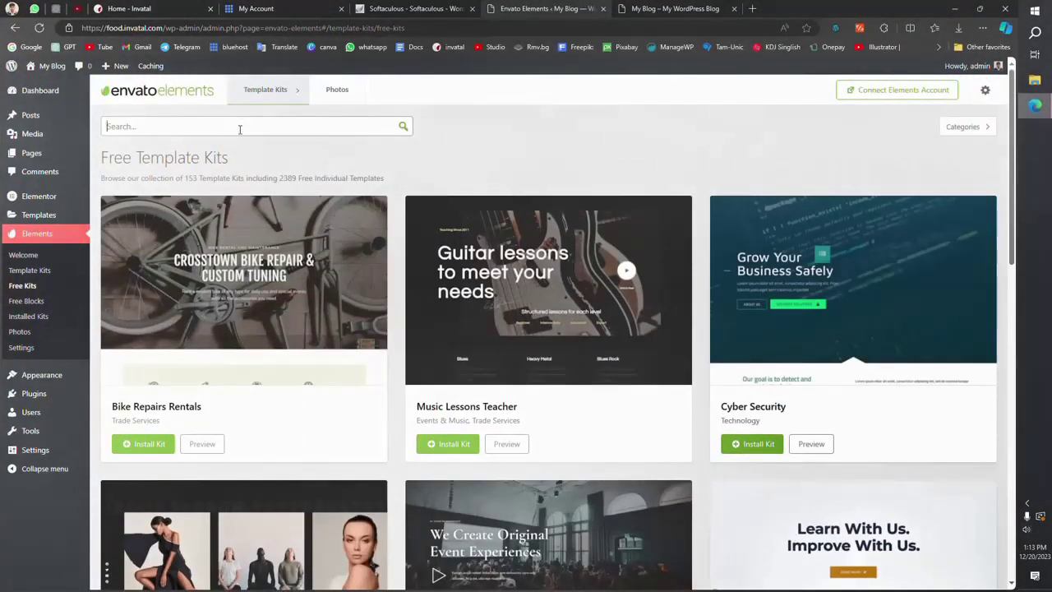
{"action": "type", "text": "Food"}
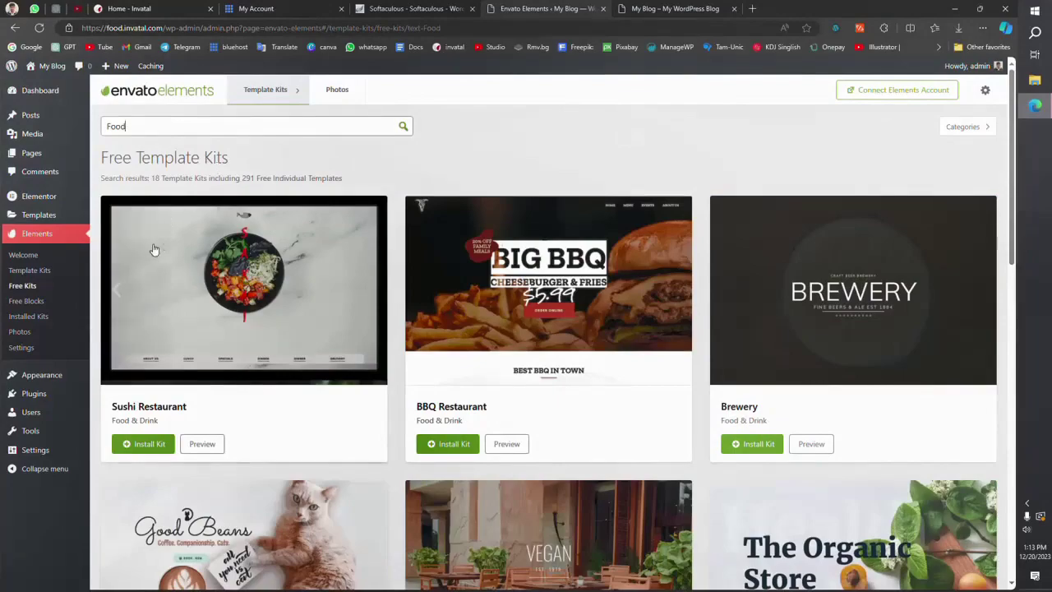
Step: Browse the food kits, open previews of Sushi Restaurant, Organic Food Store and American Diner Restaurant in new tabs, and close the live site tab
{"action": "scroll", "coordinate": [575, 192], "scroll_direction": "down", "scroll_amount": 4}
{"action": "scroll", "coordinate": [746, 189], "scroll_direction": "down", "scroll_amount": 6}
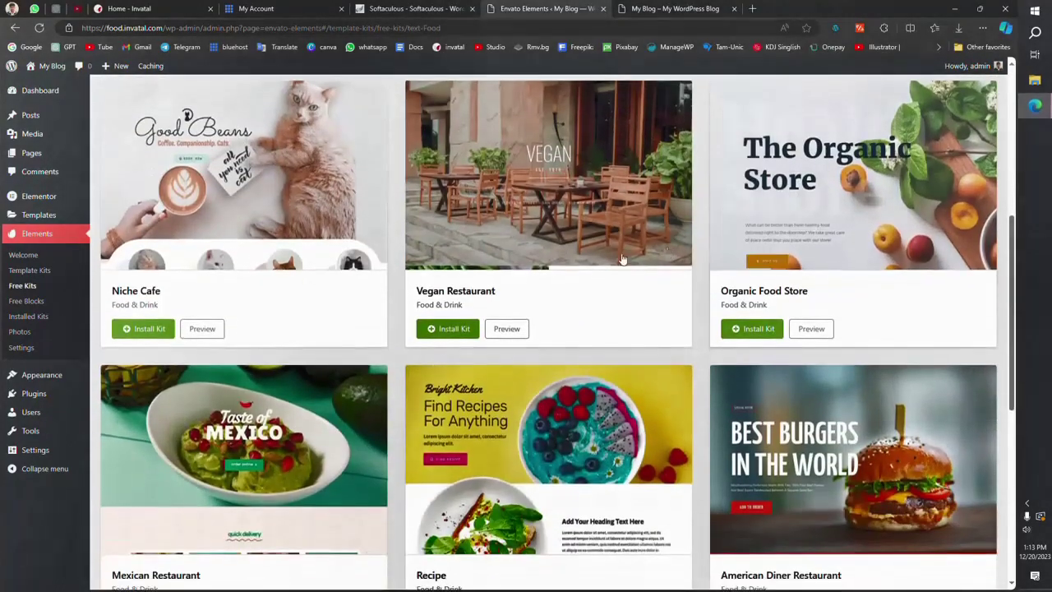
{"action": "scroll", "coordinate": [261, 265], "scroll_direction": "down", "scroll_amount": 1}
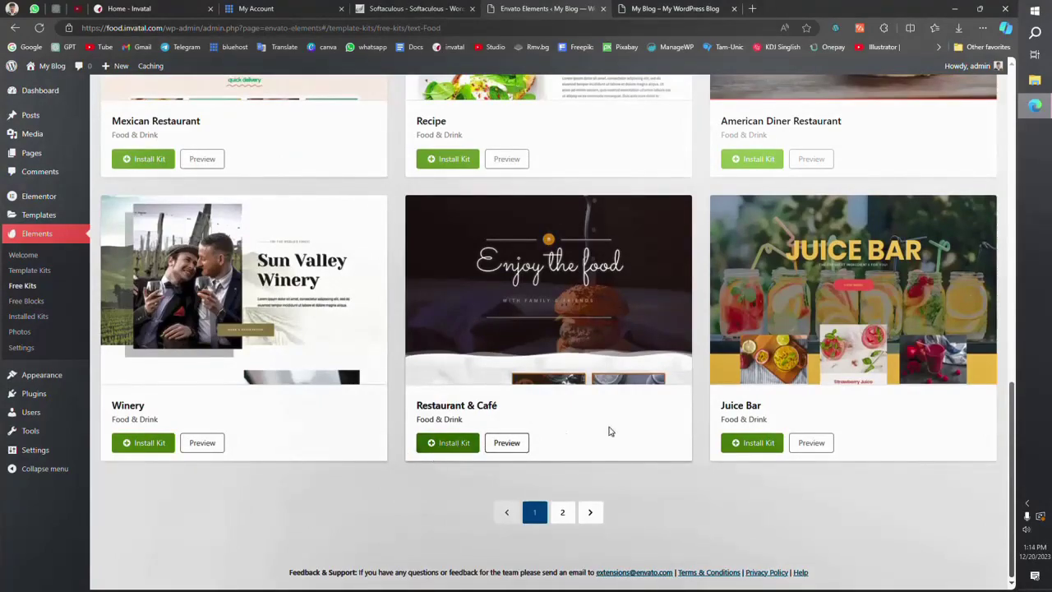
{"action": "scroll", "coordinate": [357, 418], "scroll_direction": "up", "scroll_amount": 10}
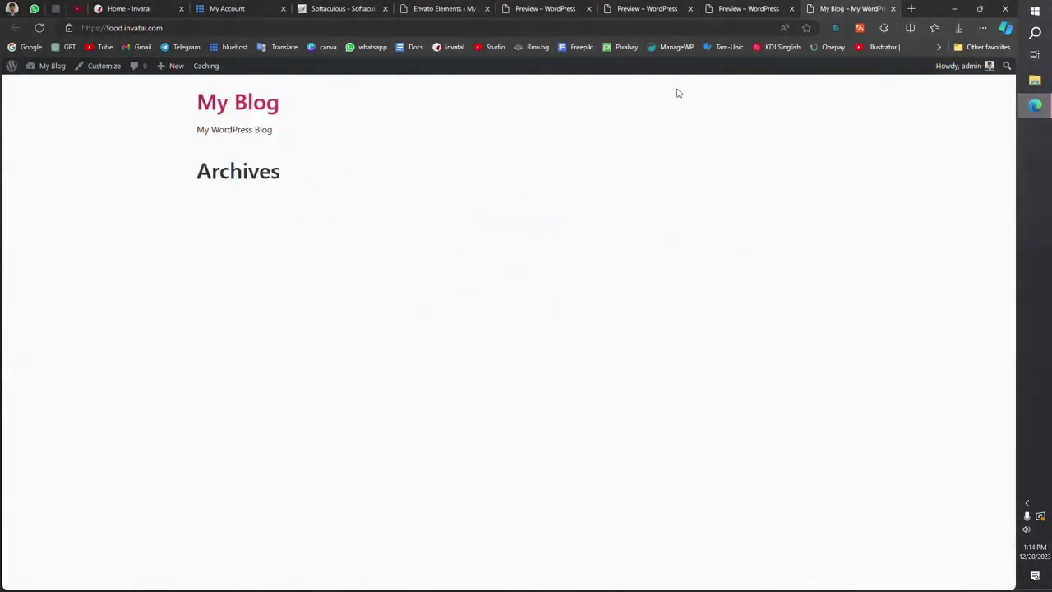
{"action": "left_click", "coordinate": [893, 9]}
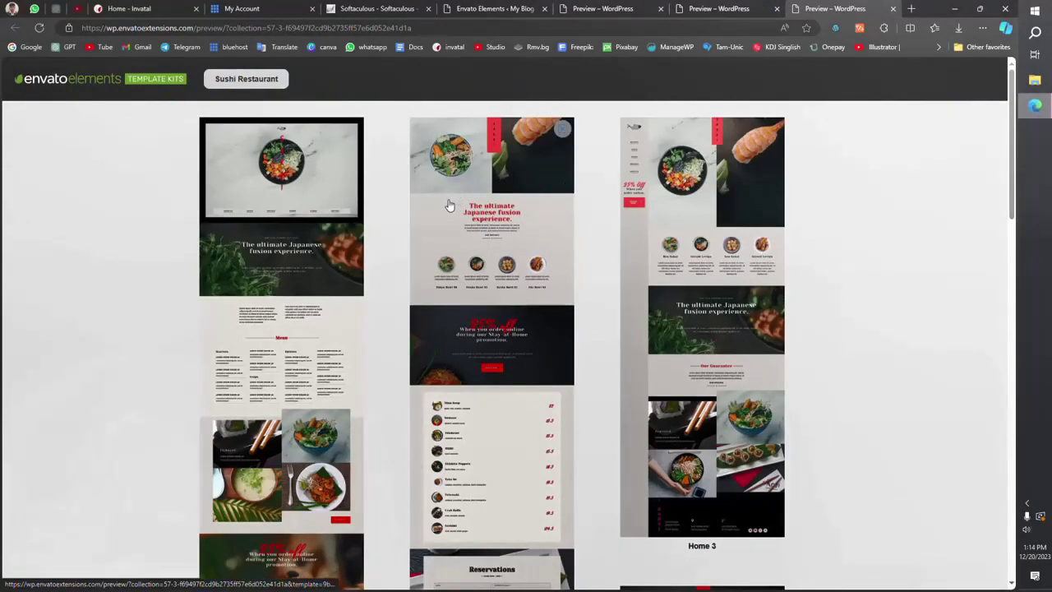
Step: Examine the page designs in the Sushi Restaurant, American Diner Restaurant and Organic Food Store kit previews
{"action": "scroll", "coordinate": [483, 211], "scroll_direction": "down", "scroll_amount": 3}
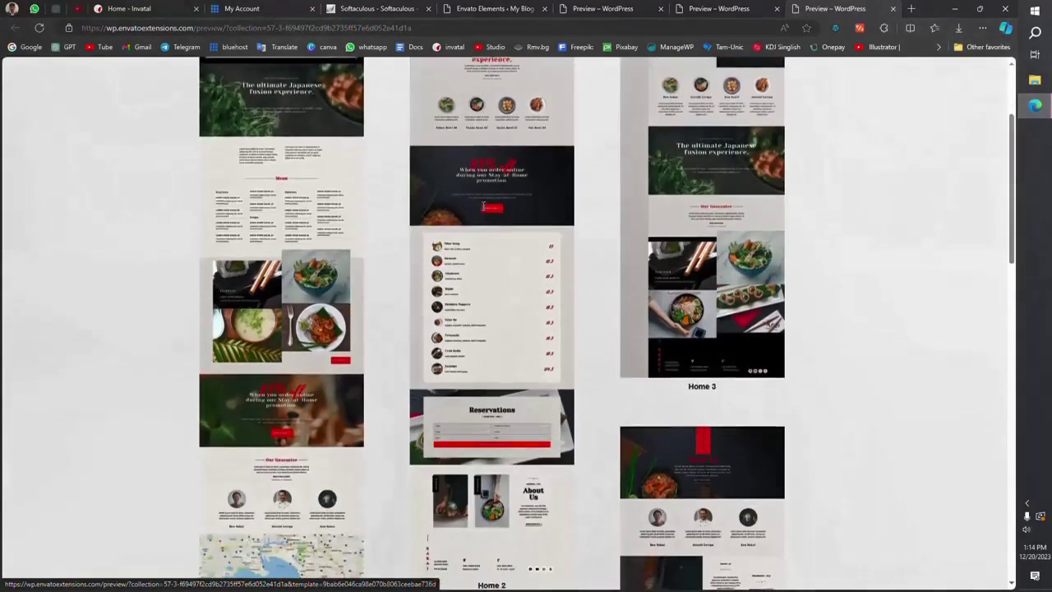
{"action": "scroll", "coordinate": [493, 246], "scroll_direction": "up", "scroll_amount": 3}
{"action": "scroll", "coordinate": [580, 341], "scroll_direction": "down", "scroll_amount": 6}
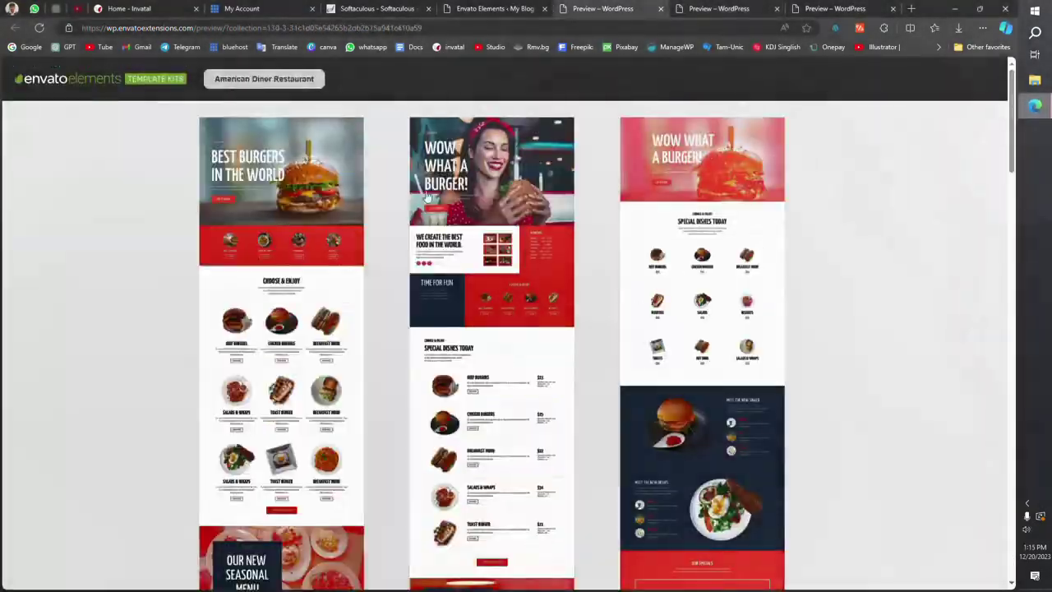
{"action": "scroll", "coordinate": [407, 261], "scroll_direction": "down", "scroll_amount": 15}
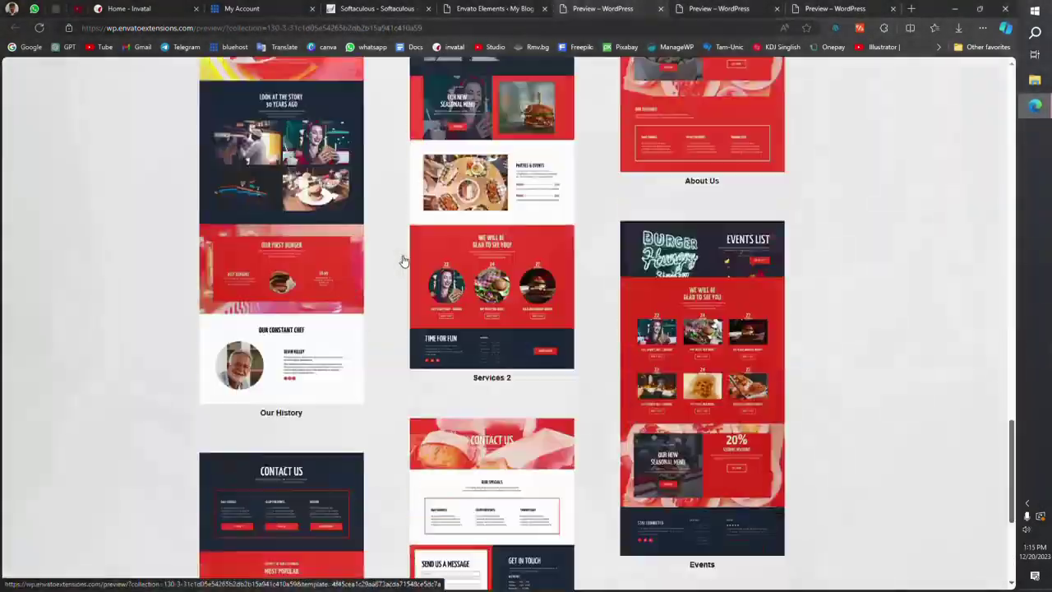
{"action": "scroll", "coordinate": [406, 261], "scroll_direction": "up", "scroll_amount": 12}
{"action": "scroll", "coordinate": [411, 246], "scroll_direction": "up", "scroll_amount": 6}
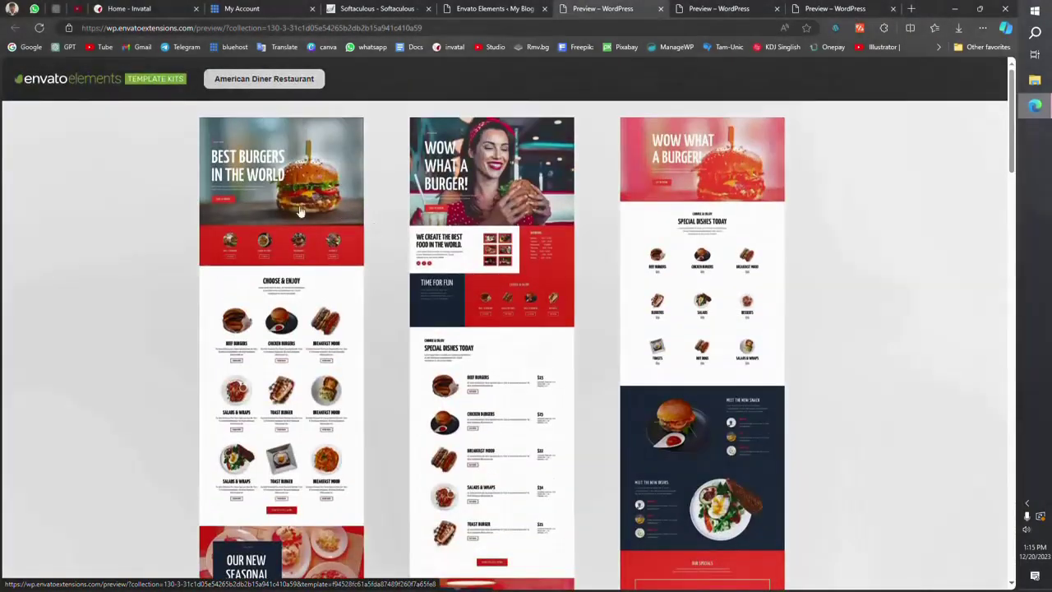
{"action": "left_click", "coordinate": [719, 8]}
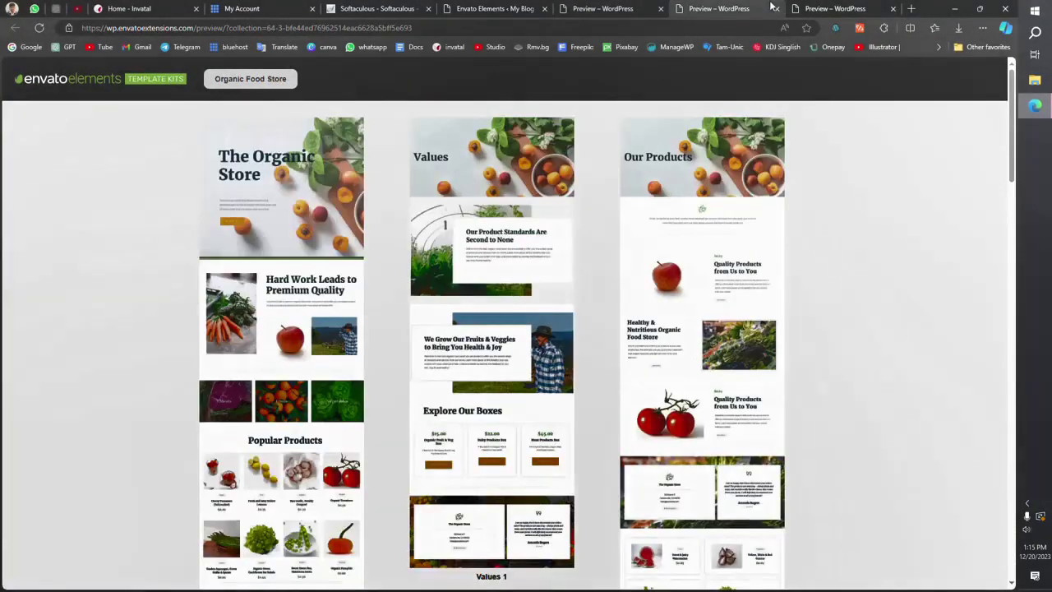
Step: Close the three kit preview tabs and install the American Diner Restaurant template kit
{"action": "left_click", "coordinate": [776, 8]}
{"action": "left_click", "coordinate": [776, 8]}
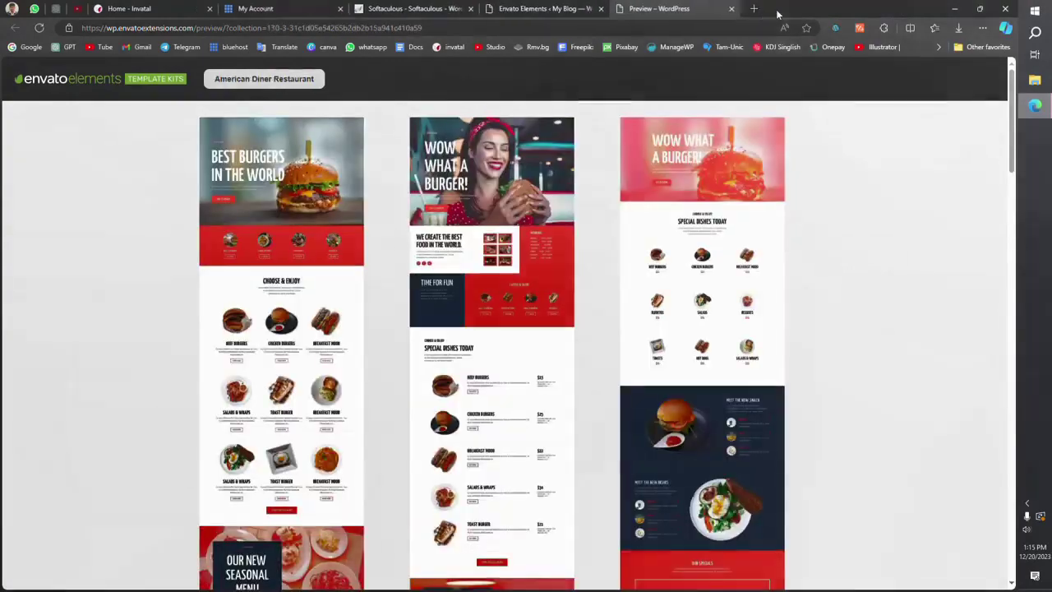
{"action": "left_click", "coordinate": [734, 8]}
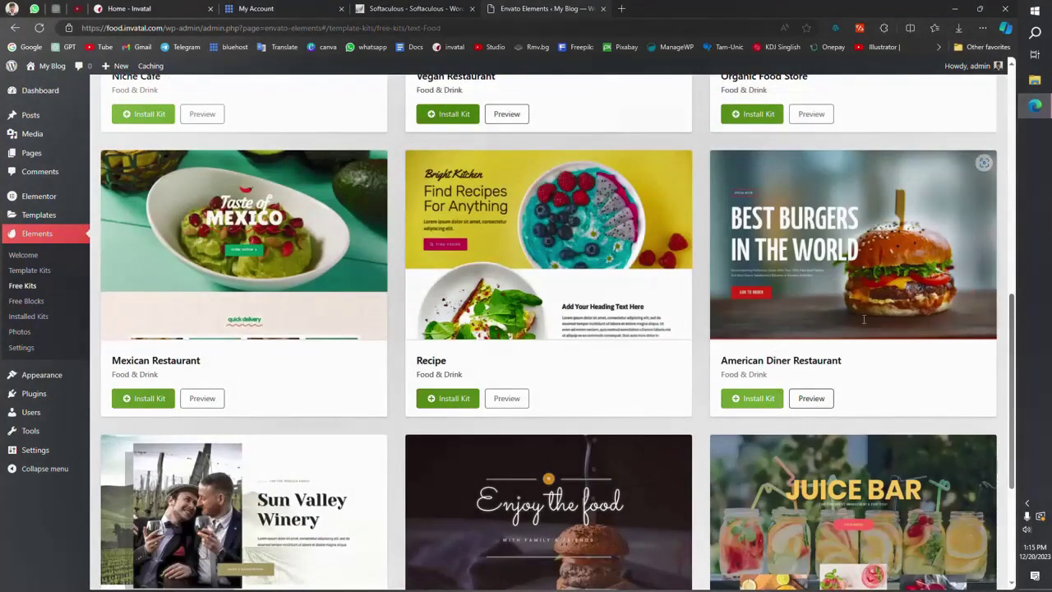
{"action": "left_click", "coordinate": [763, 400]}
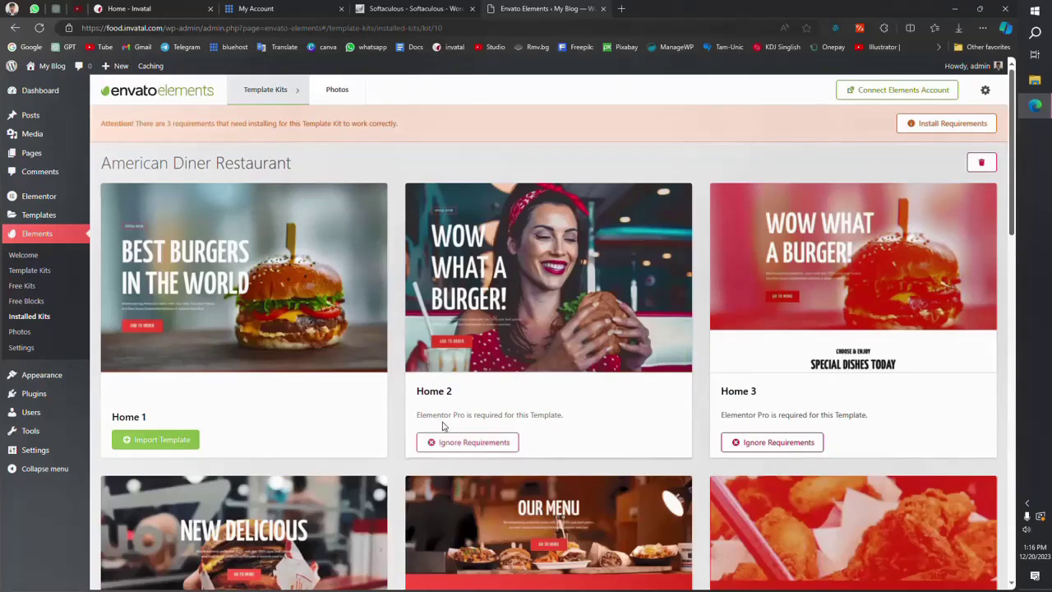
Step: Ignore the Elementor Pro requirement for the Home 2 and Home 3 templates of the American Diner Restaurant kit
{"action": "left_click_drag", "start_coordinate": [416, 415], "coordinate": [465, 416]}
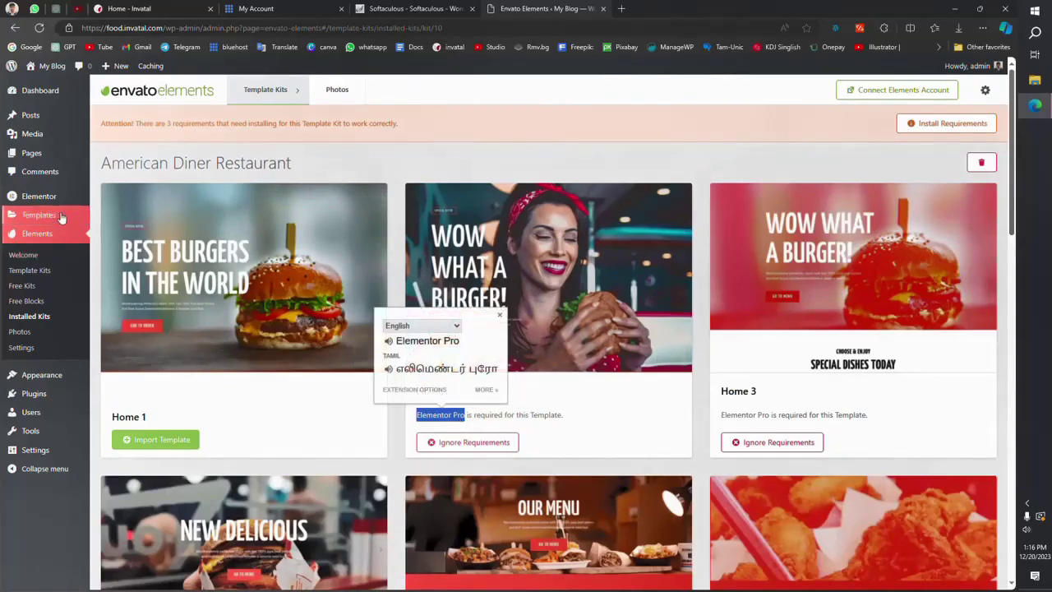
{"action": "left_click", "coordinate": [472, 420]}
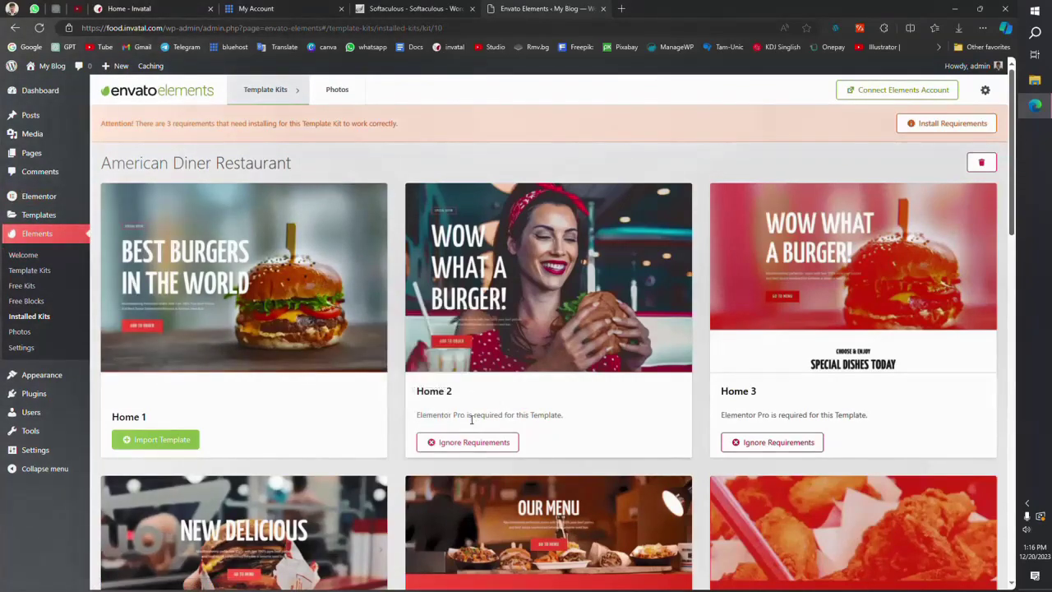
{"action": "left_click", "coordinate": [448, 442]}
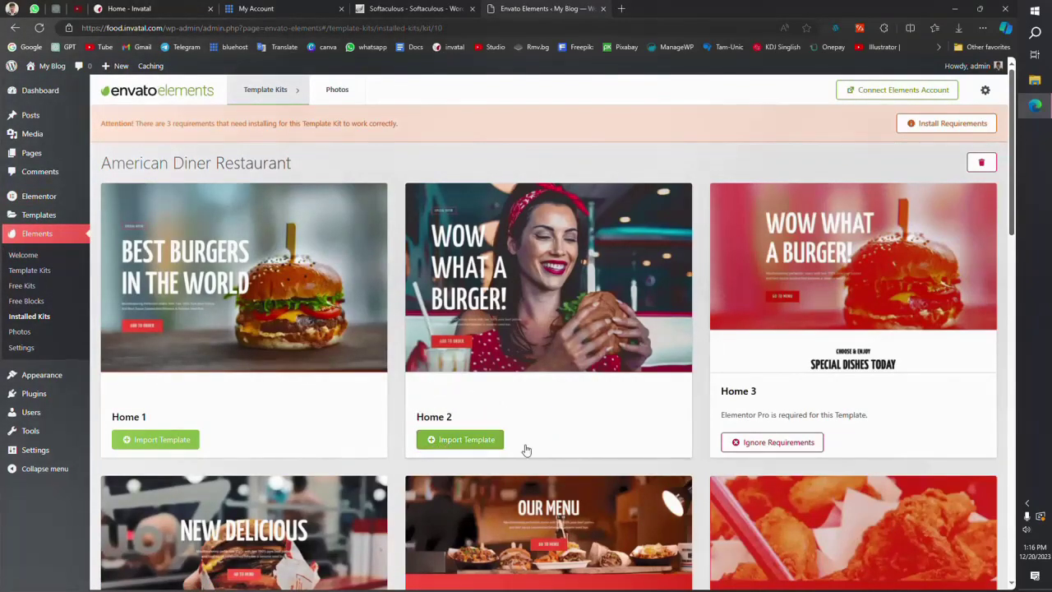
{"action": "left_click", "coordinate": [758, 443]}
Step: Ignore the Elementor Pro requirement for the Contact 2, Popup and Contact 1 templates
{"action": "scroll", "coordinate": [756, 444], "scroll_direction": "down", "scroll_amount": 12}
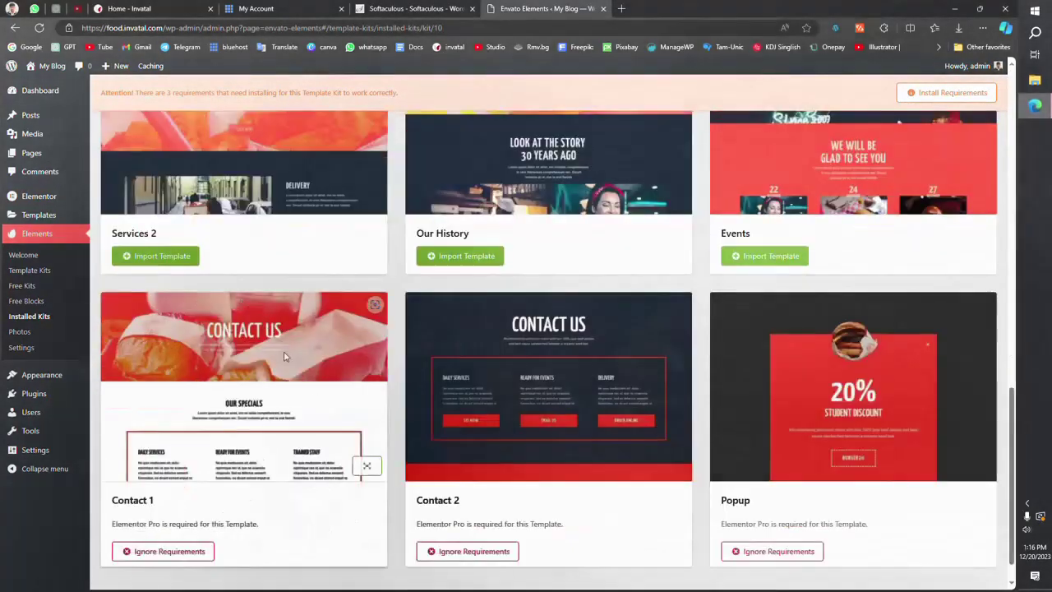
{"action": "scroll", "coordinate": [284, 356], "scroll_direction": "down", "scroll_amount": 1}
{"action": "left_click", "coordinate": [456, 513]}
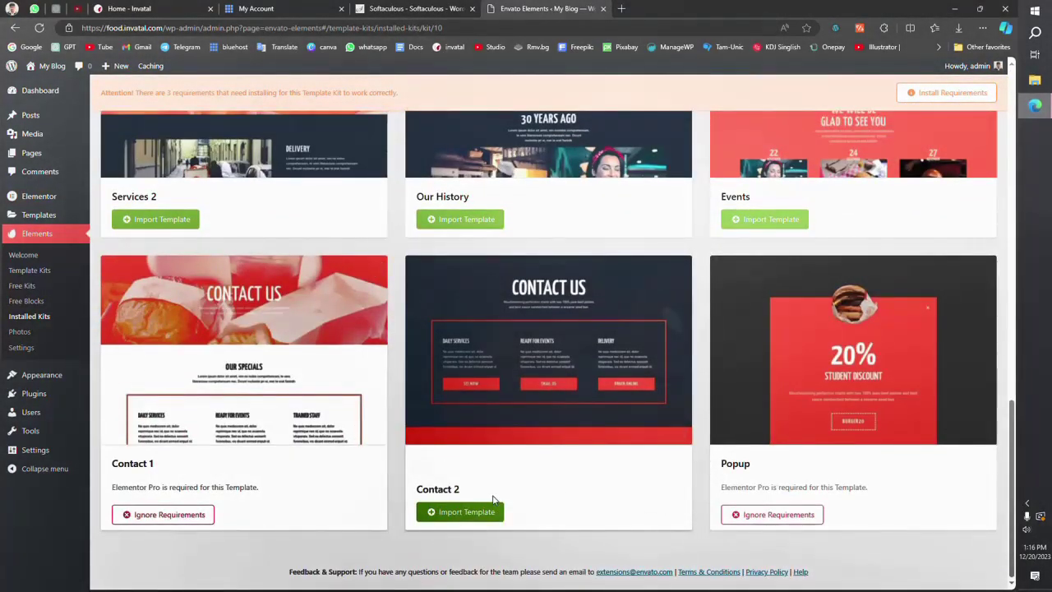
{"action": "left_click", "coordinate": [749, 515]}
{"action": "left_click", "coordinate": [169, 514]}
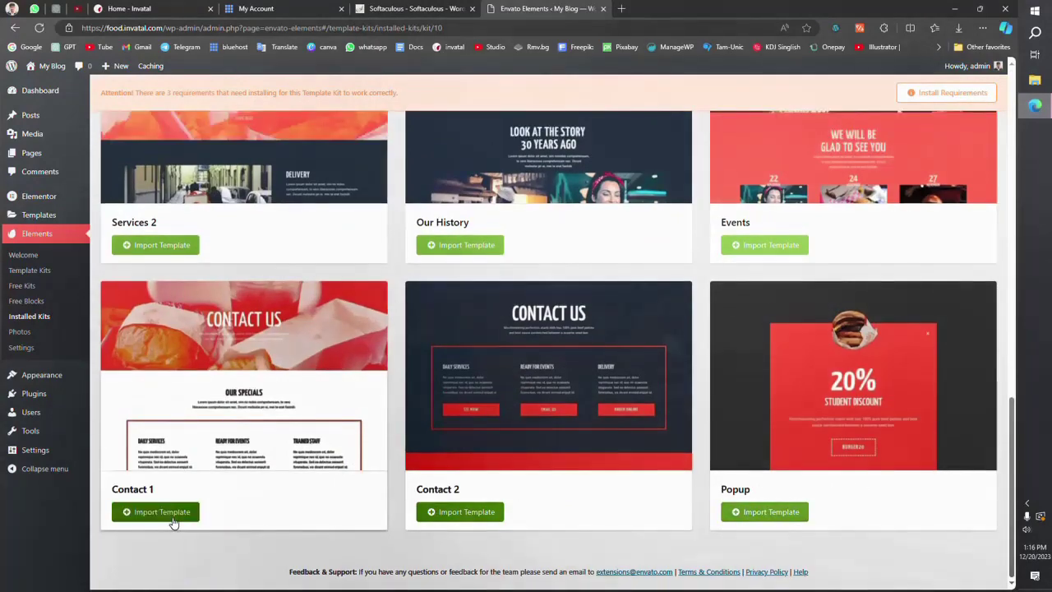
Step: Import the Home 1 template of the American Diner Restaurant kit
{"action": "scroll", "coordinate": [353, 444], "scroll_direction": "up", "scroll_amount": 15}
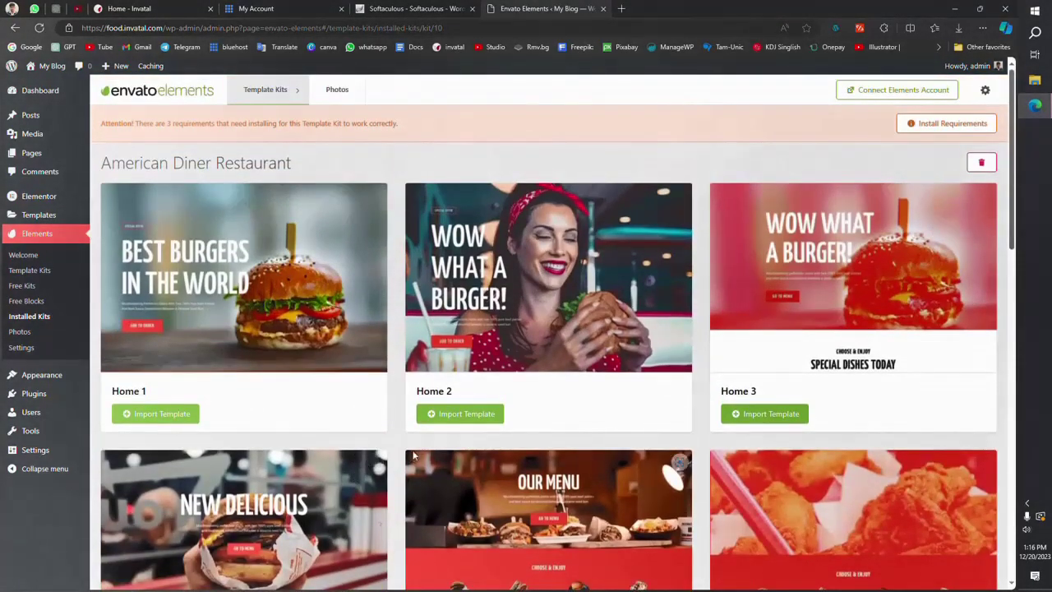
{"action": "left_click", "coordinate": [182, 420]}
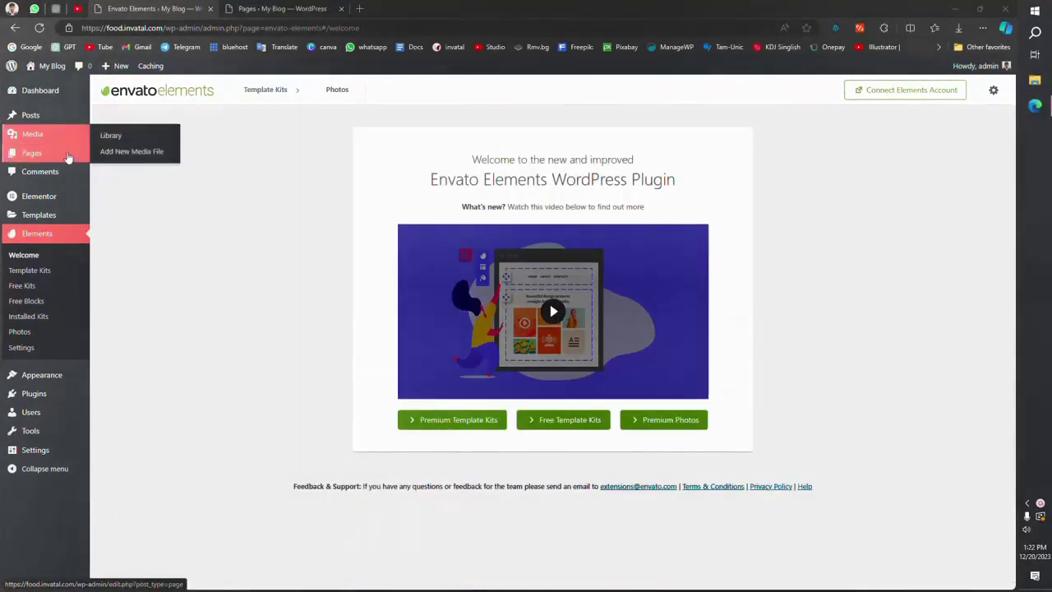
Step: Create three new WordPress pages titled About, Events and Contact, and publish them
{"action": "left_click", "coordinate": [68, 159]}
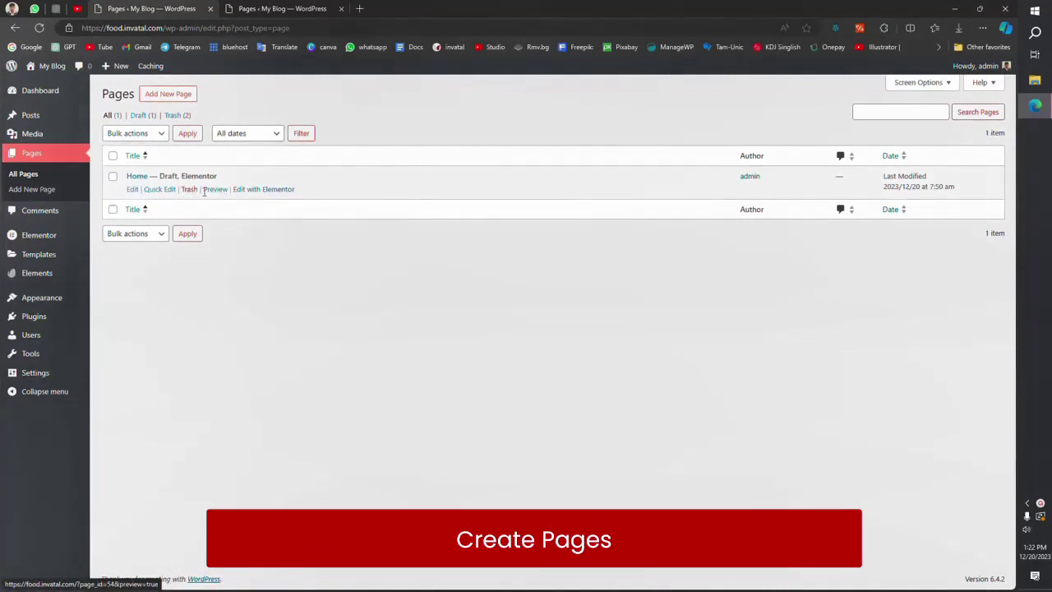
{"action": "left_click", "coordinate": [182, 96]}
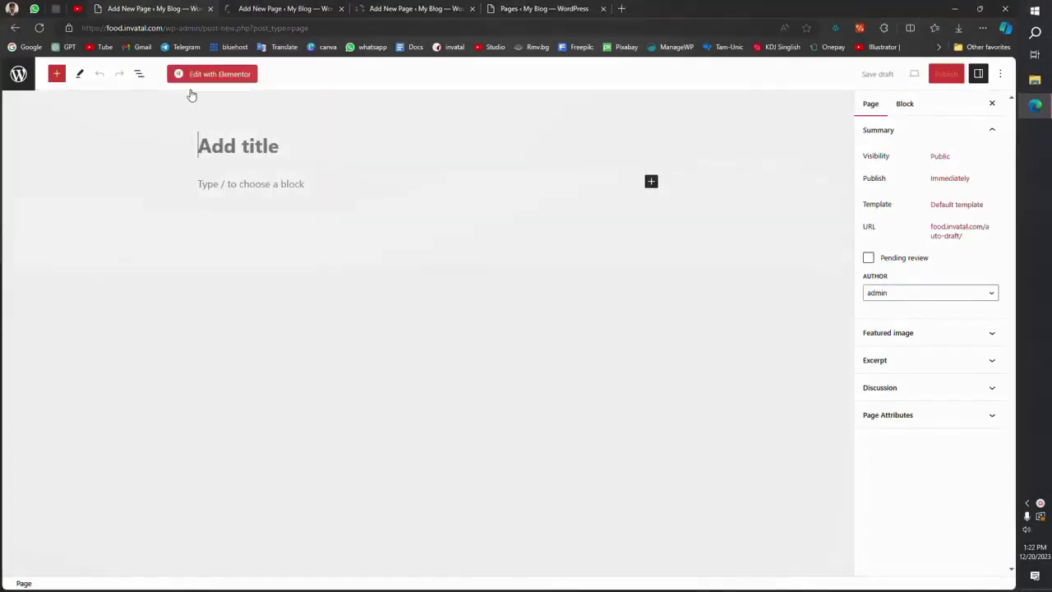
{"action": "type", "text": "About"}
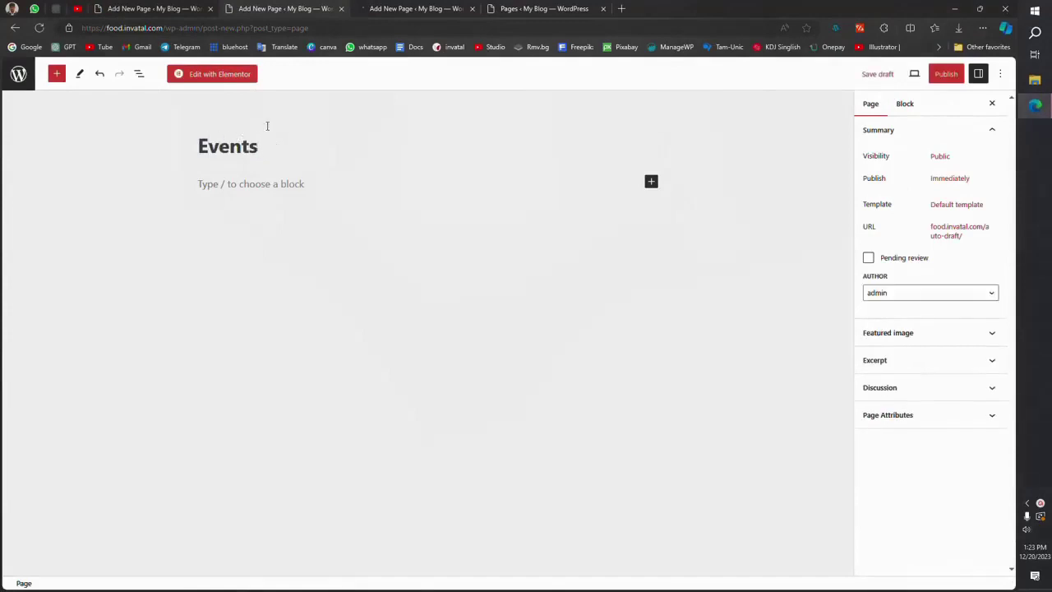
{"action": "key", "text": "ctrl+Tab"}
{"action": "type", "text": "Contact"}
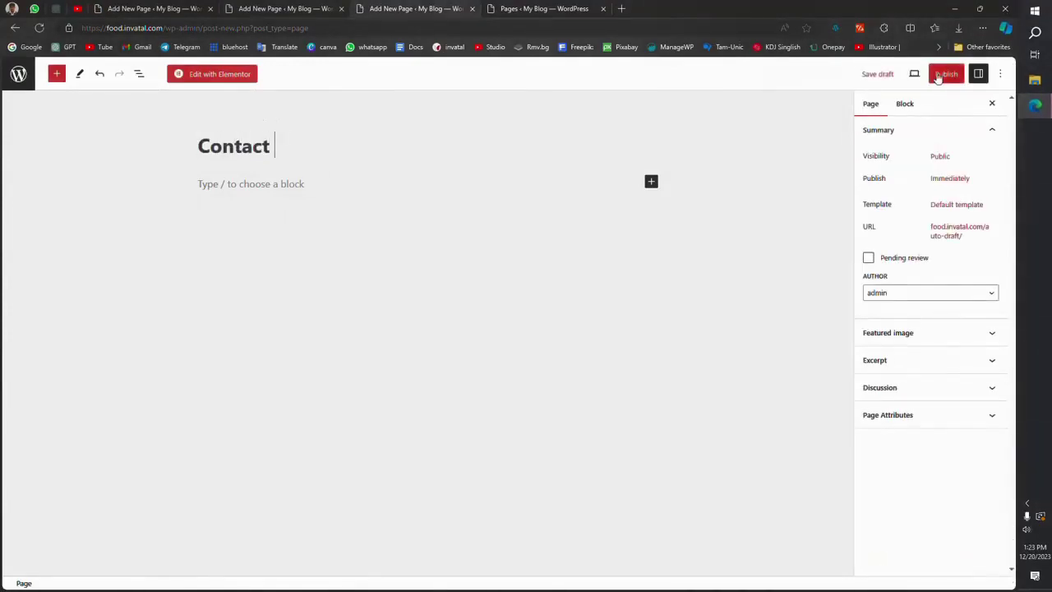
{"action": "left_click", "coordinate": [938, 74]}
Step: Open the Home draft page in the Elementor editor alongside the About, Events and Contact editors
{"action": "left_click", "coordinate": [172, 10]}
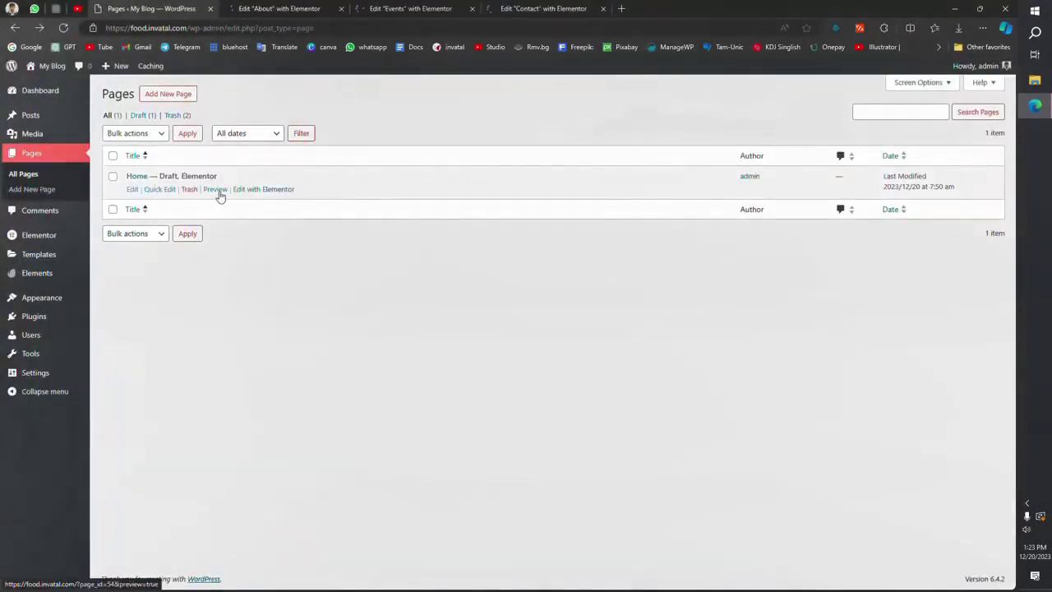
{"action": "left_click", "coordinate": [219, 194]}
{"action": "left_click", "coordinate": [283, 9]}
{"action": "left_click", "coordinate": [374, 8]}
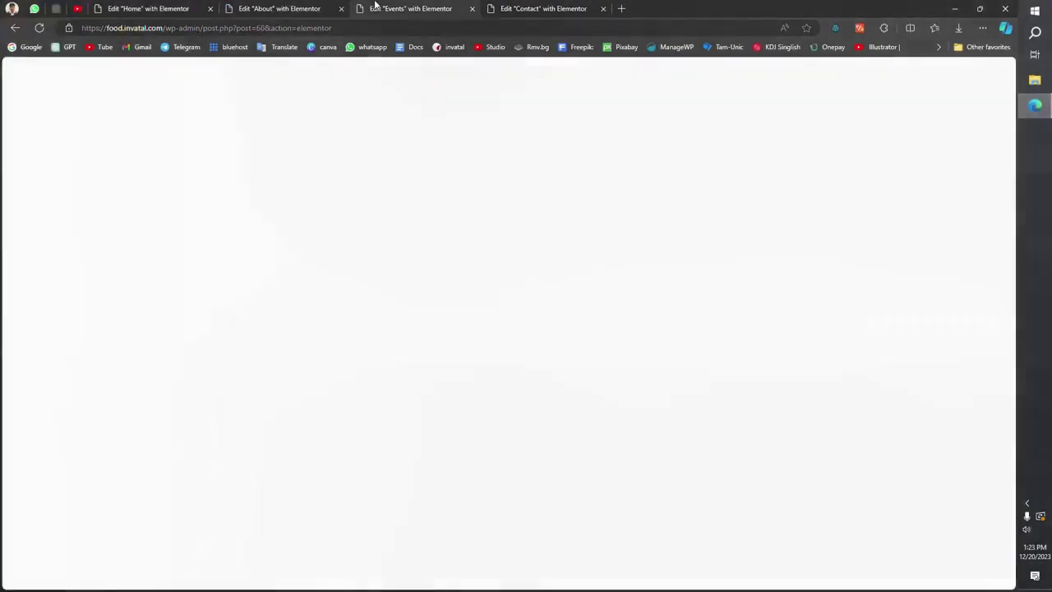
{"action": "left_click", "coordinate": [539, 8]}
{"action": "left_click", "coordinate": [148, 8]}
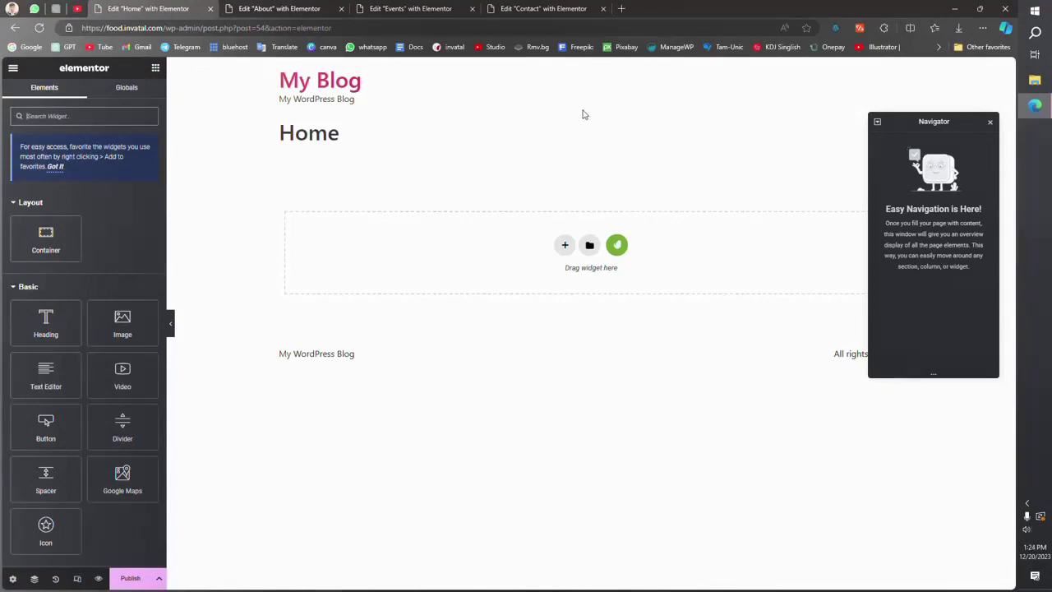
Step: Insert the Home 1 template of the installed American Diner Restaurant kit into the Home page
{"action": "left_click", "coordinate": [616, 244]}
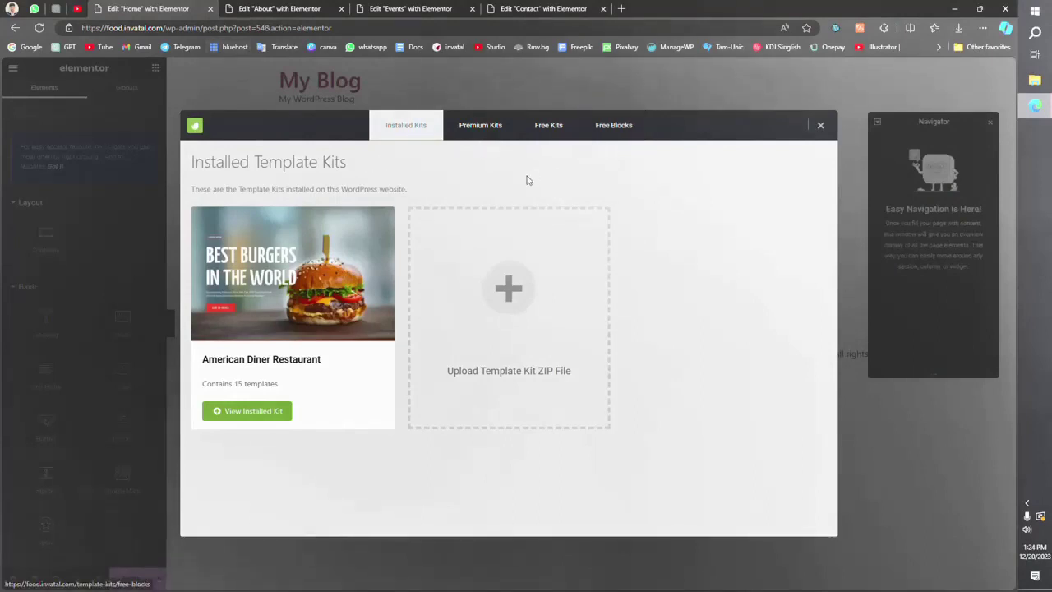
{"action": "left_click_drag", "start_coordinate": [201, 359], "coordinate": [321, 362]}
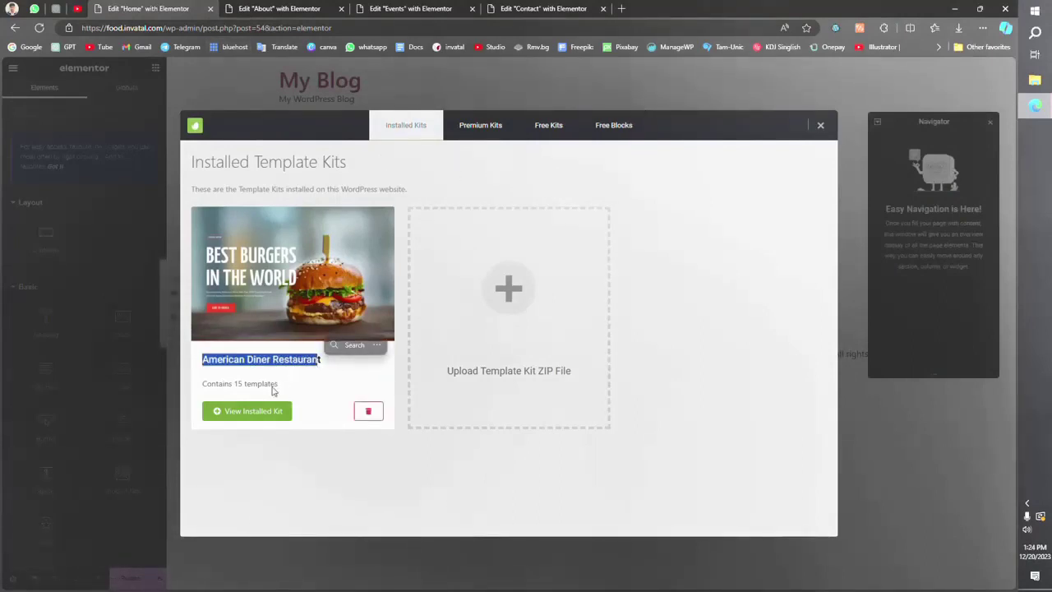
{"action": "left_click", "coordinate": [275, 412]}
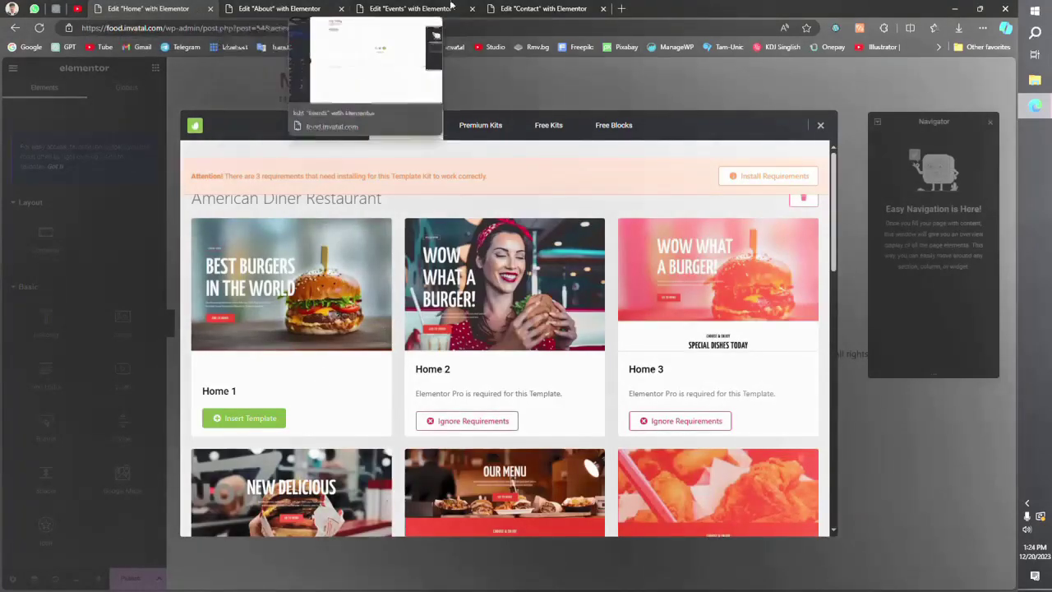
{"action": "left_click", "coordinate": [247, 420]}
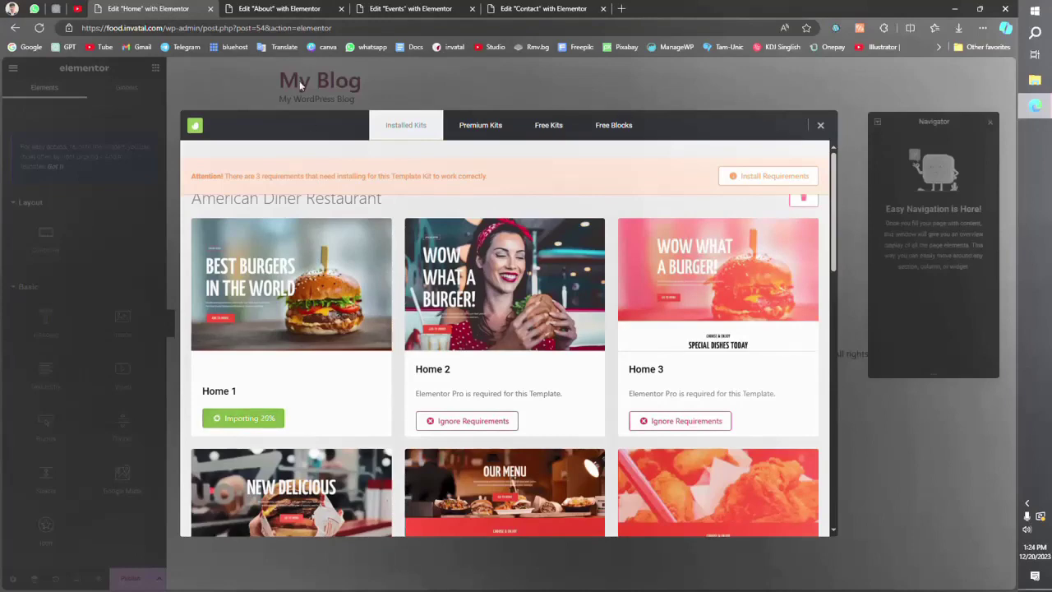
Step: Insert the About Us template of the American Diner Restaurant kit into the About page
{"action": "left_click", "coordinate": [276, 10]}
{"action": "left_click", "coordinate": [616, 244]}
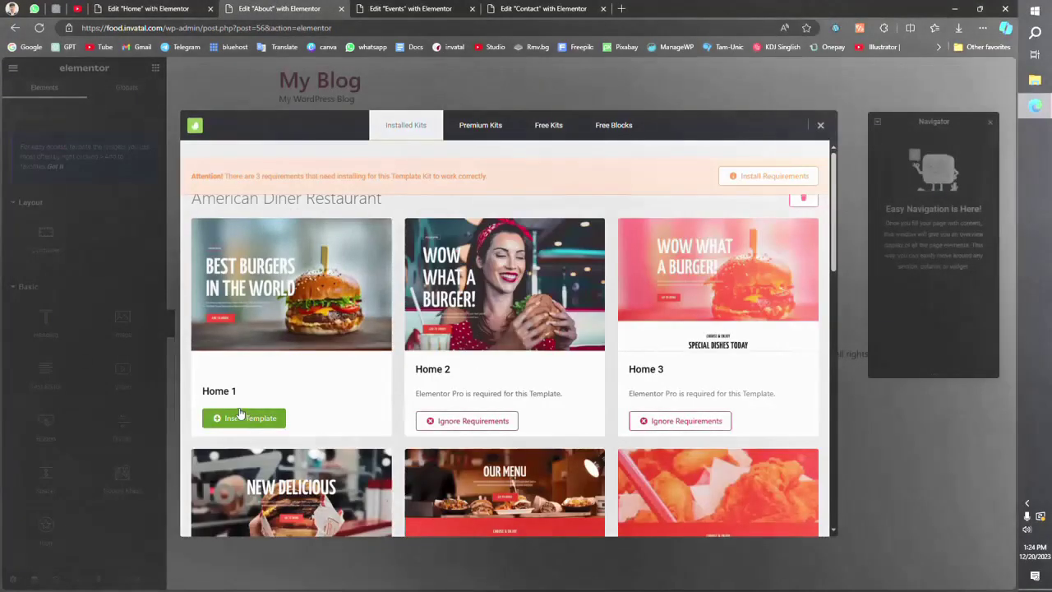
{"action": "scroll", "coordinate": [353, 337], "scroll_direction": "down", "scroll_amount": 2}
{"action": "scroll", "coordinate": [354, 337], "scroll_direction": "down", "scroll_amount": 1}
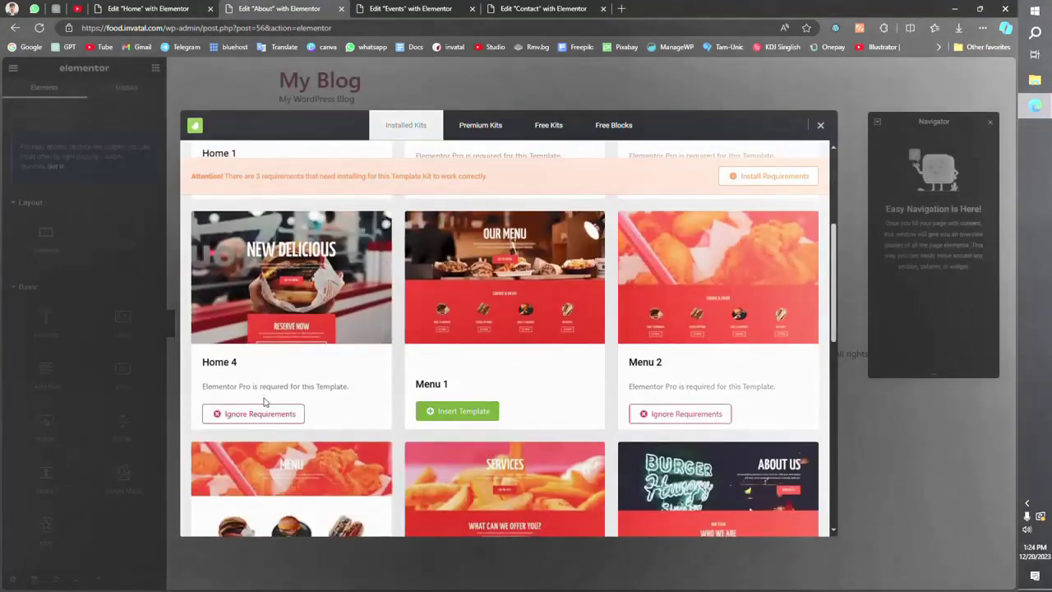
{"action": "scroll", "coordinate": [267, 401], "scroll_direction": "down", "scroll_amount": 2}
{"action": "scroll", "coordinate": [349, 365], "scroll_direction": "down", "scroll_amount": 2}
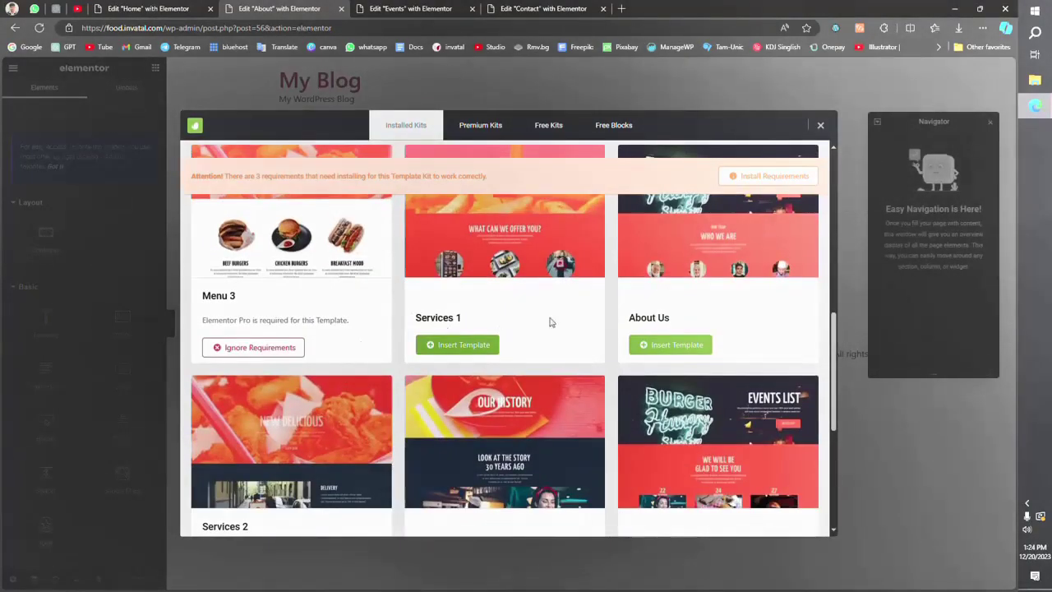
{"action": "scroll", "coordinate": [658, 337], "scroll_direction": "up", "scroll_amount": 1}
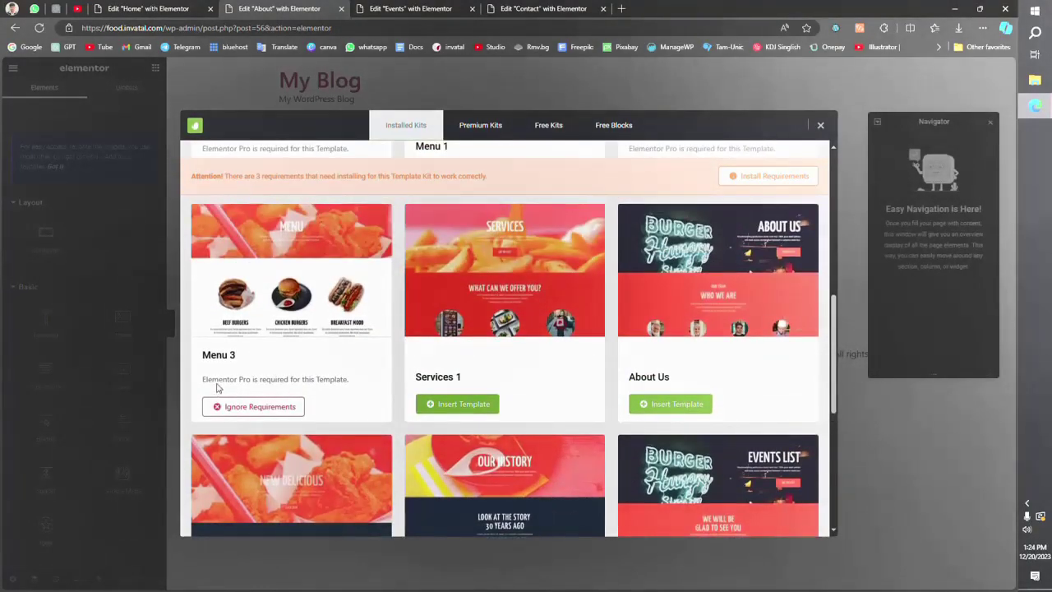
{"action": "scroll", "coordinate": [217, 388], "scroll_direction": "down", "scroll_amount": 2}
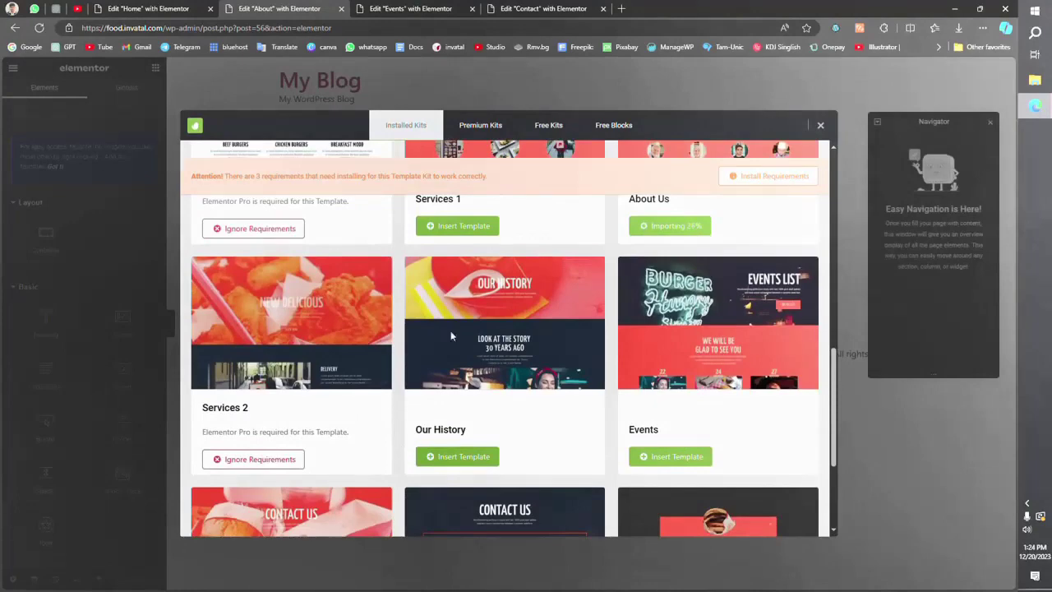
Step: Insert the Events template of the American Diner Restaurant kit into the Events page
{"action": "left_click", "coordinate": [413, 8]}
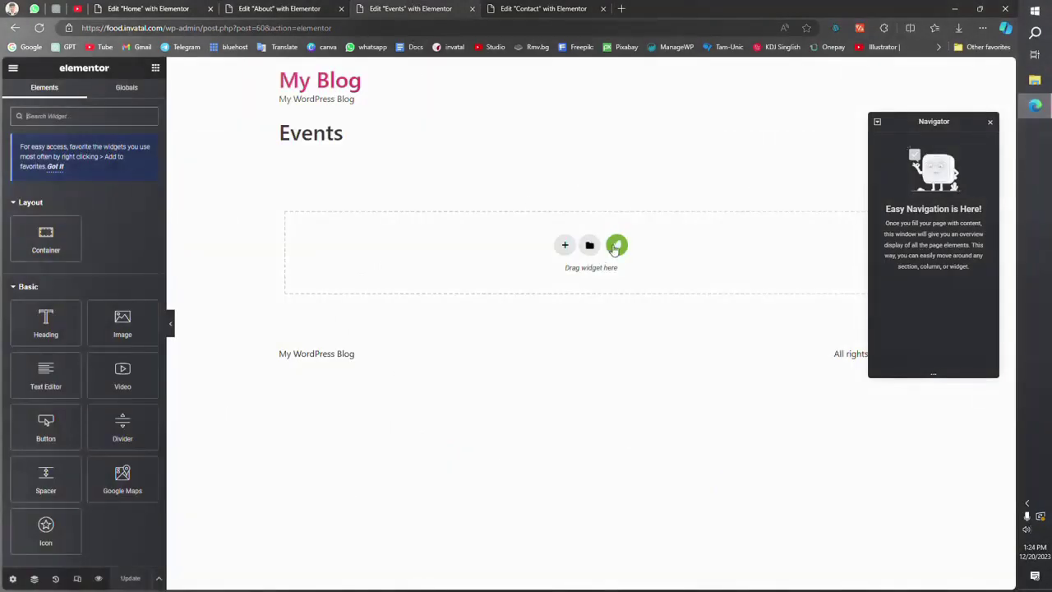
{"action": "left_click", "coordinate": [616, 245]}
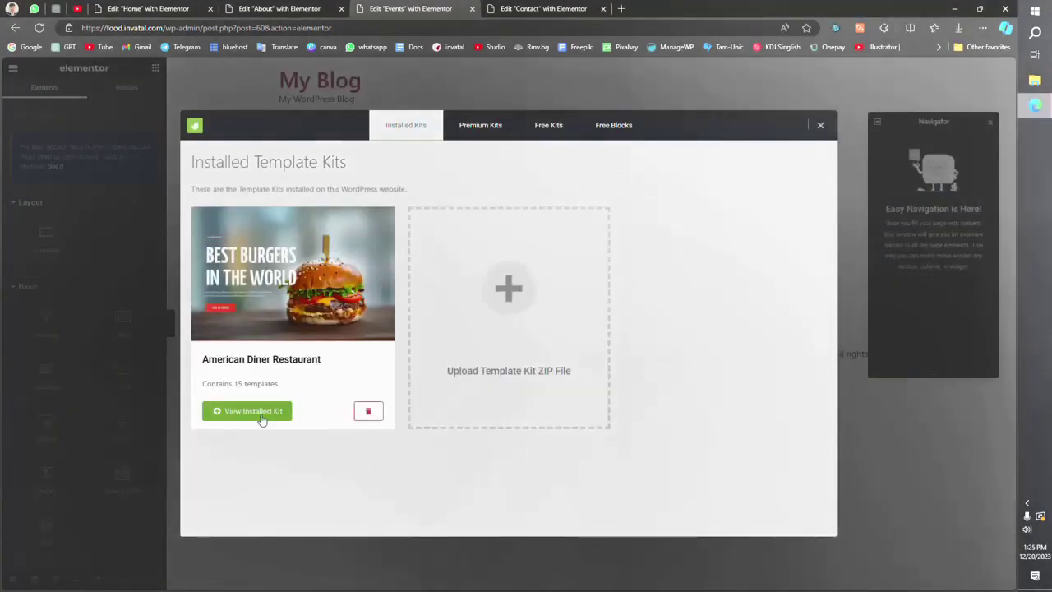
{"action": "left_click", "coordinate": [243, 414]}
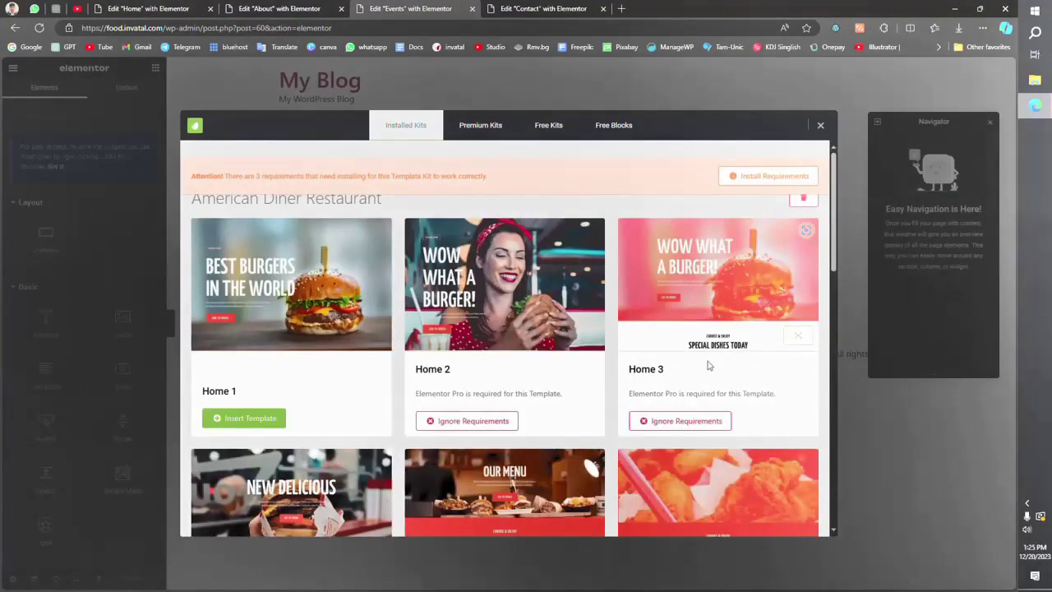
{"action": "scroll", "coordinate": [630, 418], "scroll_direction": "down", "scroll_amount": 4}
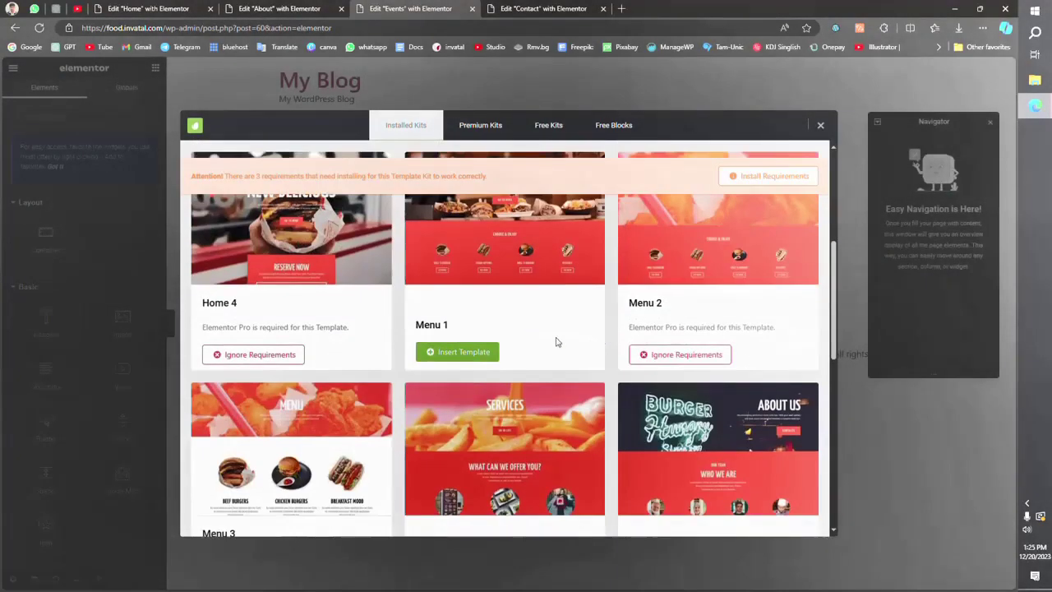
{"action": "scroll", "coordinate": [543, 327], "scroll_direction": "down", "scroll_amount": 6}
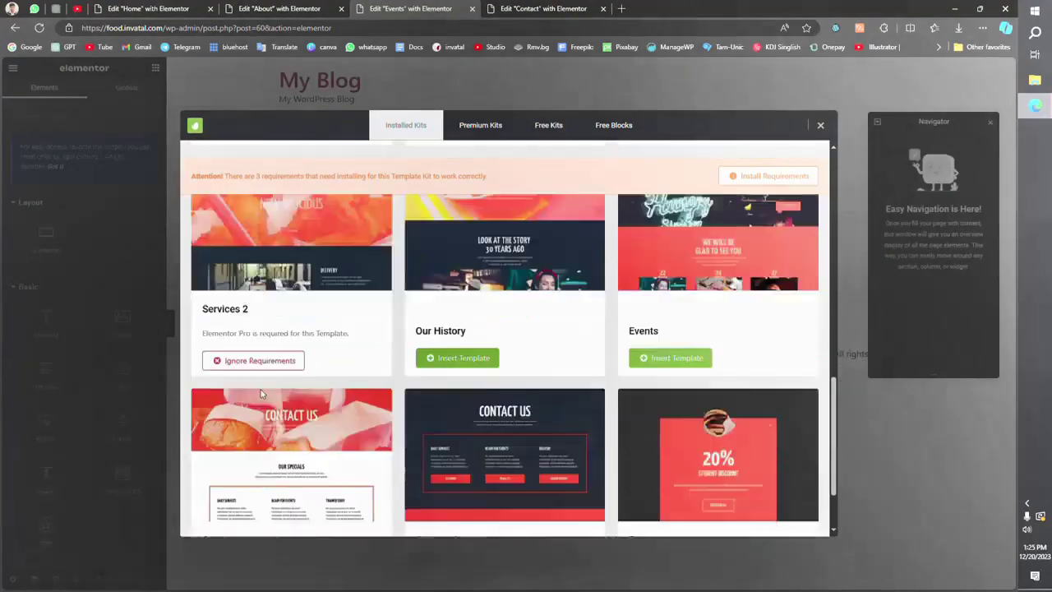
{"action": "scroll", "coordinate": [686, 501], "scroll_direction": "up", "scroll_amount": 2}
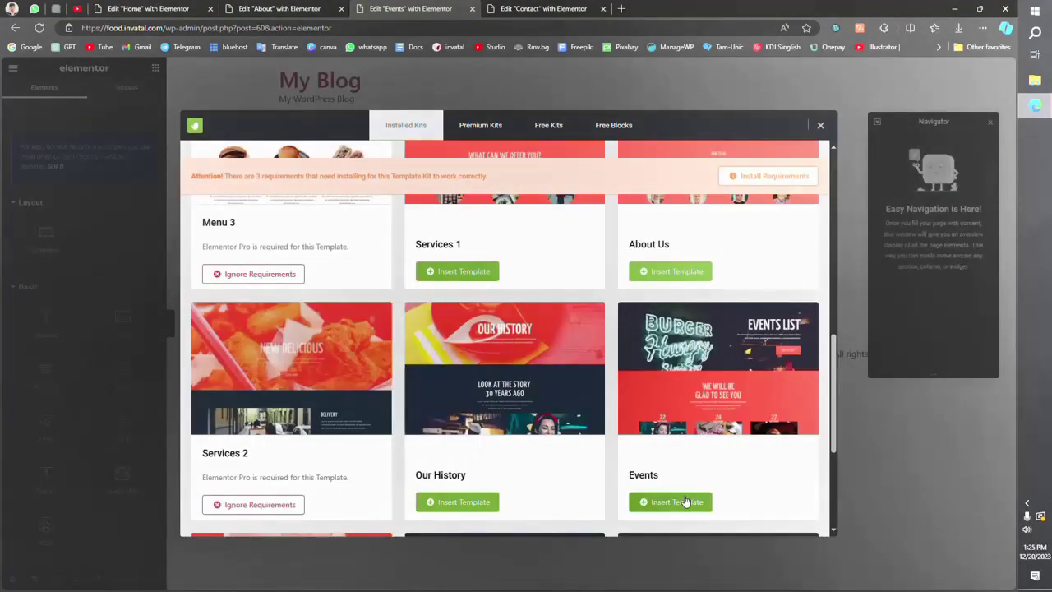
{"action": "left_click", "coordinate": [686, 502]}
Step: From the Contact page's editor, ignore the Elementor Pro requirement for the kit's Contact 2 template
{"action": "left_click", "coordinate": [544, 8]}
{"action": "left_click", "coordinate": [618, 245]}
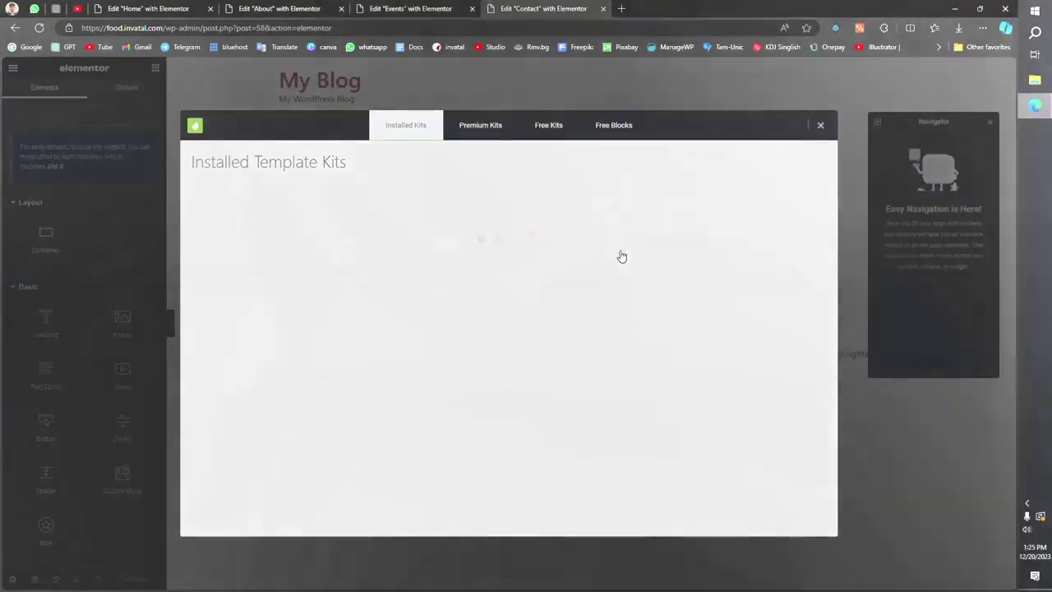
{"action": "scroll", "coordinate": [510, 472], "scroll_direction": "down", "scroll_amount": 15}
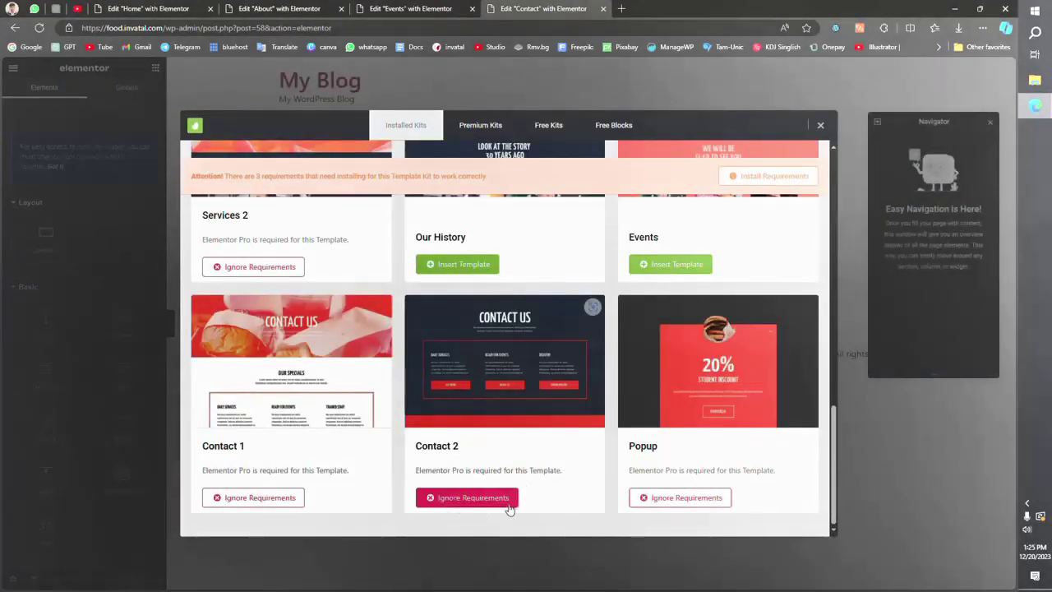
{"action": "left_click", "coordinate": [507, 503]}
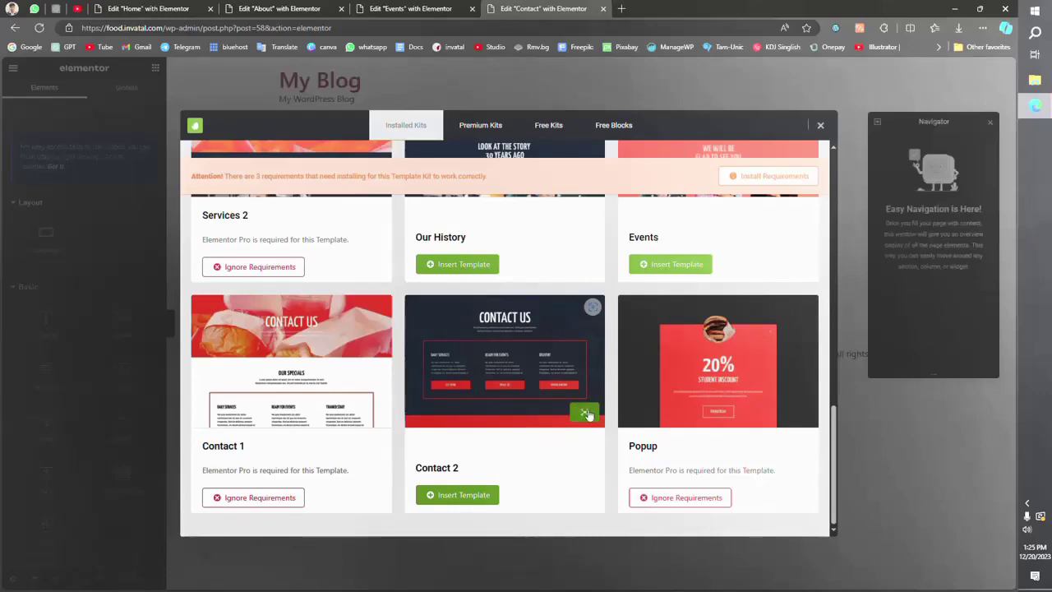
Step: Preview the full Contact 2 template and insert it into the Contact page
{"action": "left_click", "coordinate": [586, 414]}
{"action": "scroll", "coordinate": [573, 219], "scroll_direction": "down", "scroll_amount": 7}
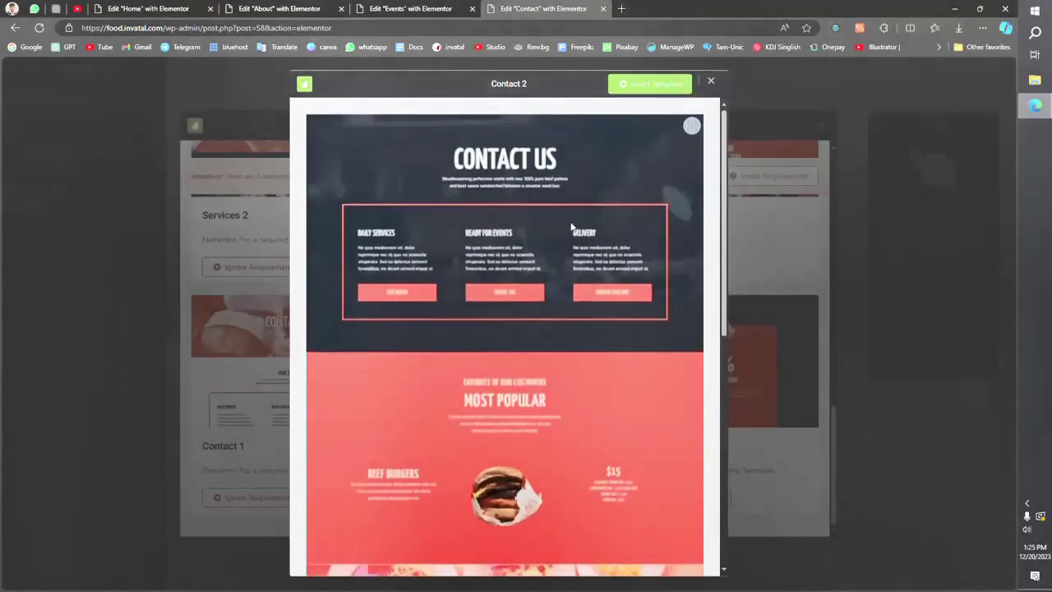
{"action": "scroll", "coordinate": [573, 227], "scroll_direction": "down", "scroll_amount": 7}
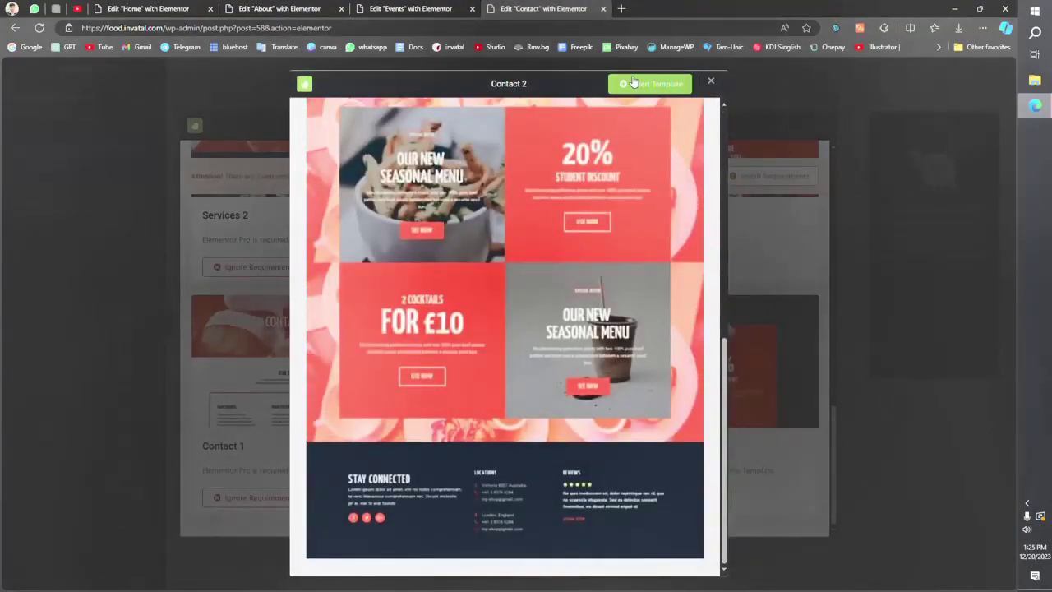
{"action": "left_click", "coordinate": [633, 83]}
Step: Publish the Home page and update the About page with their inserted template content
{"action": "left_click", "coordinate": [168, 8]}
{"action": "scroll", "coordinate": [485, 394], "scroll_direction": "down", "scroll_amount": 15}
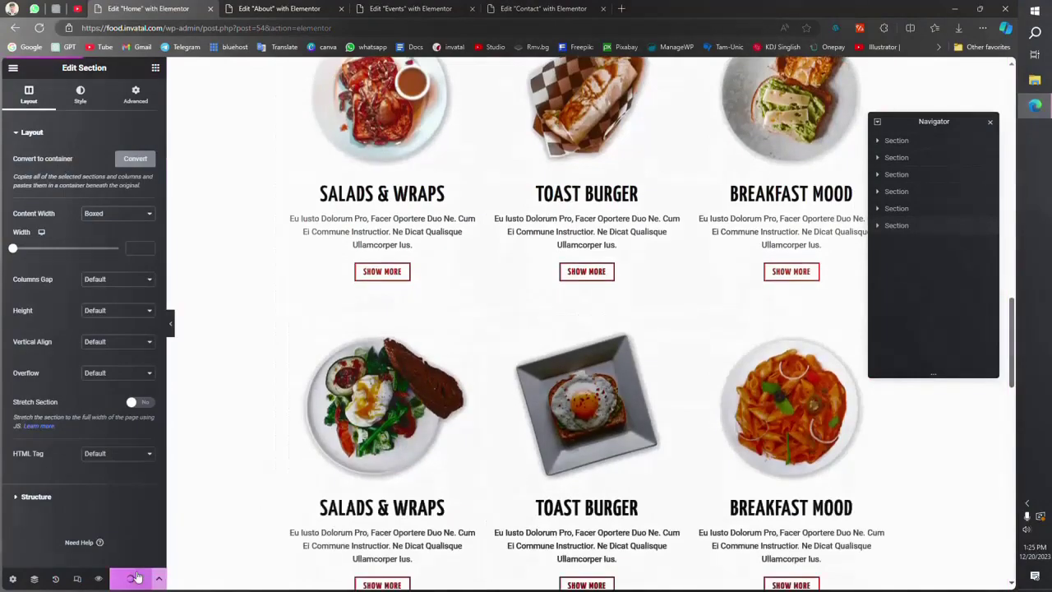
{"action": "left_click", "coordinate": [279, 8]}
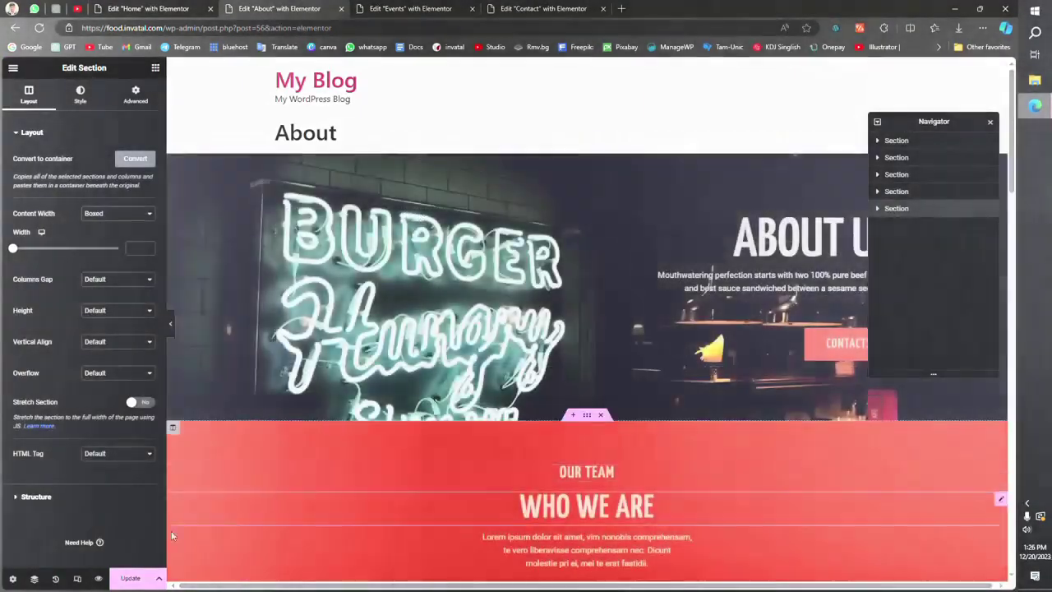
{"action": "left_click", "coordinate": [131, 578]}
Step: Review the Contact page down to its footer and close the Navigator covering the Reviews column
{"action": "key", "text": "ctrl+Tab"}
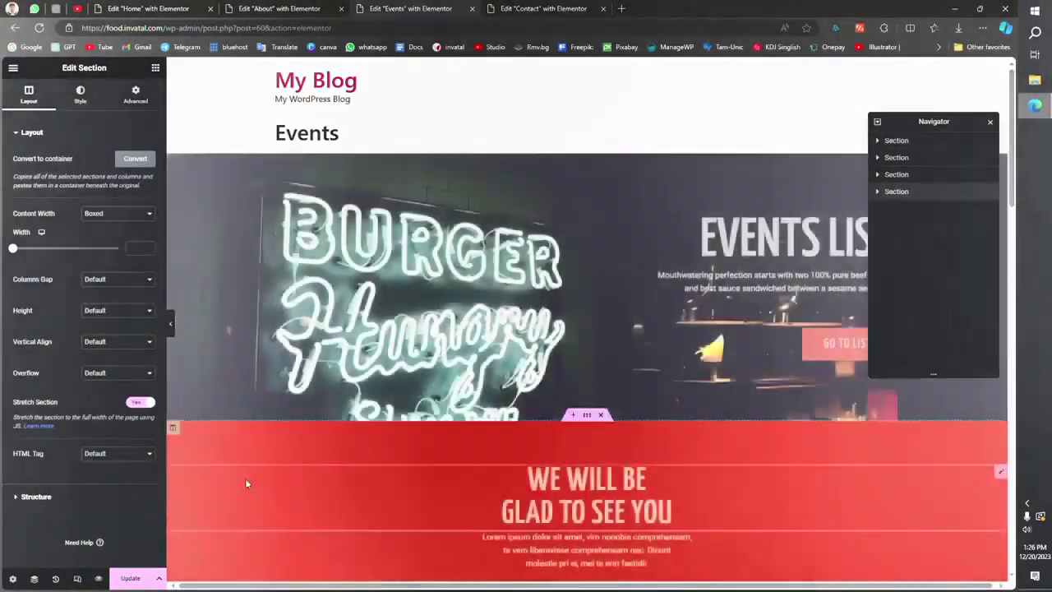
{"action": "key", "text": "ctrl+Tab"}
{"action": "scroll", "coordinate": [587, 160], "scroll_direction": "down", "scroll_amount": 5}
{"action": "scroll", "coordinate": [475, 295], "scroll_direction": "down", "scroll_amount": 15}
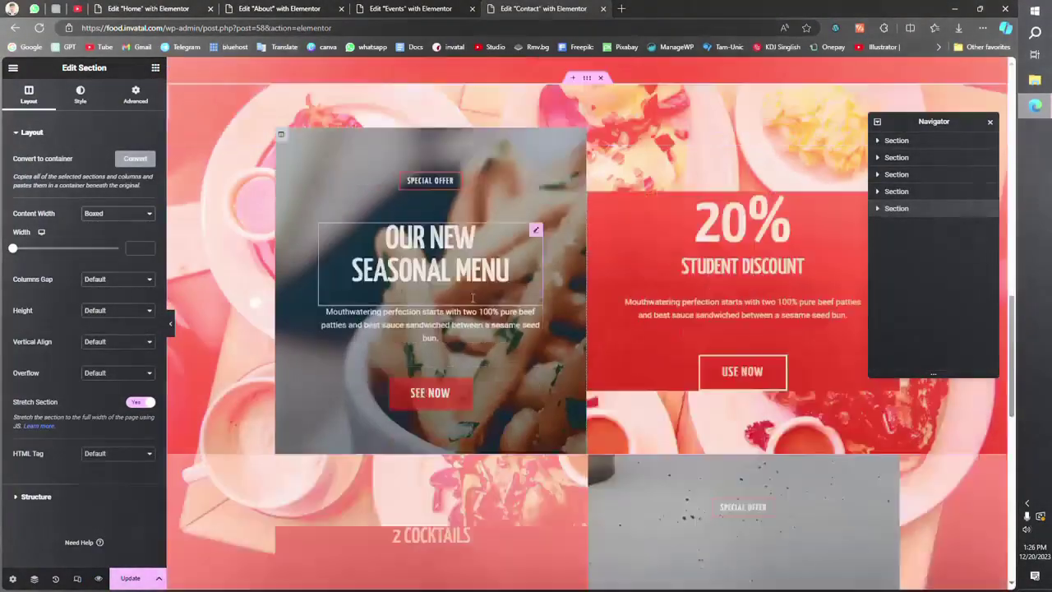
{"action": "scroll", "coordinate": [338, 373], "scroll_direction": "down", "scroll_amount": 5}
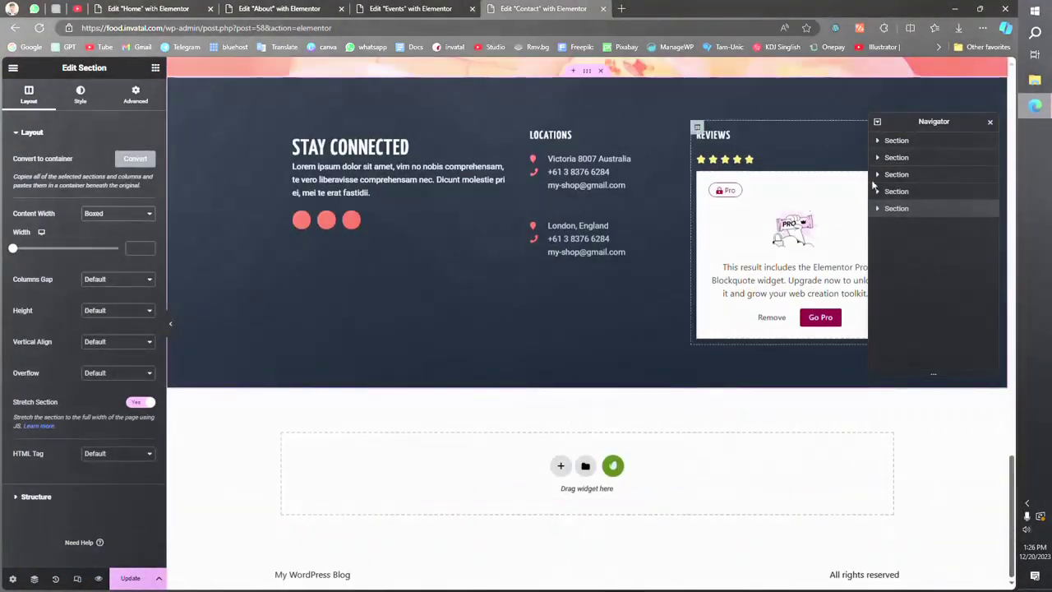
{"action": "left_click", "coordinate": [989, 122]}
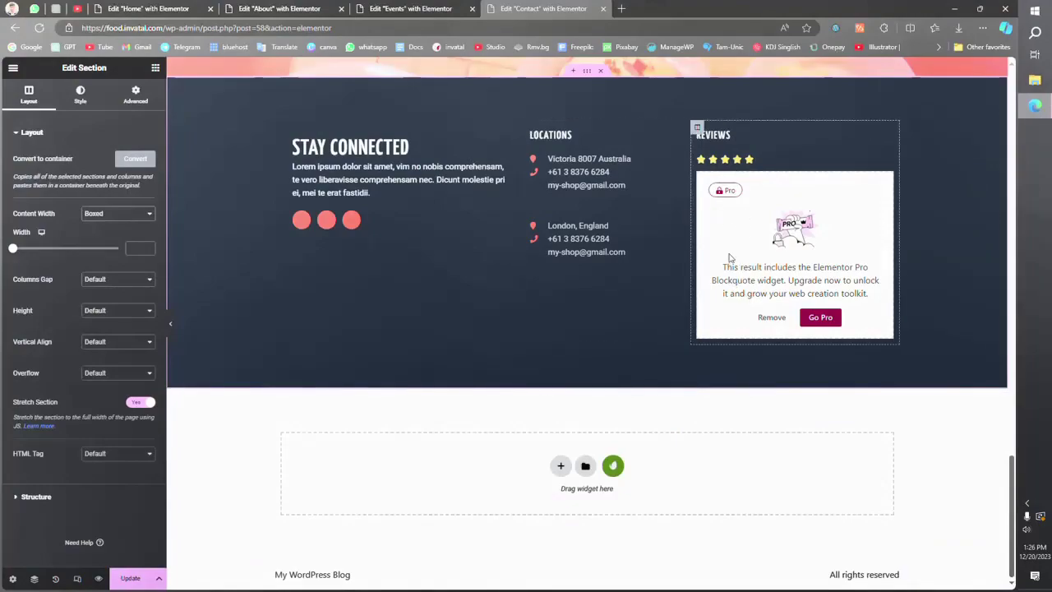
Step: Remove the Elementor Pro Blockquote placeholder from the Reviews column in the Contact page's footer
{"action": "scroll", "coordinate": [622, 277], "scroll_direction": "up", "scroll_amount": 8}
{"action": "scroll", "coordinate": [622, 277], "scroll_direction": "down", "scroll_amount": 7}
{"action": "scroll", "coordinate": [624, 281], "scroll_direction": "down", "scroll_amount": 1}
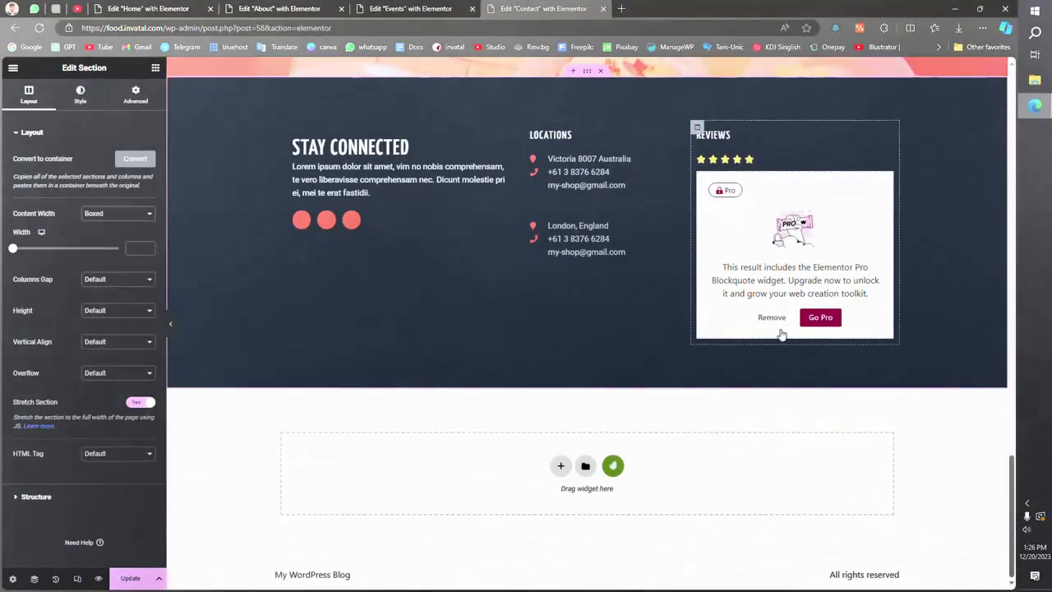
{"action": "left_click", "coordinate": [771, 319]}
{"action": "scroll", "coordinate": [710, 326], "scroll_direction": "down", "scroll_amount": 10}
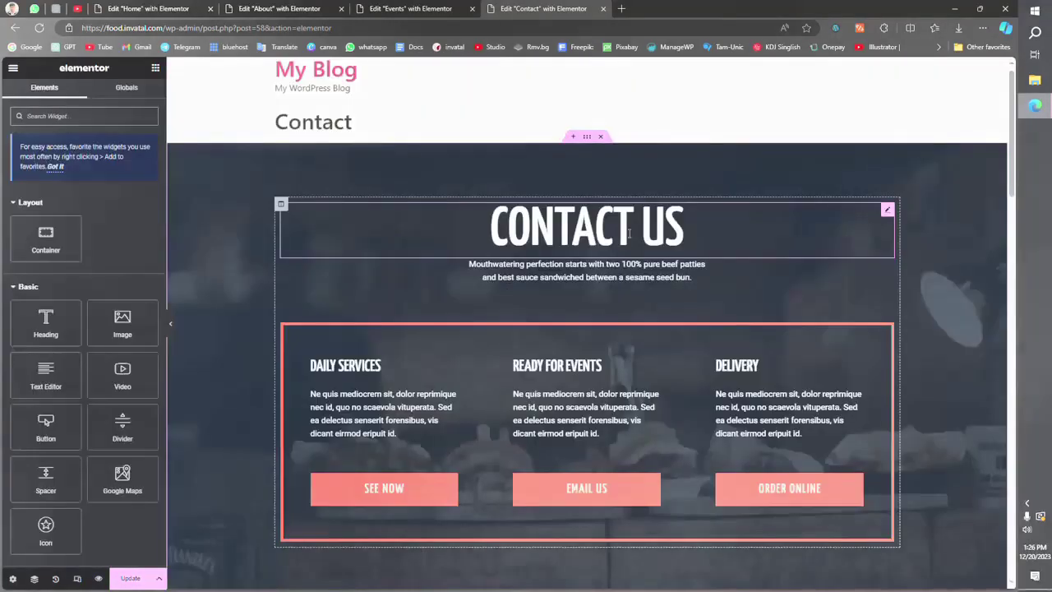
Step: Save the updated Contact page and return to the header area of the Home page
{"action": "left_click", "coordinate": [132, 578]}
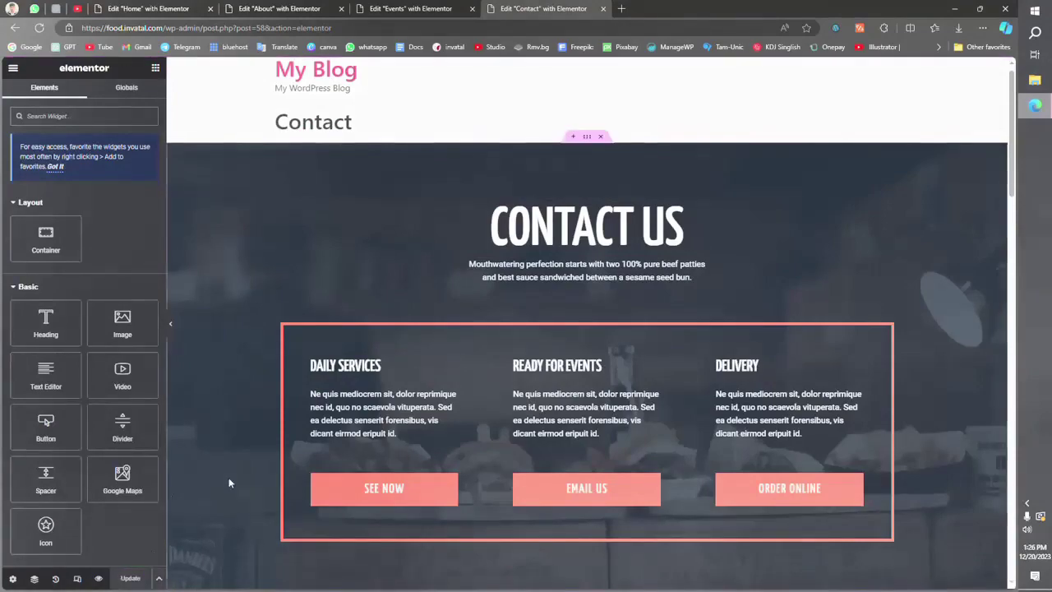
{"action": "left_click", "coordinate": [151, 6]}
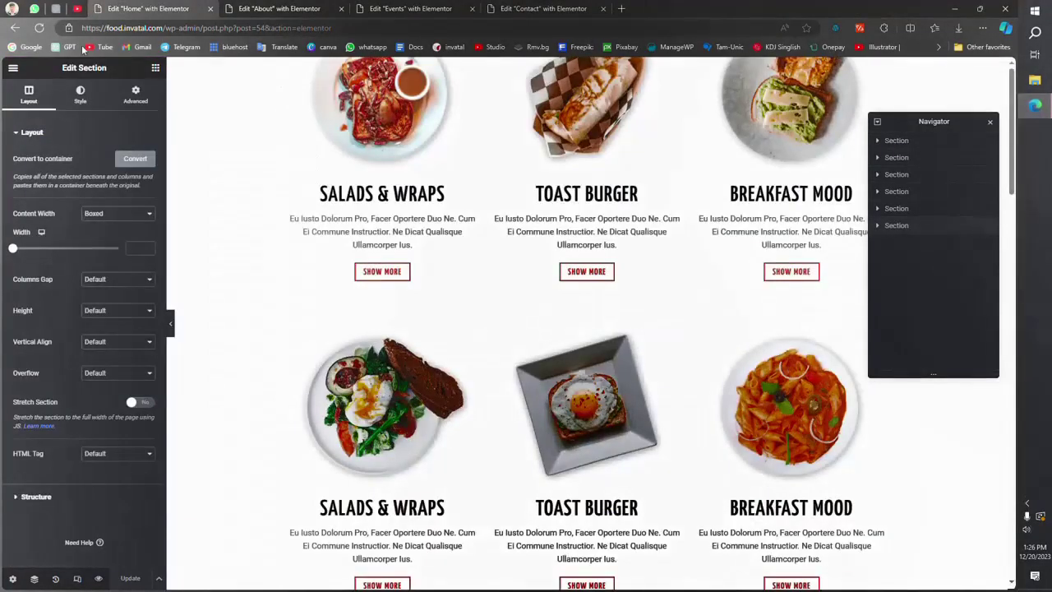
{"action": "scroll", "coordinate": [321, 82], "scroll_direction": "up", "scroll_amount": 15}
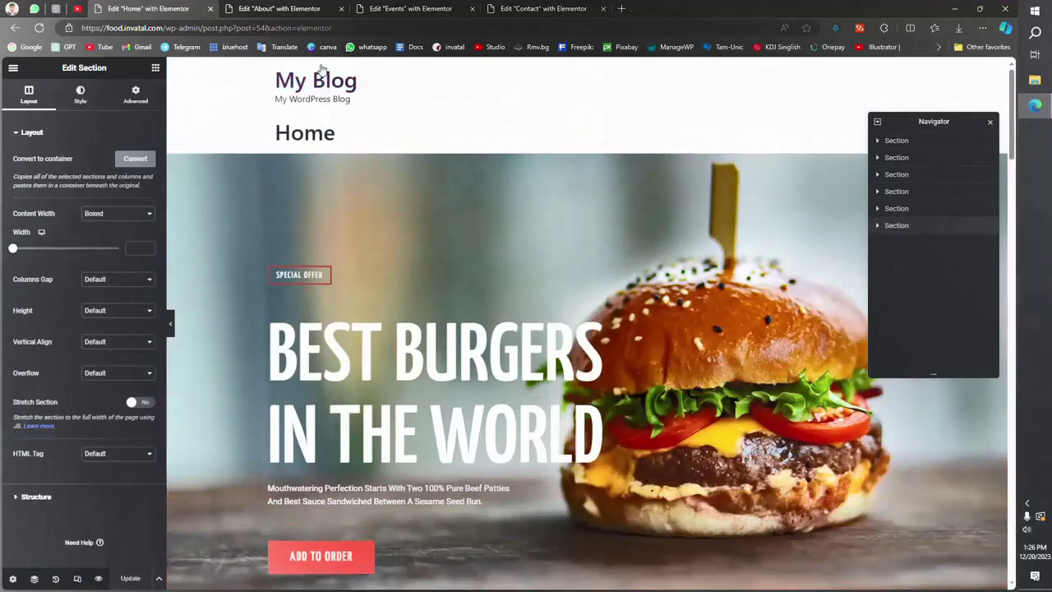
Step: Set the Events page's layout to Elementor Full Width in its page settings
{"action": "left_click", "coordinate": [298, 10]}
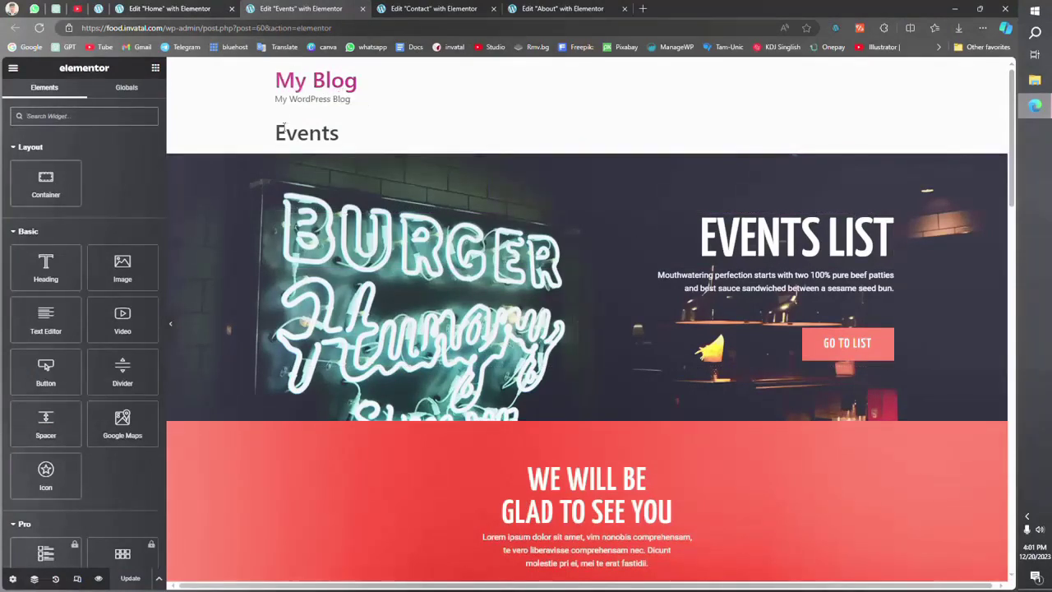
{"action": "scroll", "coordinate": [386, 146], "scroll_direction": "down", "scroll_amount": 6}
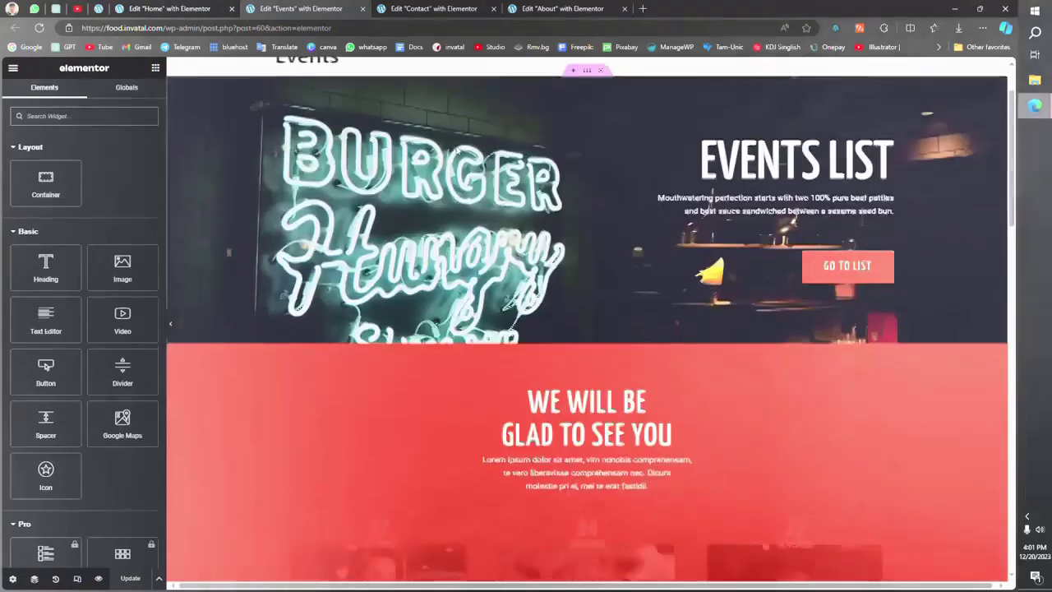
{"action": "scroll", "coordinate": [387, 164], "scroll_direction": "up", "scroll_amount": 10}
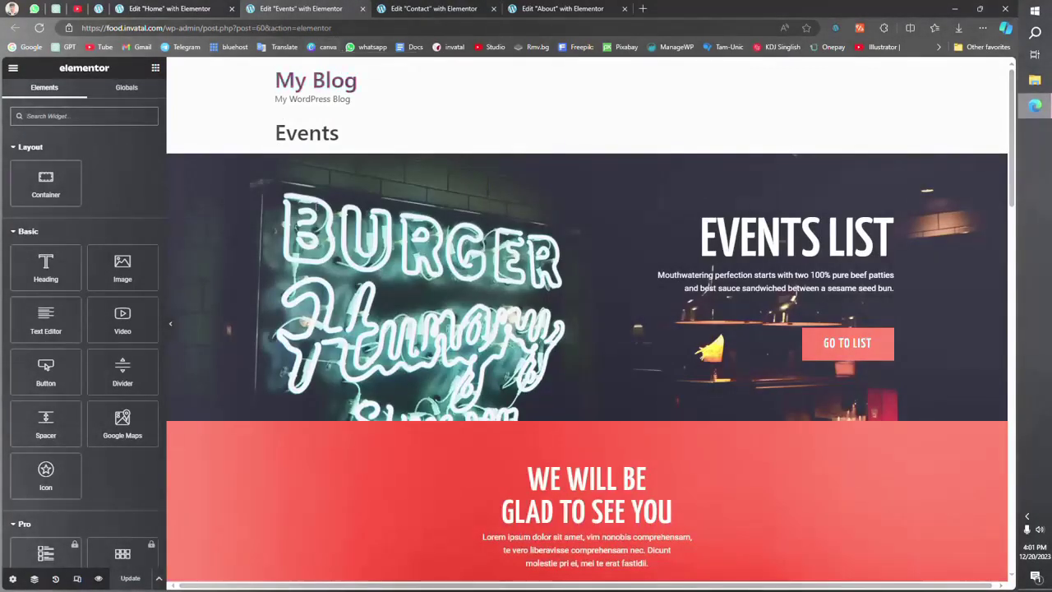
{"action": "left_click", "coordinate": [11, 578]}
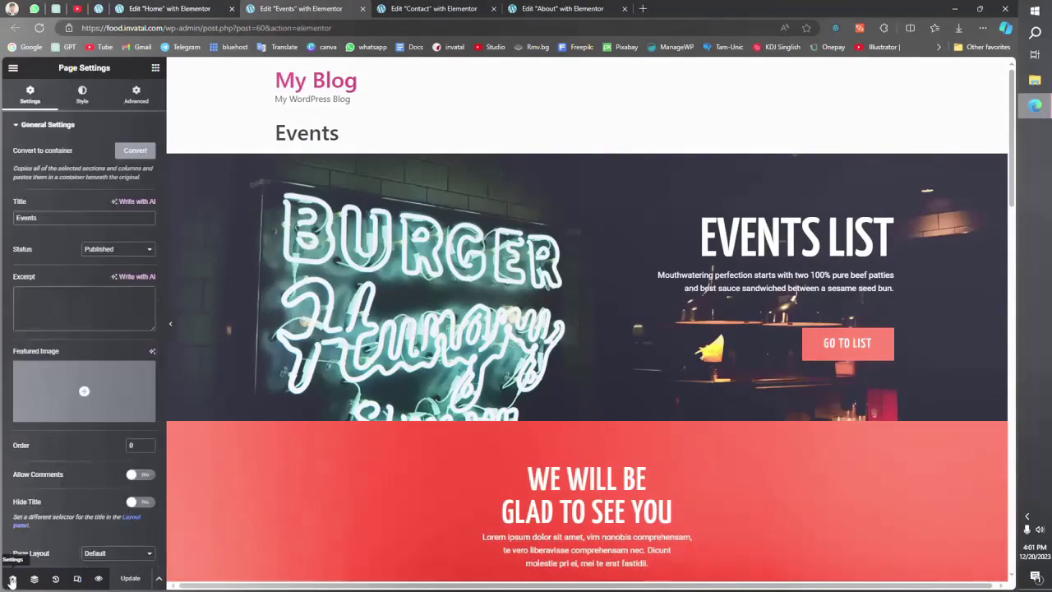
{"action": "scroll", "coordinate": [119, 307], "scroll_direction": "down", "scroll_amount": 1}
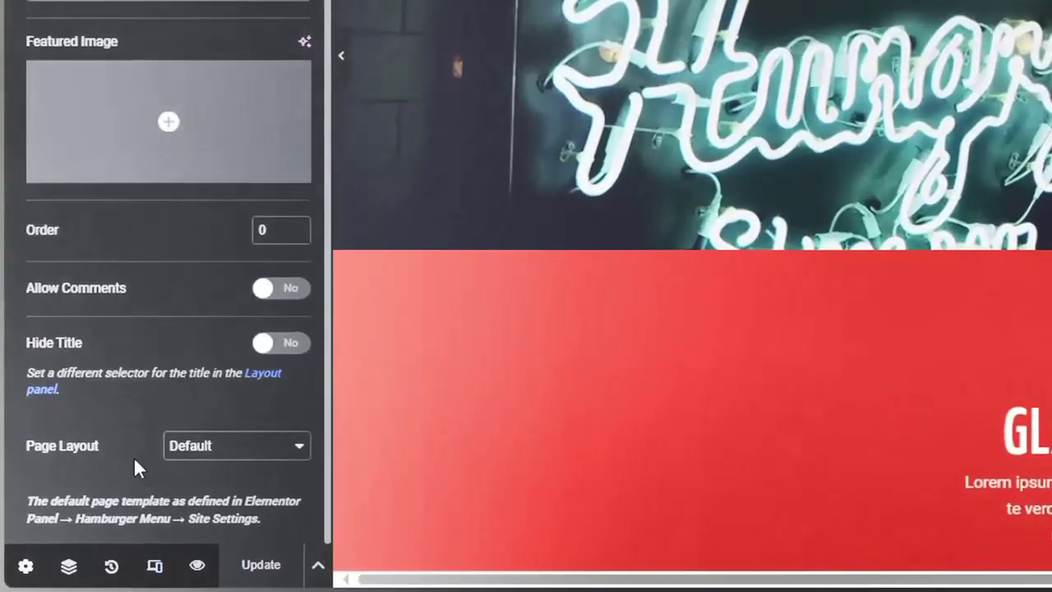
{"action": "left_click", "coordinate": [194, 453]}
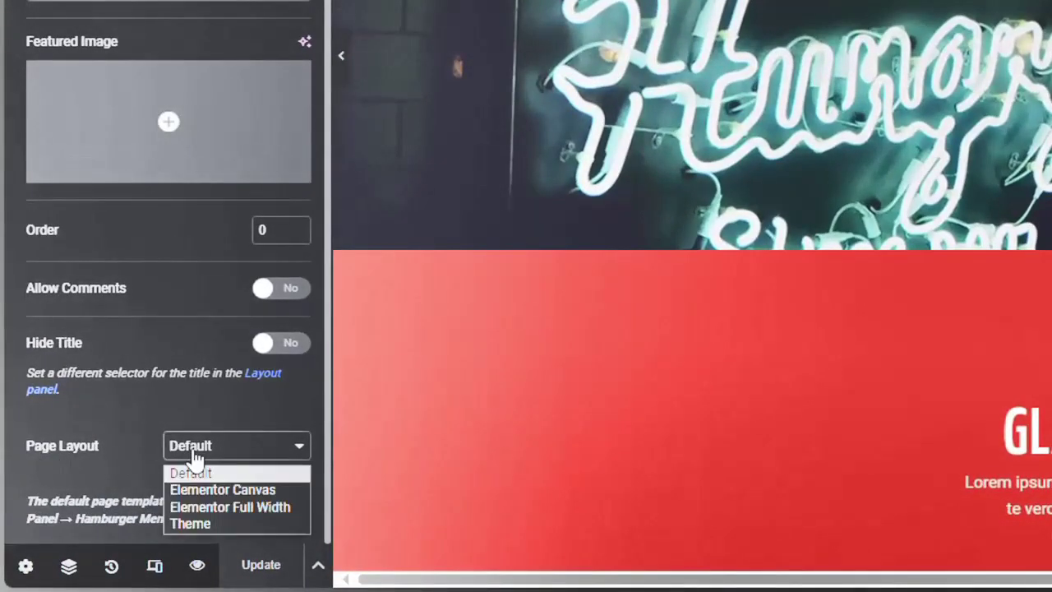
{"action": "left_click", "coordinate": [209, 509]}
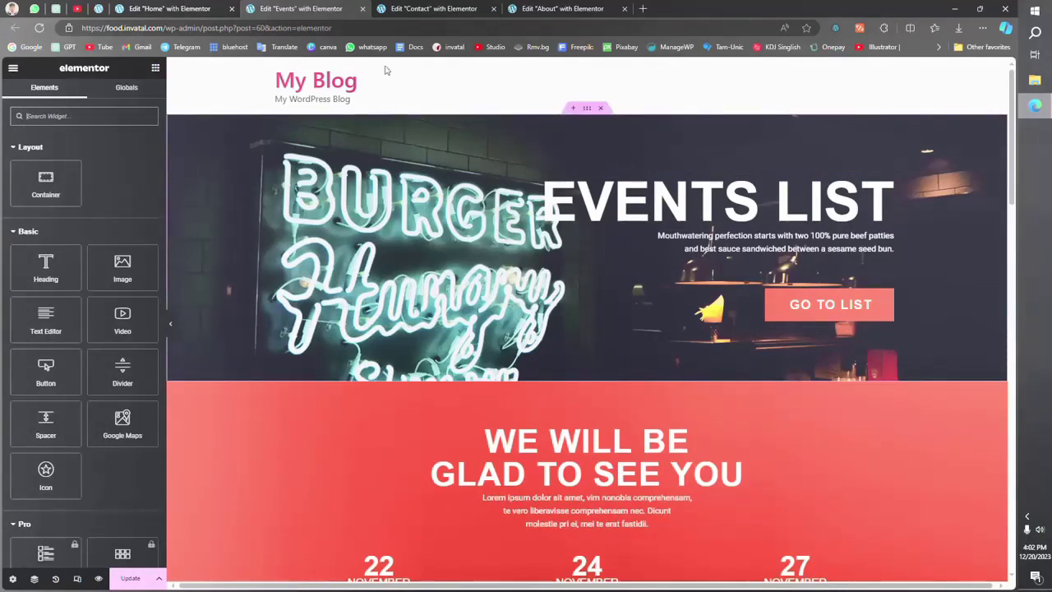
Step: Check the Contact page's layout setting and save the Events page with its full-width layout
{"action": "left_click", "coordinate": [411, 9]}
{"action": "left_click", "coordinate": [12, 578]}
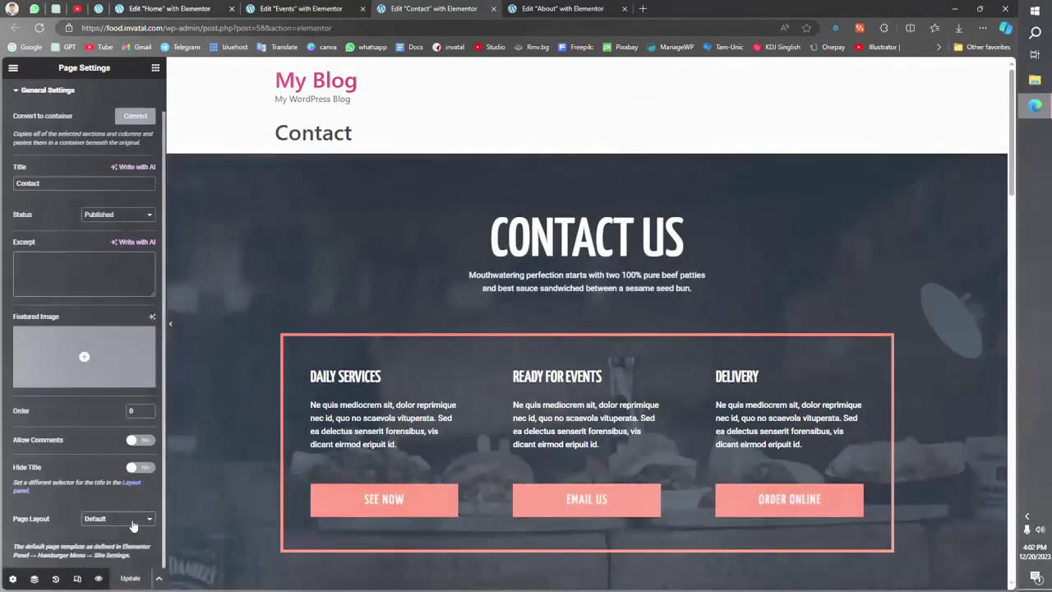
{"action": "key", "text": "ctrl+Tab"}
{"action": "left_click", "coordinate": [301, 10]}
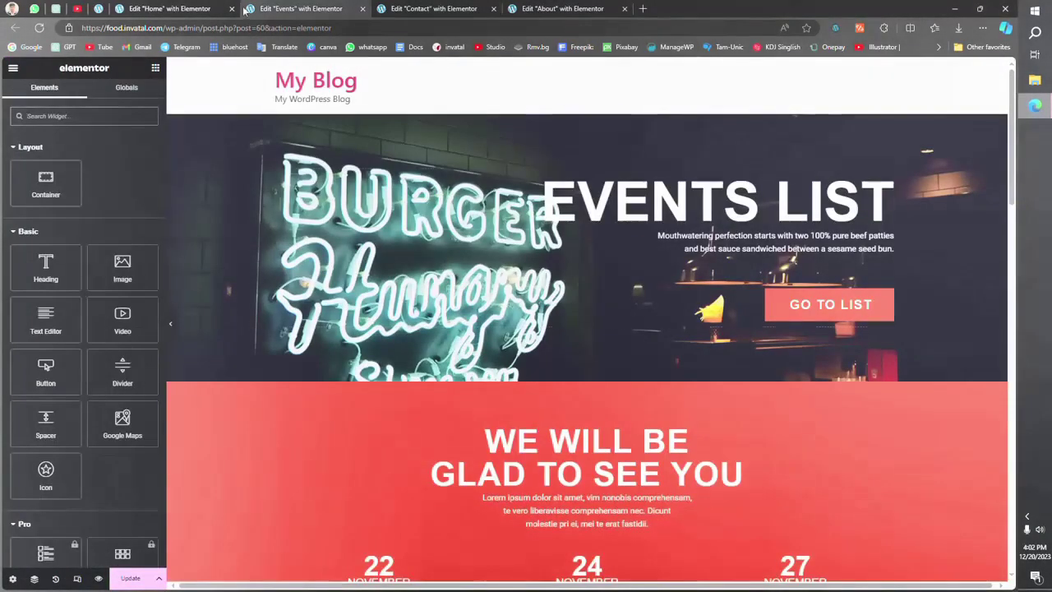
{"action": "right_click", "coordinate": [393, 66]}
{"action": "left_click", "coordinate": [112, 582]}
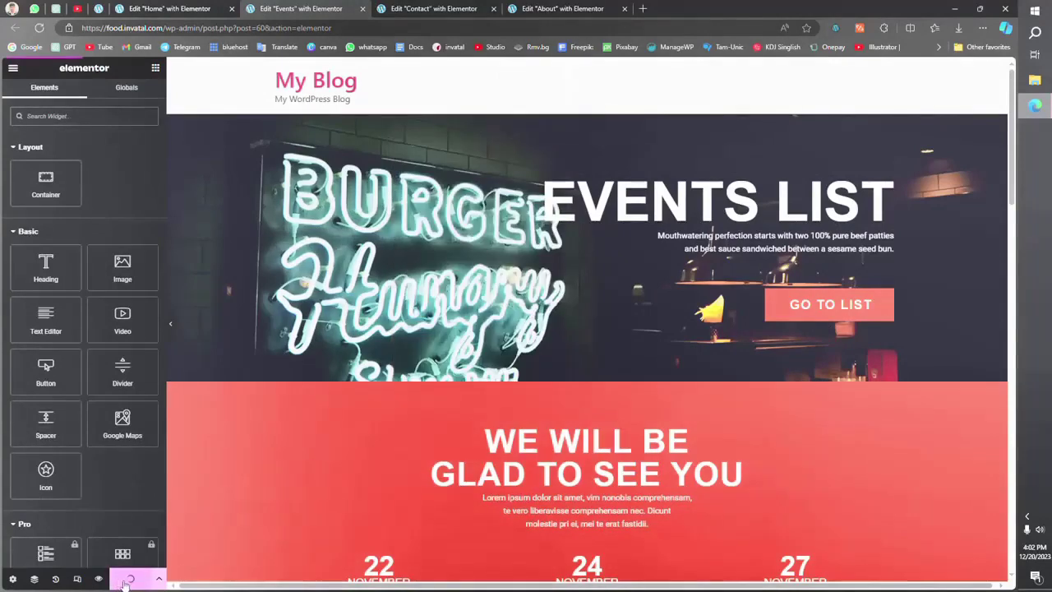
Step: Search the WordPress plugin directory for Elementor and install and activate Elementor Header & Footer Builder
{"action": "left_click", "coordinate": [169, 9]}
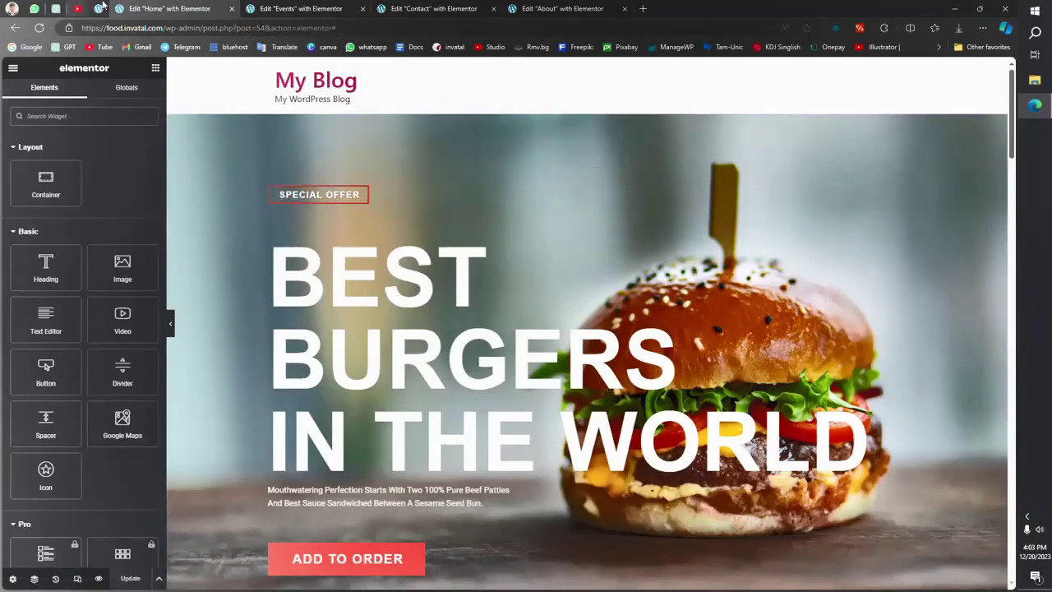
{"action": "key", "text": "alt+Left"}
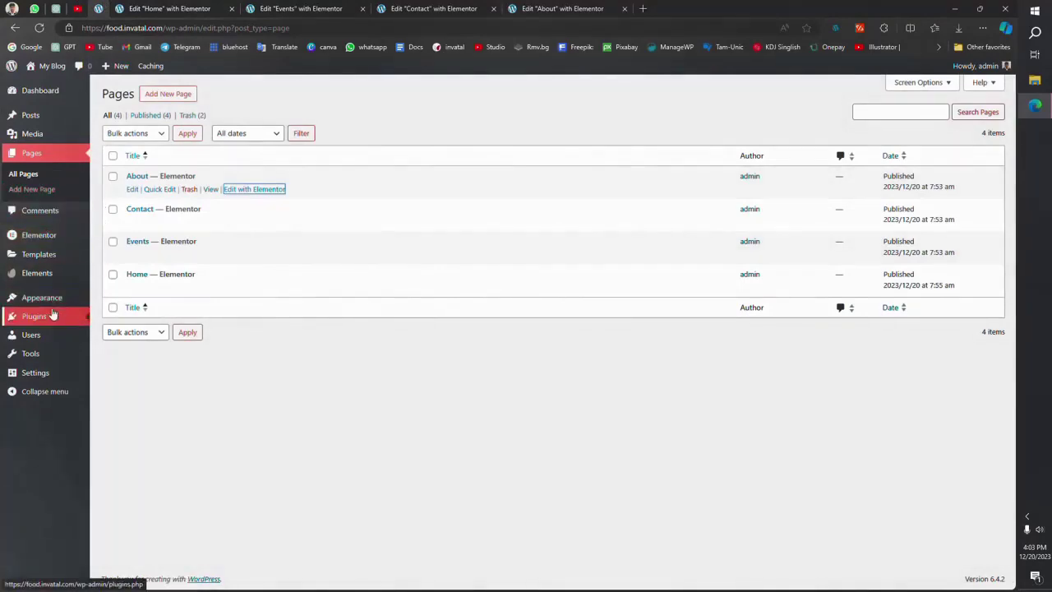
{"action": "left_click", "coordinate": [138, 333]}
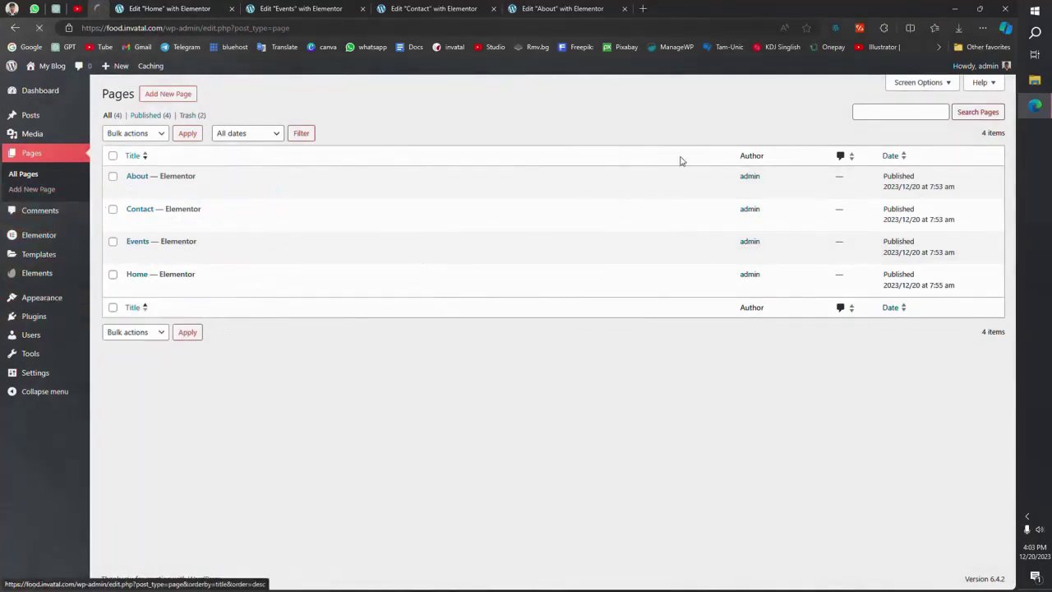
{"action": "left_click", "coordinate": [843, 125]}
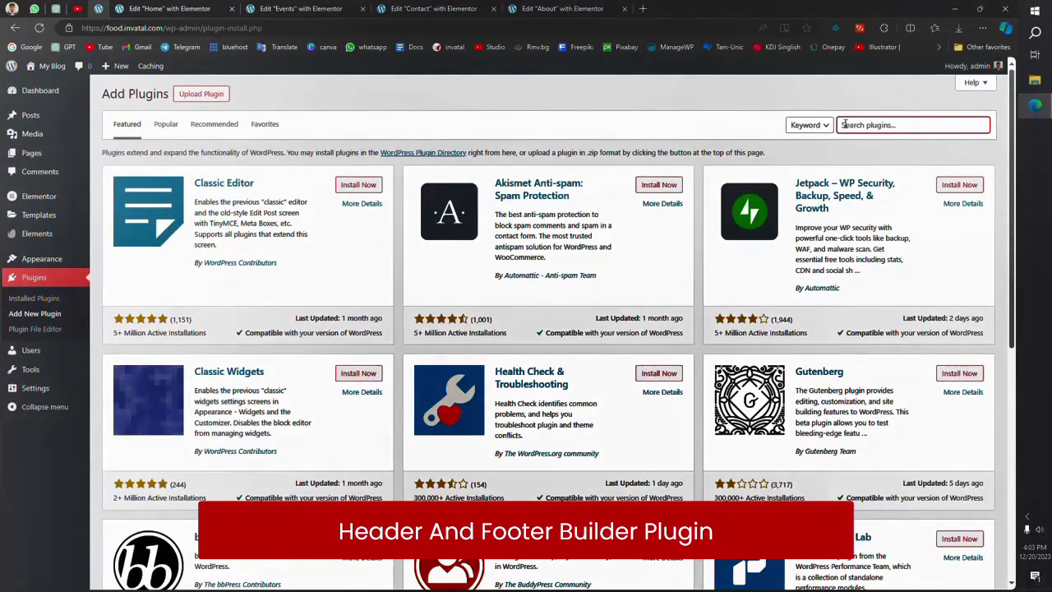
{"action": "type", "text": "Elementor"}
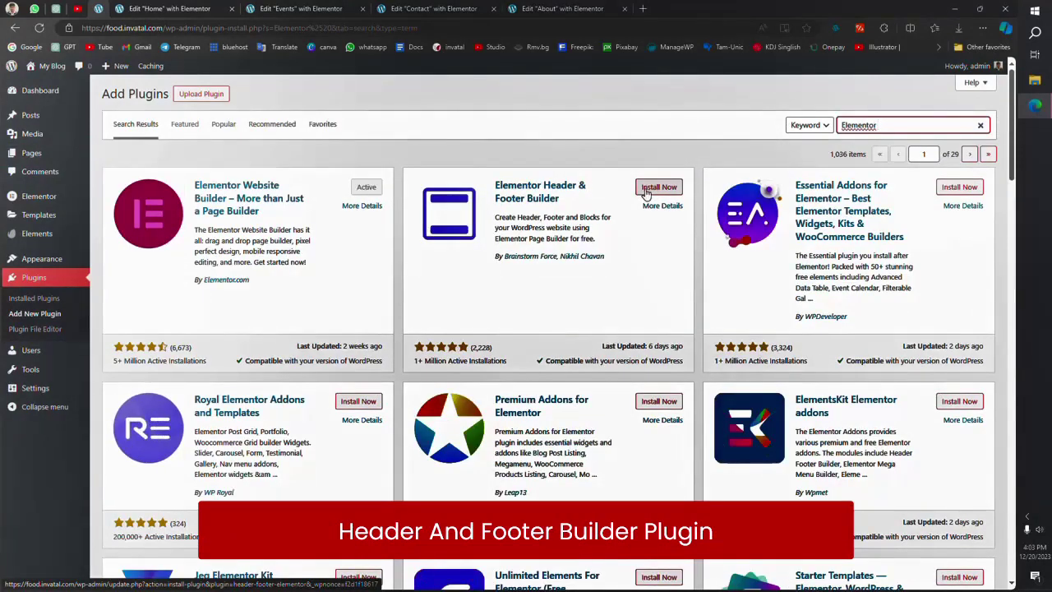
{"action": "left_click", "coordinate": [657, 188]}
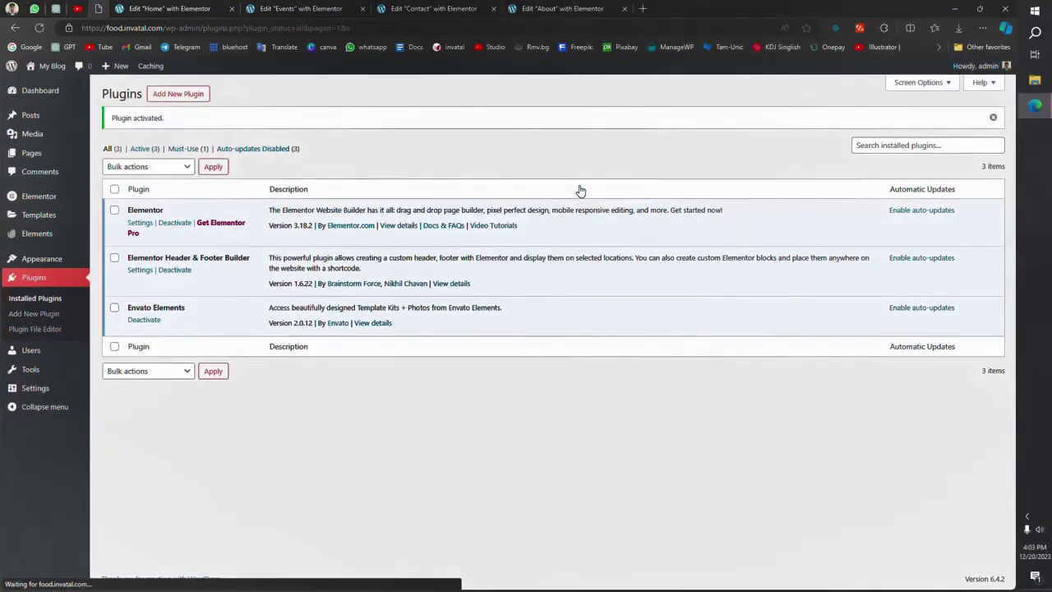
Step: Create a new Elementor Header & Footer Builder template titled Main Header with the template type Header
{"action": "left_click", "coordinate": [140, 270]}
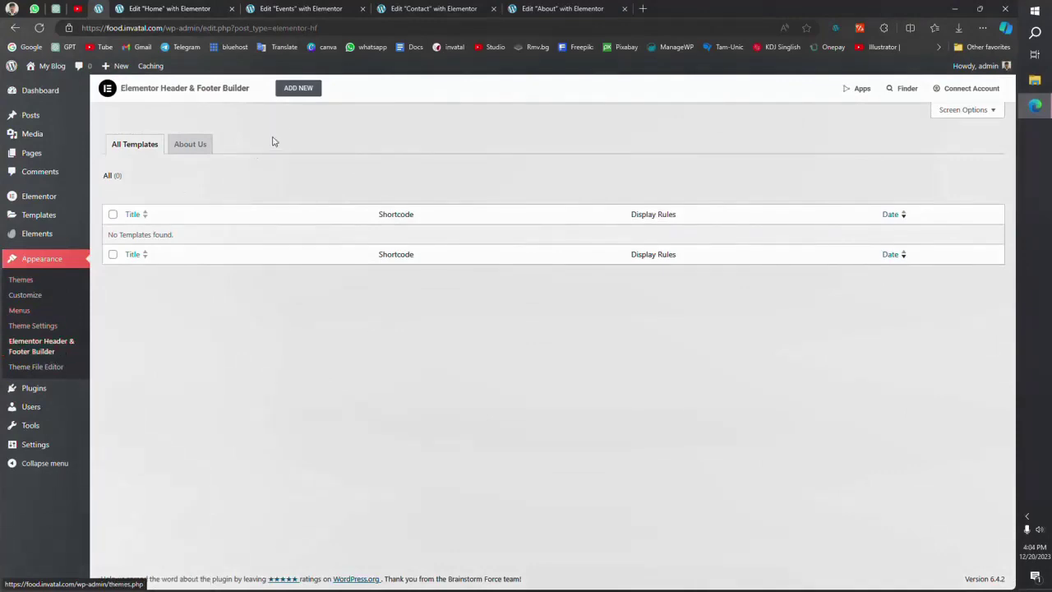
{"action": "left_click", "coordinate": [298, 88]}
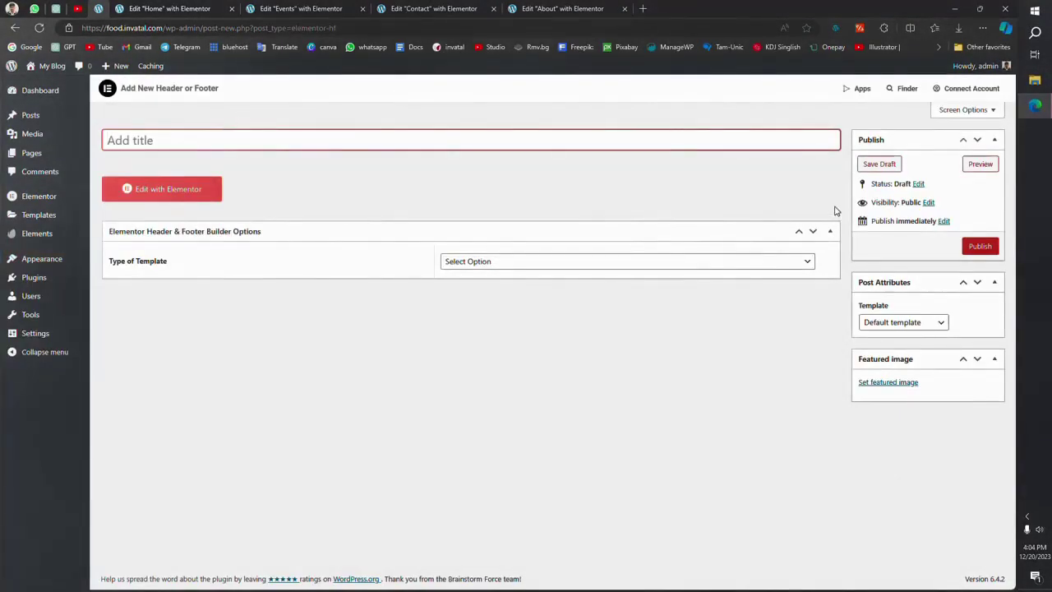
{"action": "type", "text": "Main Header"}
{"action": "left_click", "coordinate": [606, 263]}
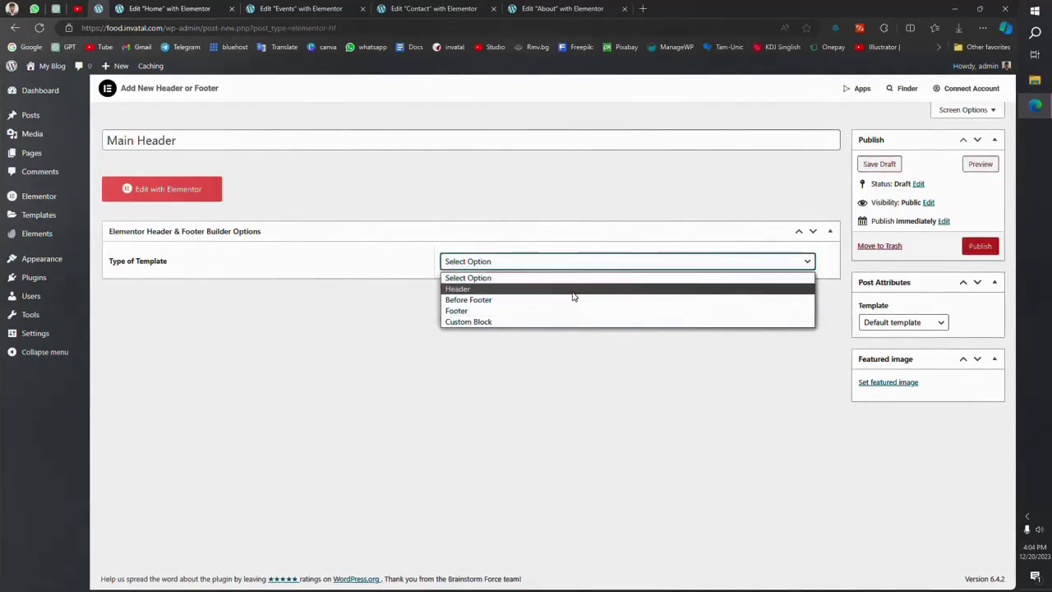
{"action": "left_click", "coordinate": [573, 290]}
Step: Publish the Main Header template for All Pages and the user role All, and open it for editing with Elementor
{"action": "left_click", "coordinate": [526, 302]}
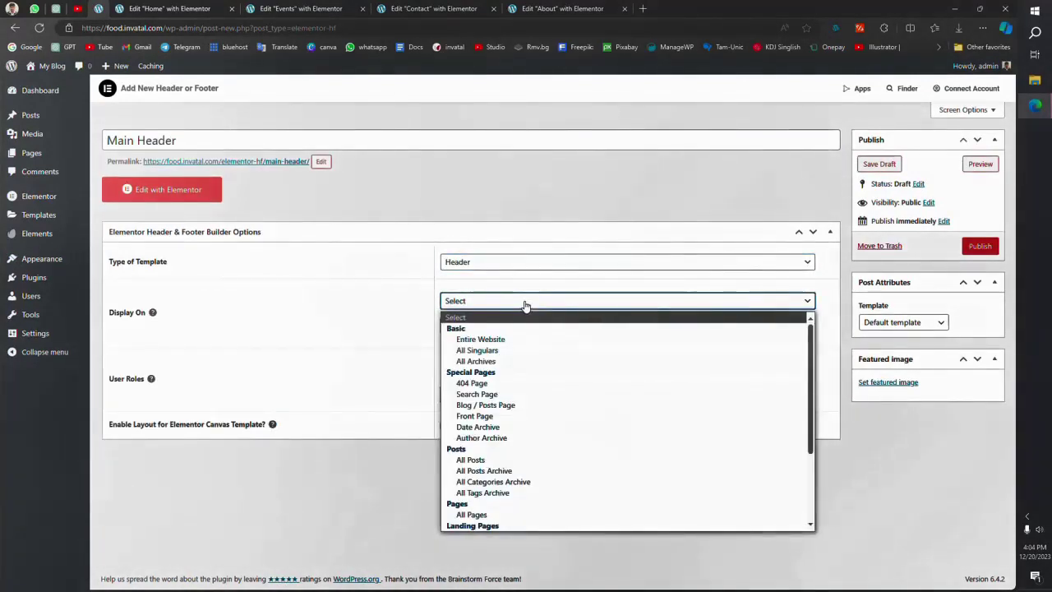
{"action": "scroll", "coordinate": [520, 492], "scroll_direction": "down", "scroll_amount": 2}
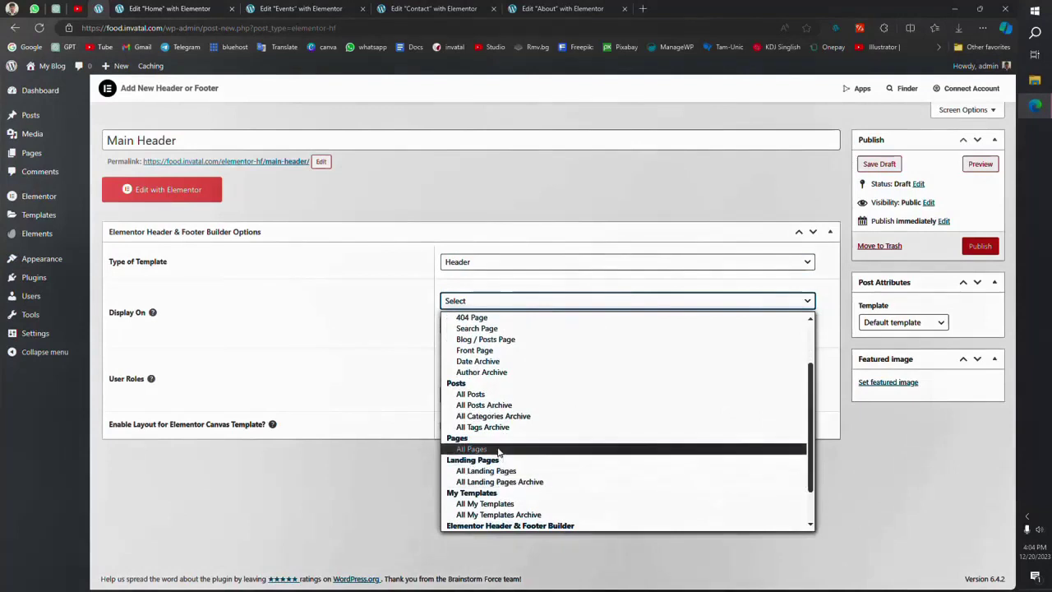
{"action": "left_click", "coordinate": [500, 450]}
{"action": "left_click", "coordinate": [513, 370]}
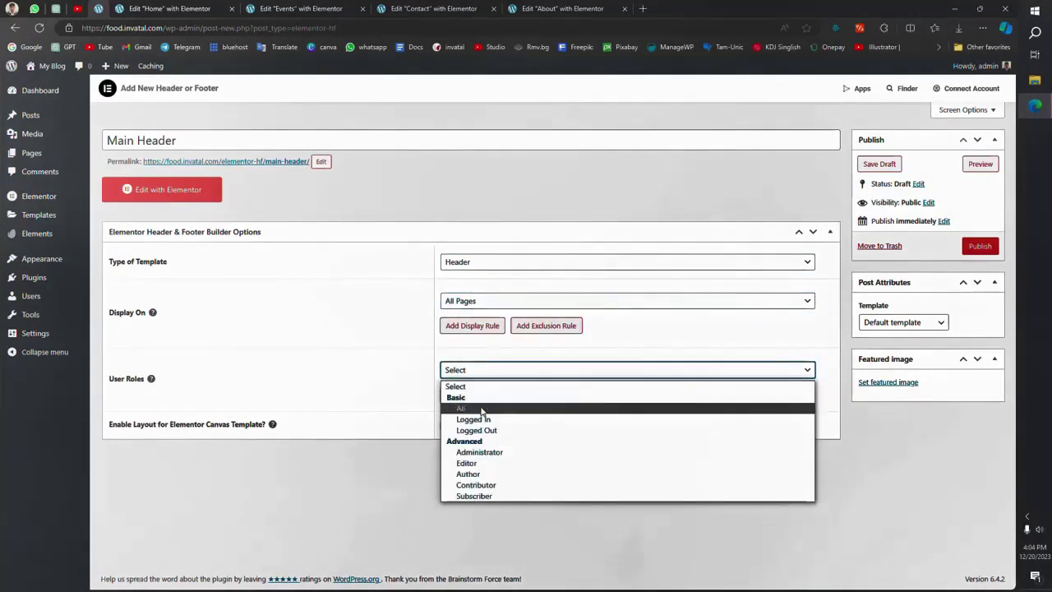
{"action": "left_click", "coordinate": [483, 409]}
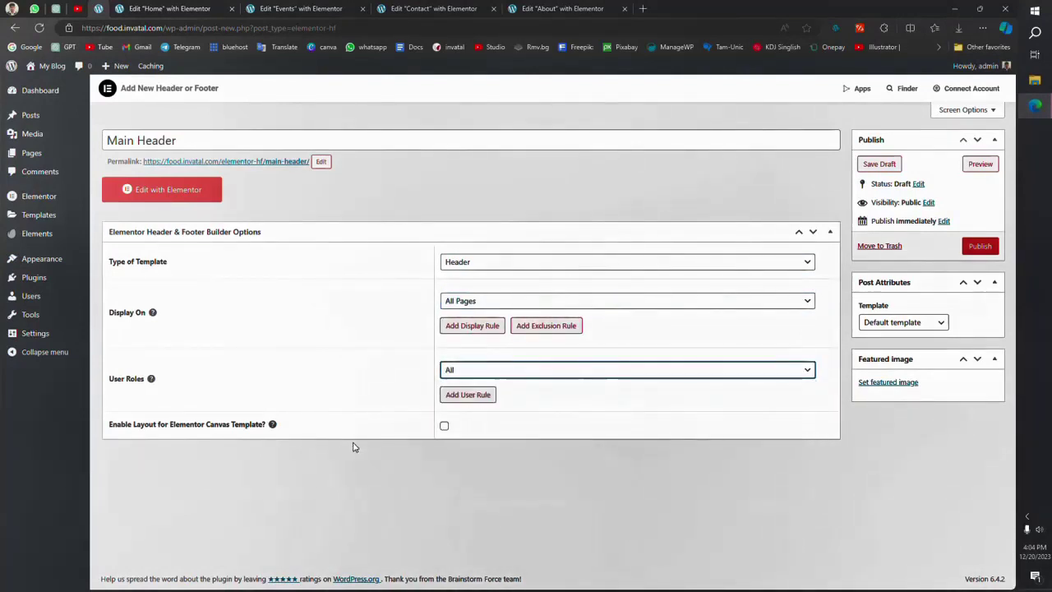
{"action": "left_click", "coordinate": [980, 248]}
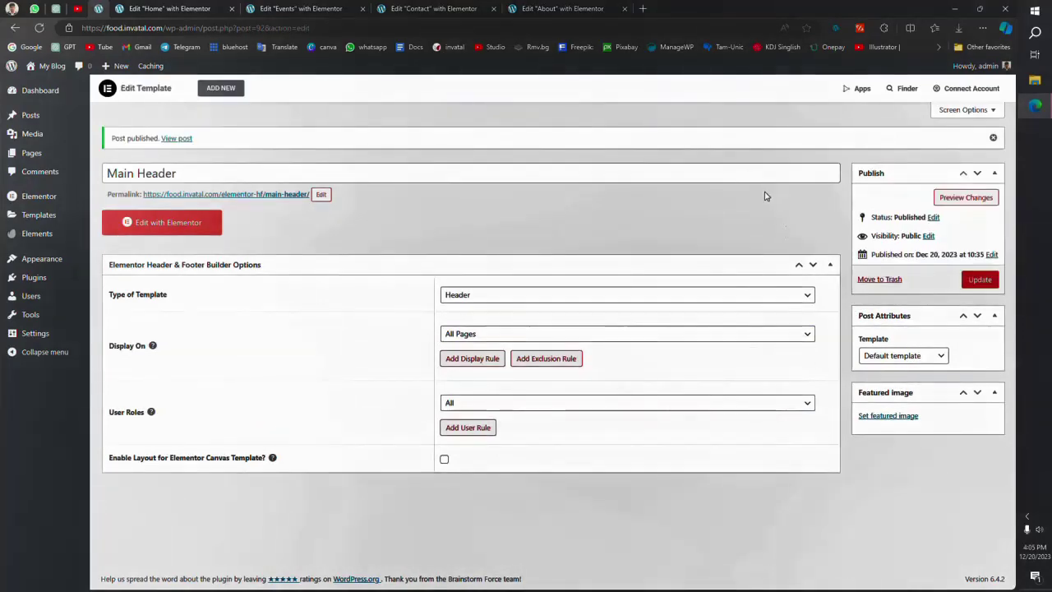
{"action": "left_click", "coordinate": [175, 221]}
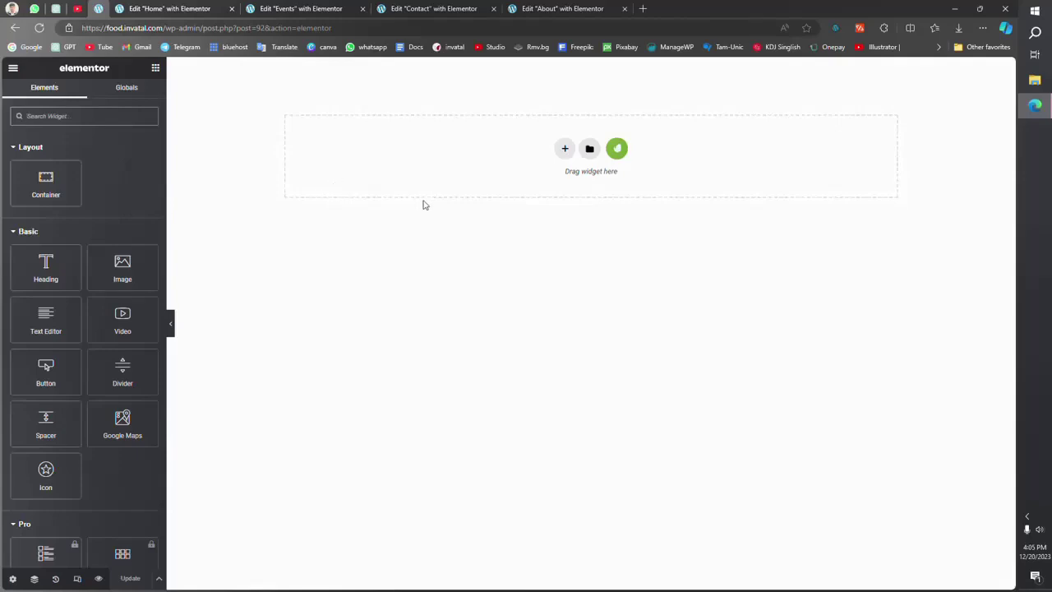
Step: Open Canva in a new browser tab and create a custom-size design of 300 × 80 px
{"action": "key", "text": "ctrl+t"}
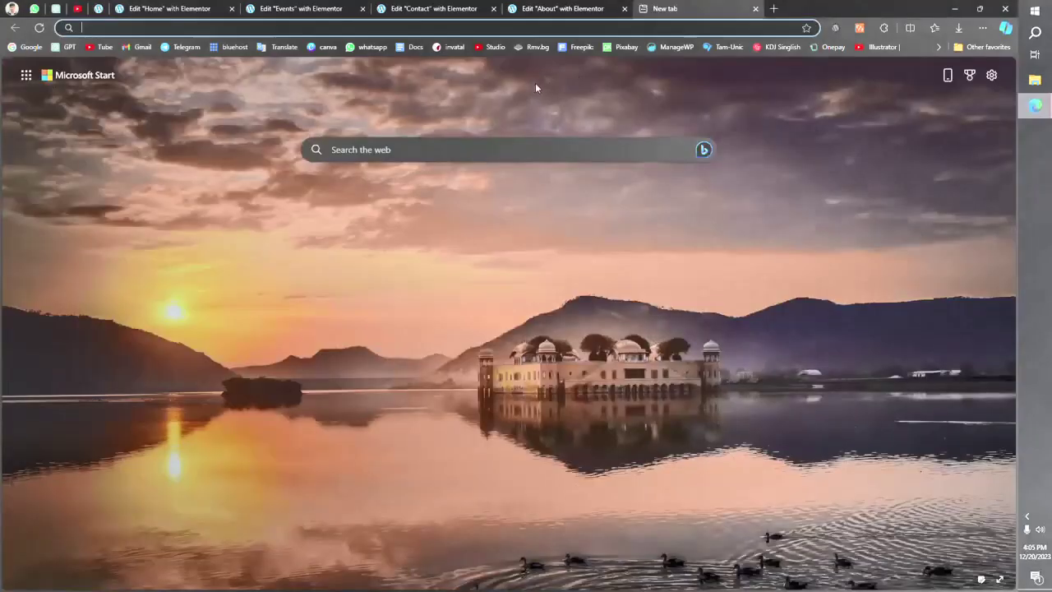
{"action": "left_click", "coordinate": [323, 49]}
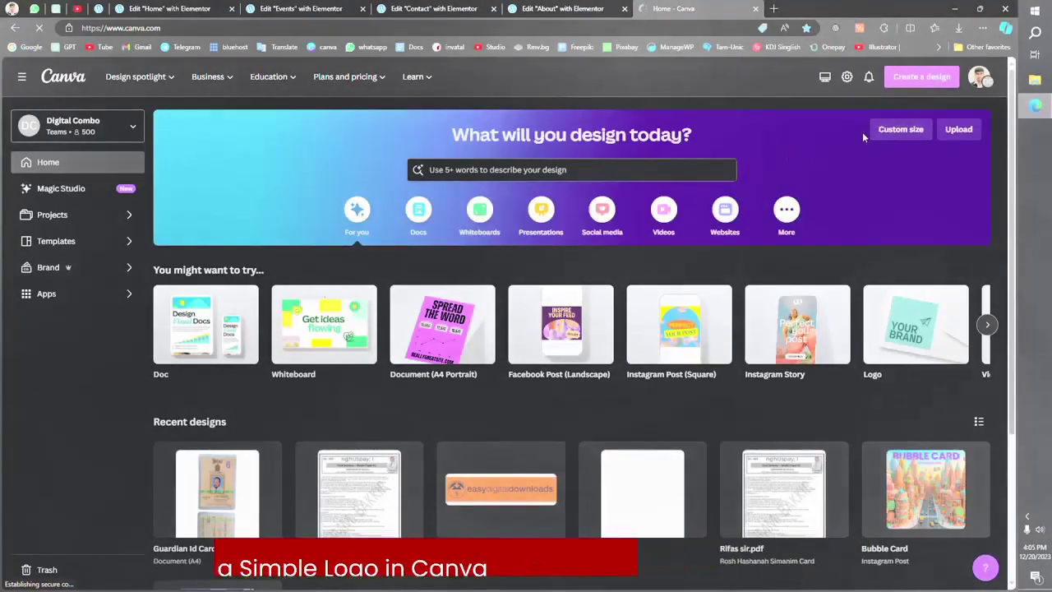
{"action": "left_click", "coordinate": [885, 133]}
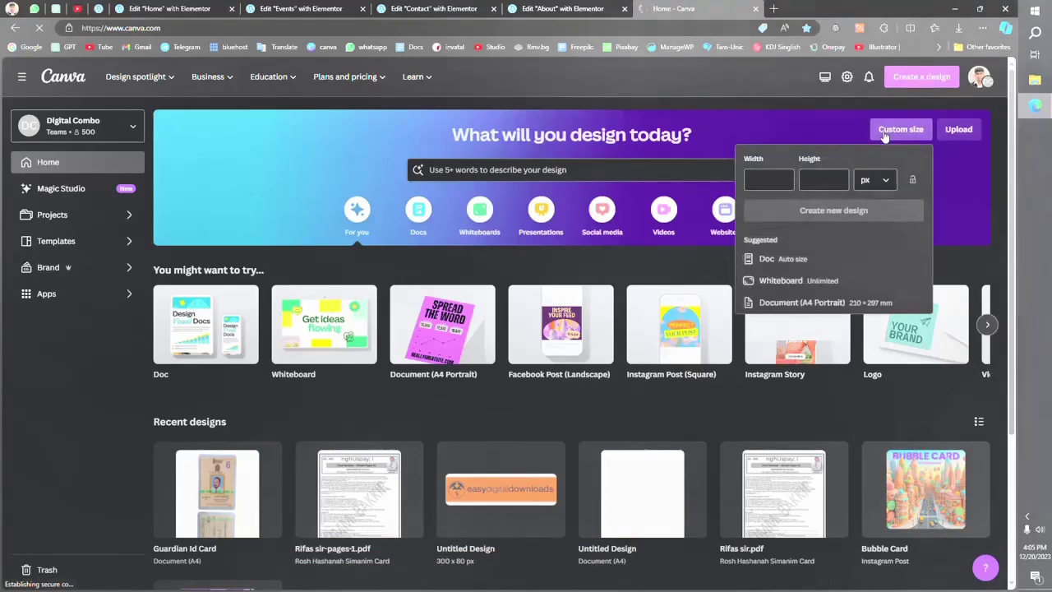
{"action": "type", "text": "300"}
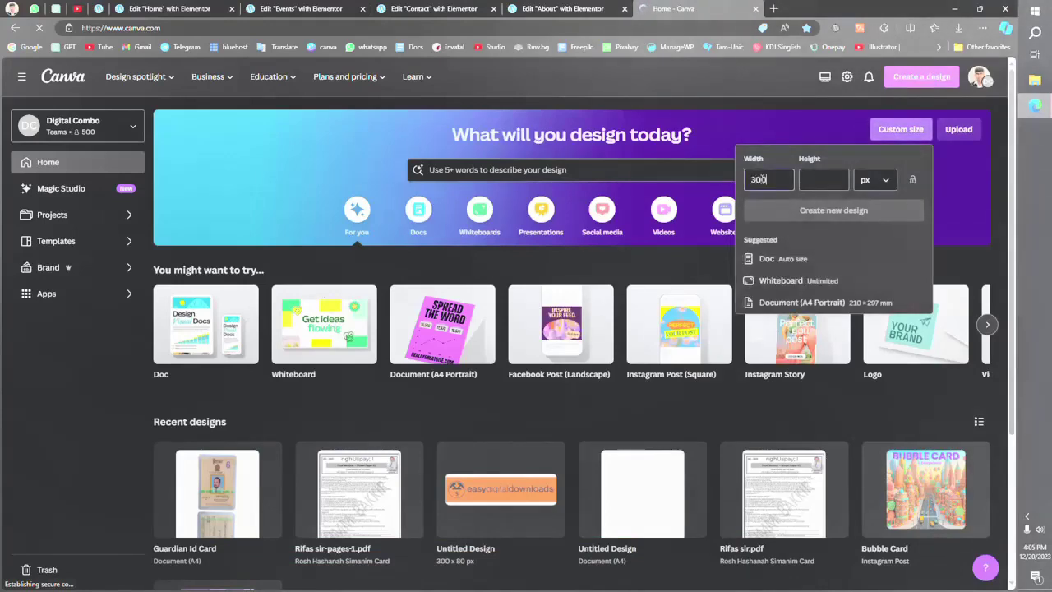
{"action": "left_click", "coordinate": [820, 187]}
{"action": "type", "text": "80"}
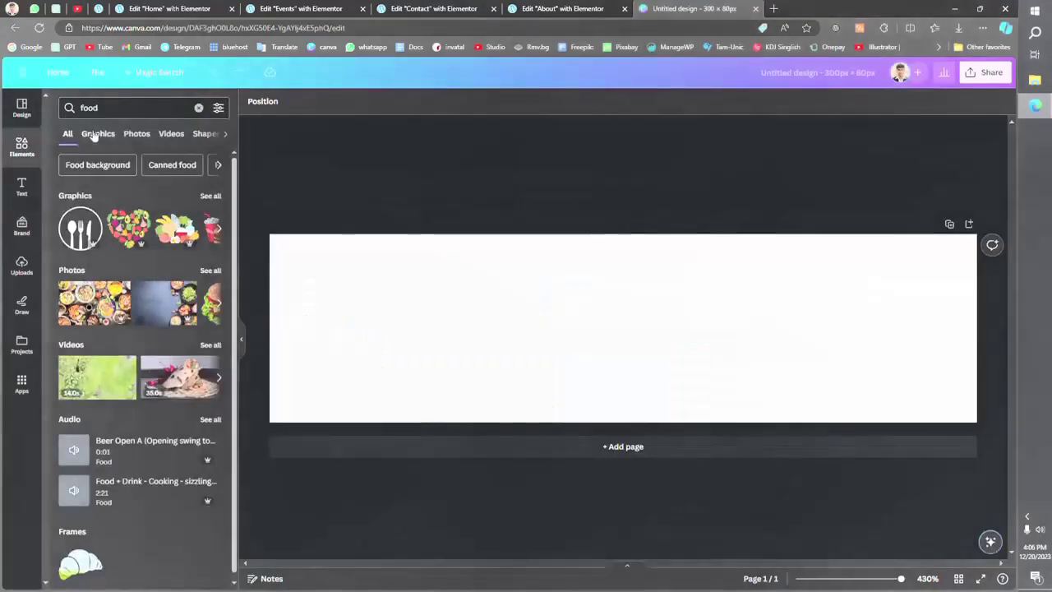
Step: Add the circled spoon, fork and knife graphic from the food results and a heading reading "Innovative Food" beside it
{"action": "left_click", "coordinate": [93, 136]}
{"action": "left_click", "coordinate": [83, 214]}
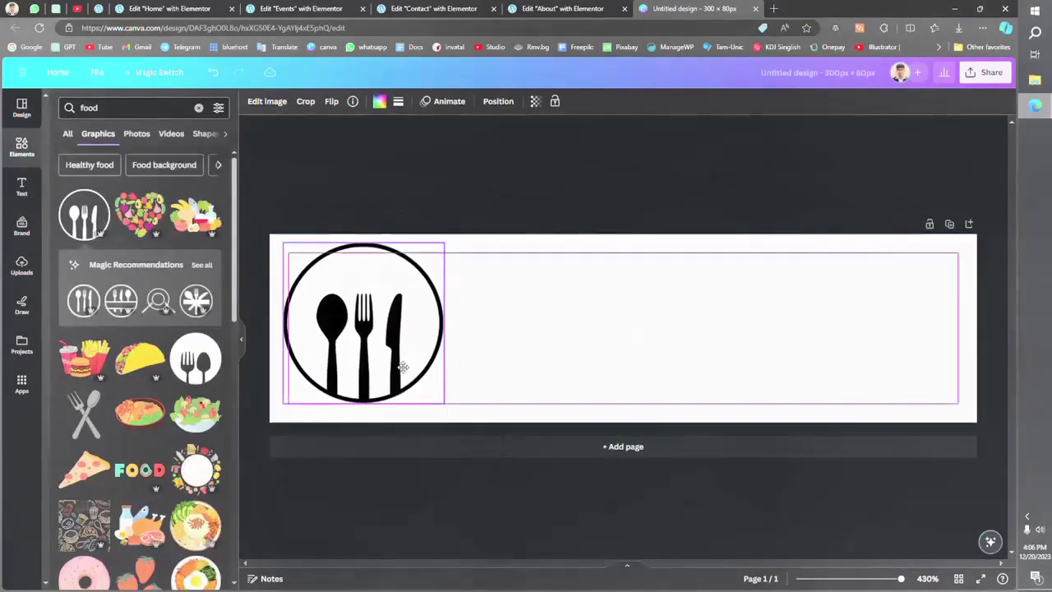
{"action": "left_click", "coordinate": [22, 187]}
{"action": "left_click", "coordinate": [120, 216]}
{"action": "type", "text": "Innovative Food"}
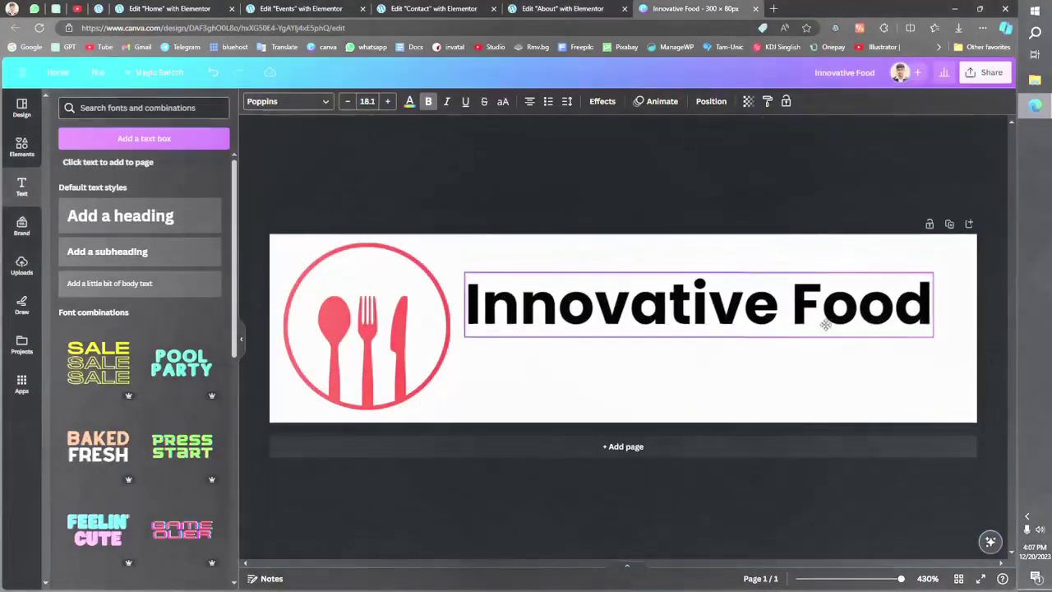
Step: Add a subheading reading "Let's Take Healthy Breakfast" beneath the logo's "Innovative Food" heading
{"action": "left_click", "coordinate": [364, 411]}
{"action": "left_click", "coordinate": [106, 251]}
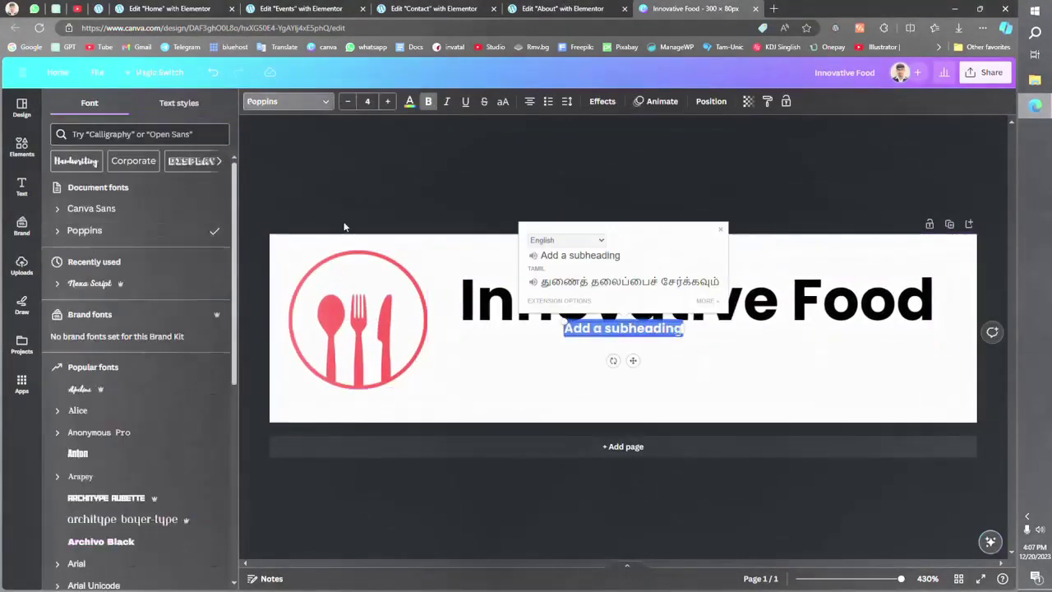
{"action": "type", "text": "Let's Take Healthy Breakfast"}
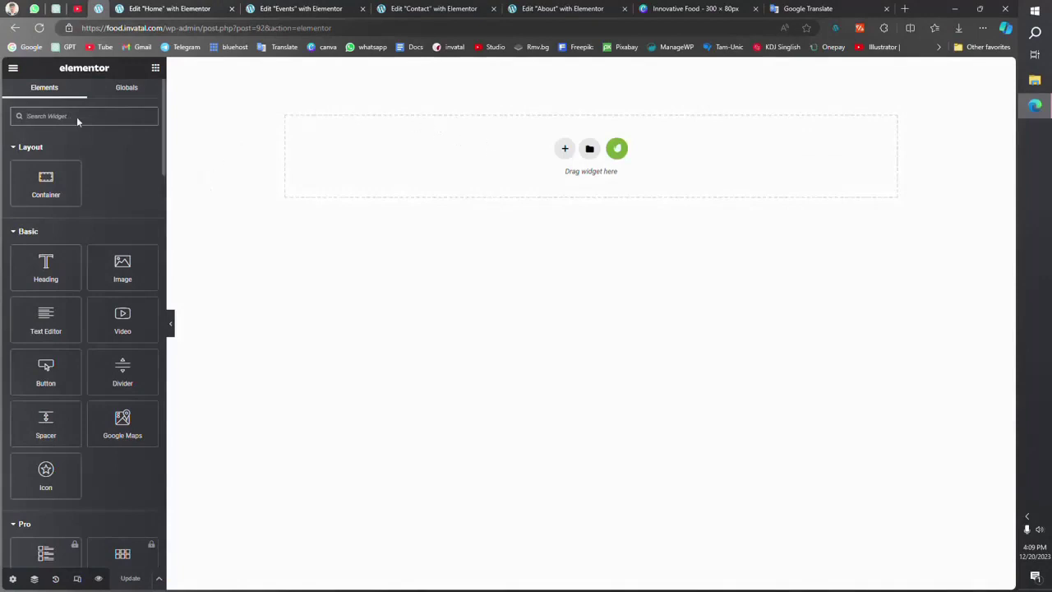
Step: Open the WordPress dashboard in a new browser tab and create a menu named Main Menu with the display location Header
{"action": "left_click", "coordinate": [12, 68]}
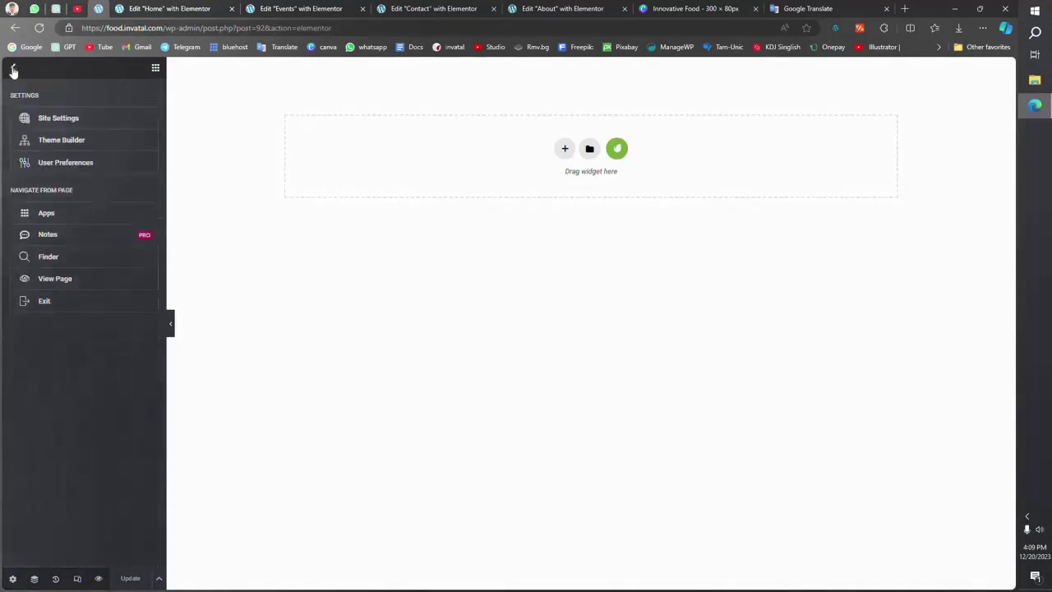
{"action": "right_click", "coordinate": [45, 302]}
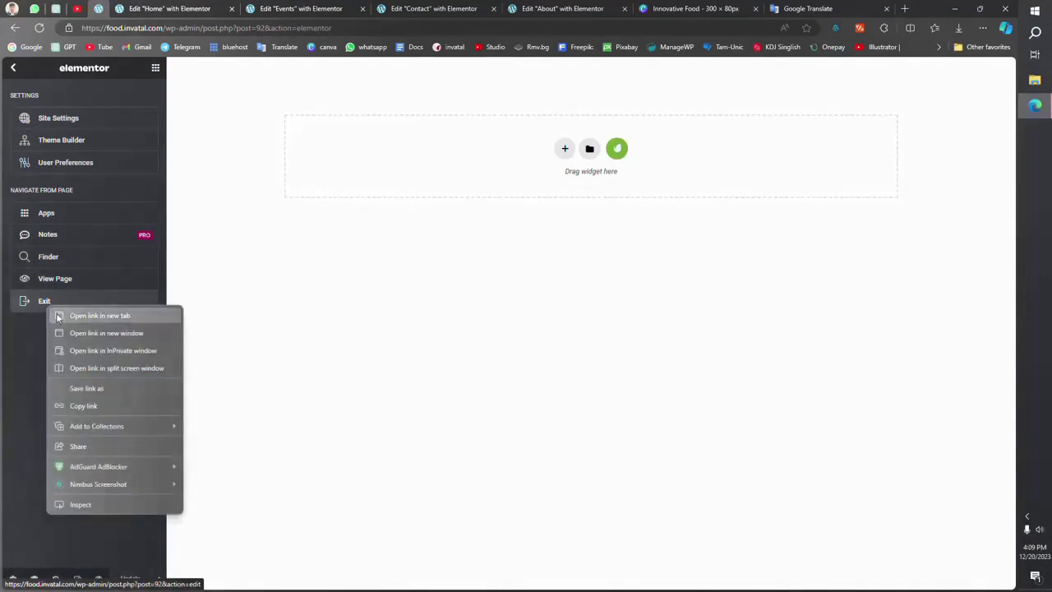
{"action": "left_click", "coordinate": [73, 314]}
{"action": "mouse_move", "coordinate": [42, 258]}
{"action": "left_click", "coordinate": [76, 292]}
{"action": "type", "text": "Main Menu"}
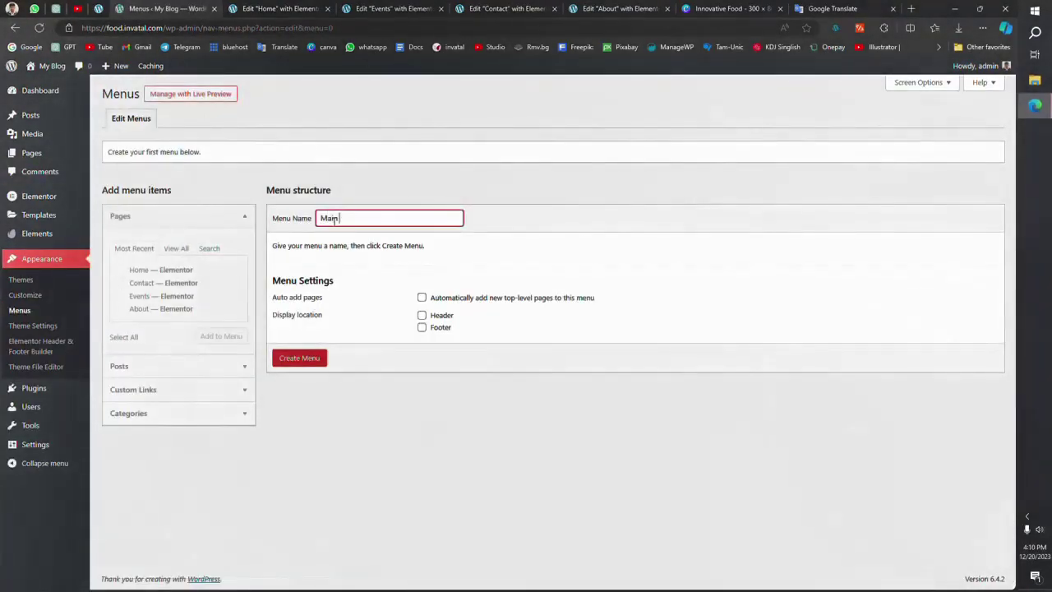
{"action": "left_click", "coordinate": [422, 315]}
{"action": "left_click", "coordinate": [309, 358]}
Step: Add the Home, Contact, Events and About pages to Main Menu
{"action": "left_click", "coordinate": [131, 270]}
{"action": "left_click", "coordinate": [132, 283]}
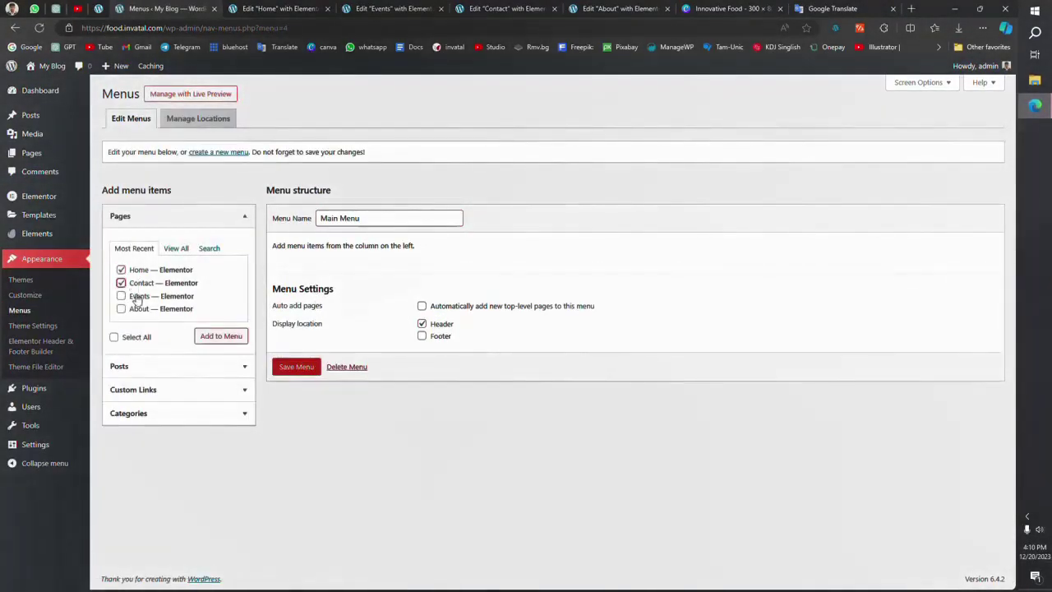
{"action": "left_click", "coordinate": [132, 296]}
{"action": "left_click", "coordinate": [132, 308]}
{"action": "left_click", "coordinate": [207, 336]}
Step: Return to the Main Header template and add an Image widget showing the uploaded Innovative-Food.png in the first column
{"action": "key", "text": "ctrl+shift+Tab"}
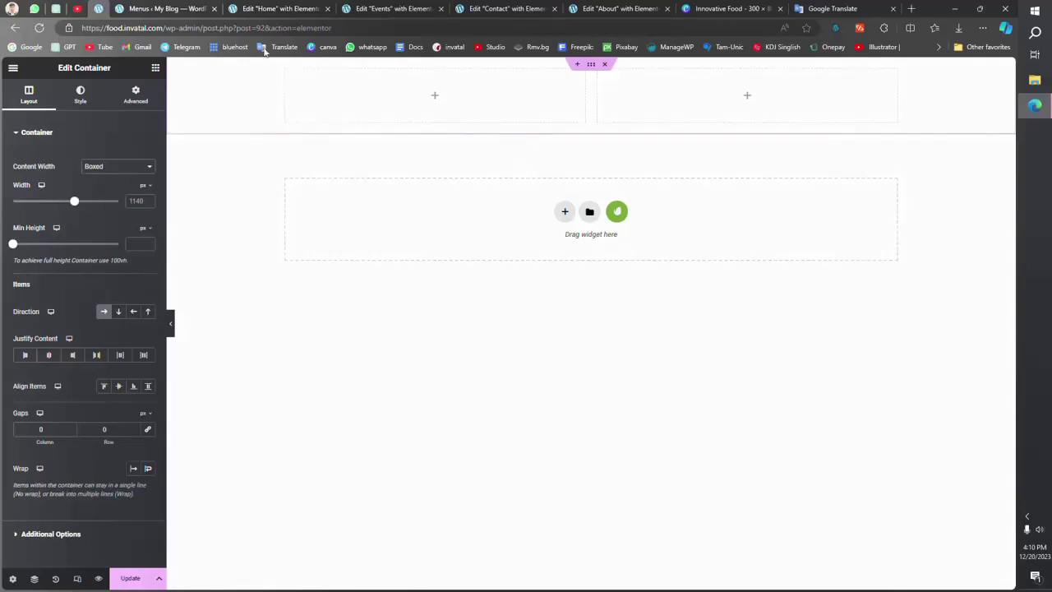
{"action": "left_click", "coordinate": [154, 68]}
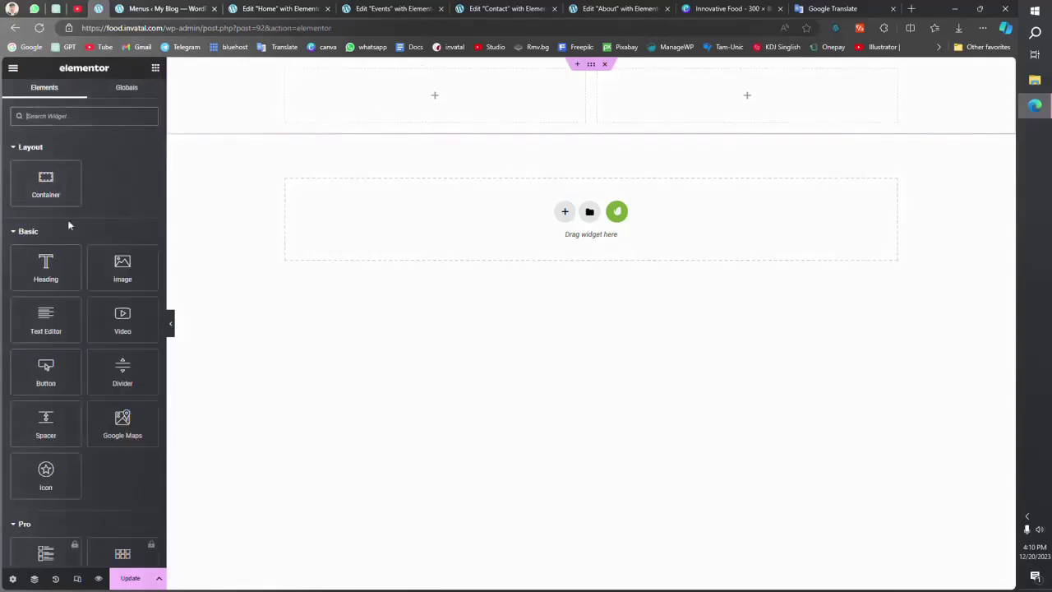
{"action": "left_click_drag", "start_coordinate": [113, 277], "coordinate": [353, 106]}
{"action": "left_click", "coordinate": [95, 180]}
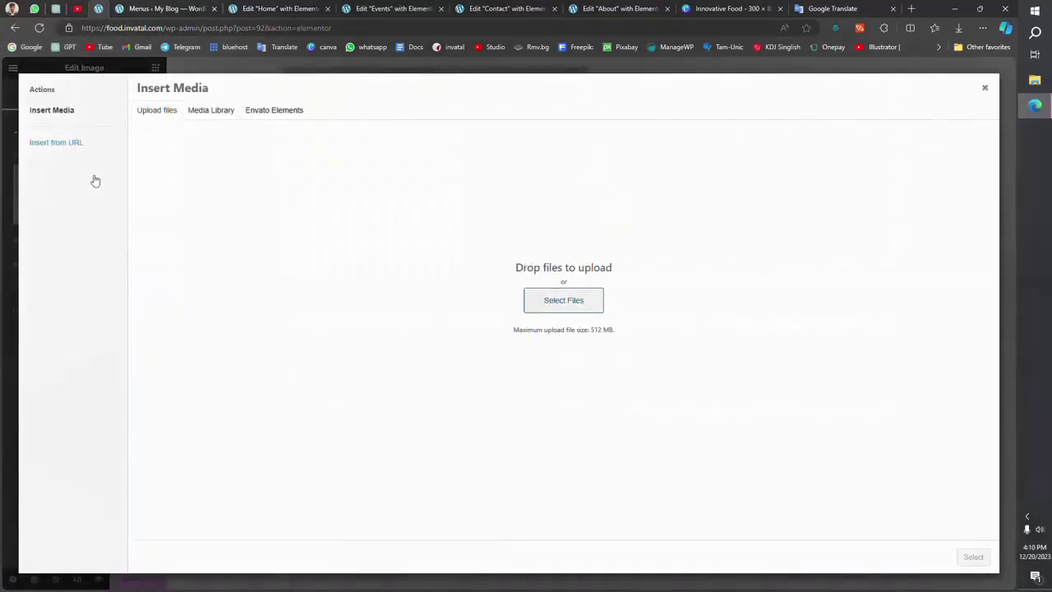
{"action": "left_click", "coordinate": [955, 29]}
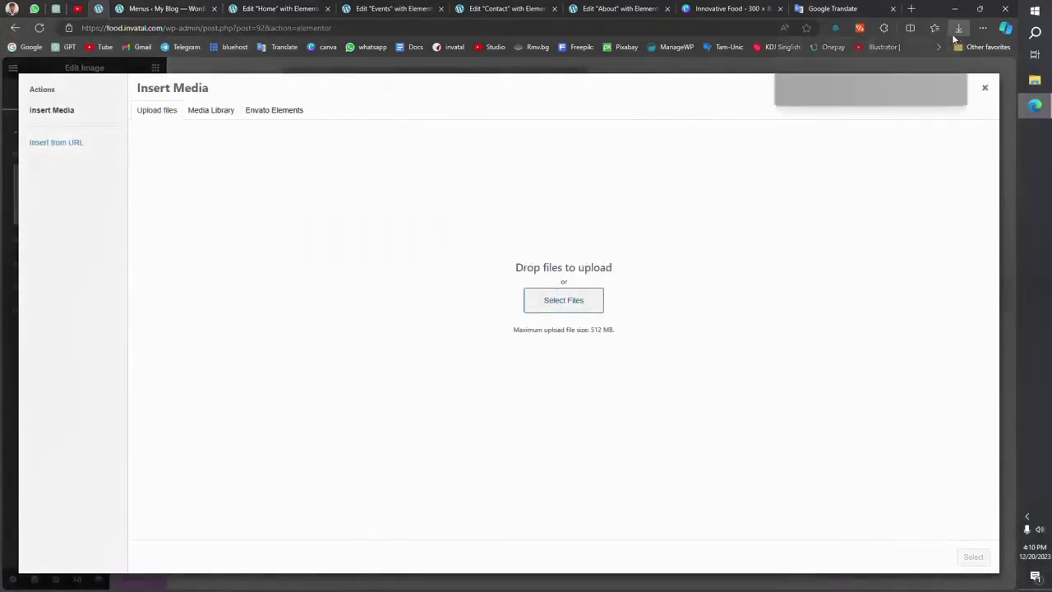
{"action": "left_click_drag", "start_coordinate": [810, 71], "coordinate": [528, 132]}
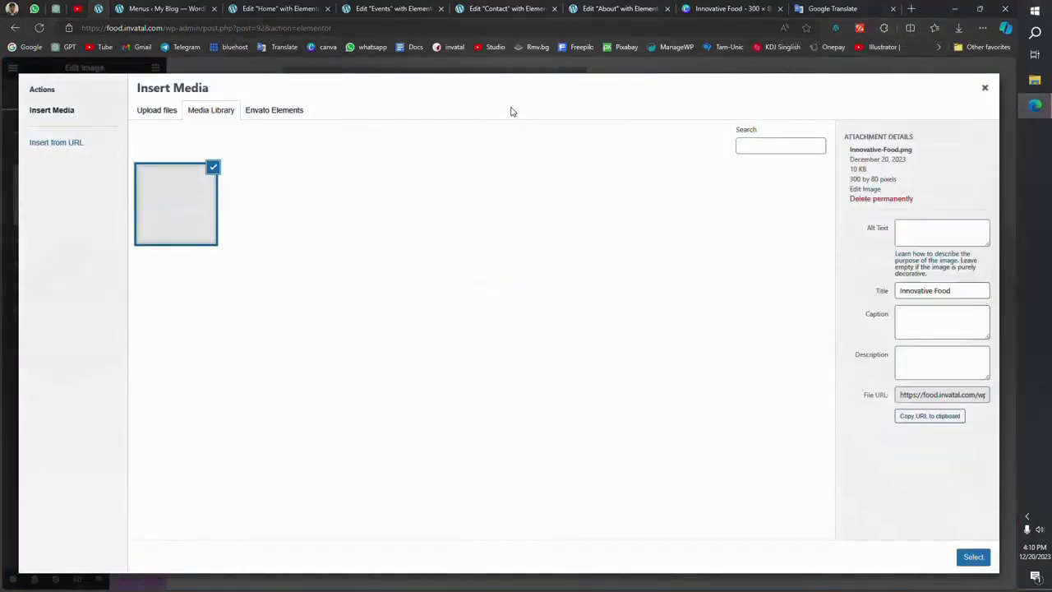
{"action": "left_click", "coordinate": [973, 557]}
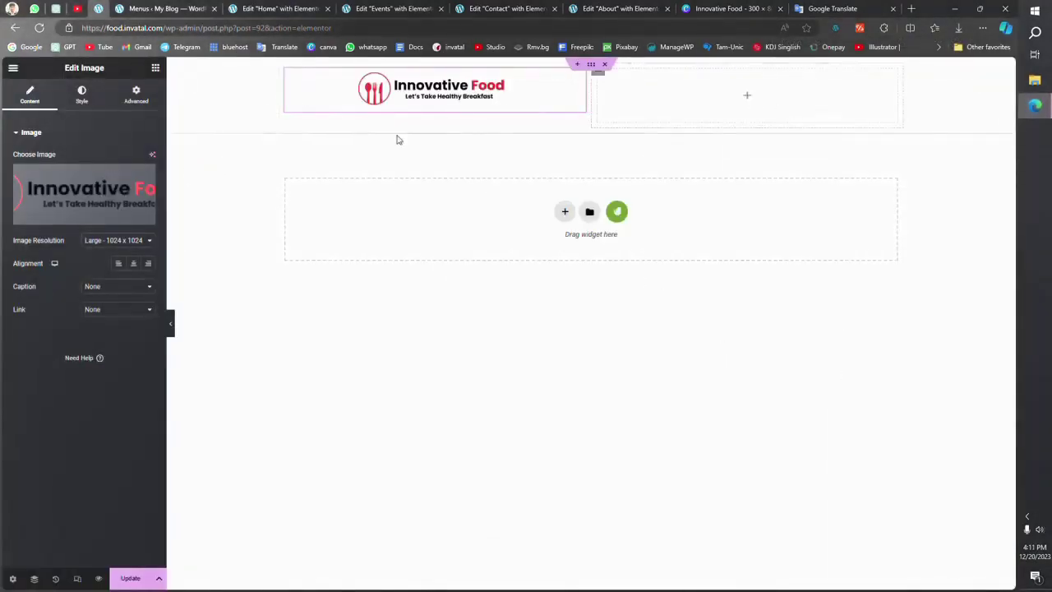
Step: Add a Navigation Menu widget to the header's second column, trying the Button style for the last menu item before restoring Default
{"action": "left_click", "coordinate": [155, 69]}
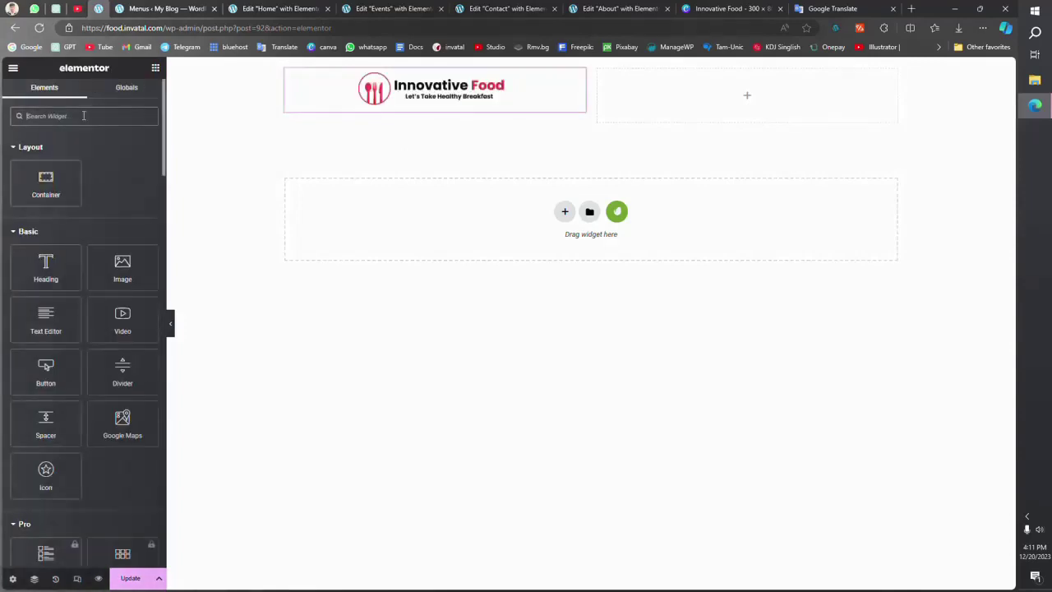
{"action": "left_click", "coordinate": [125, 115]}
{"action": "type", "text": "menu"}
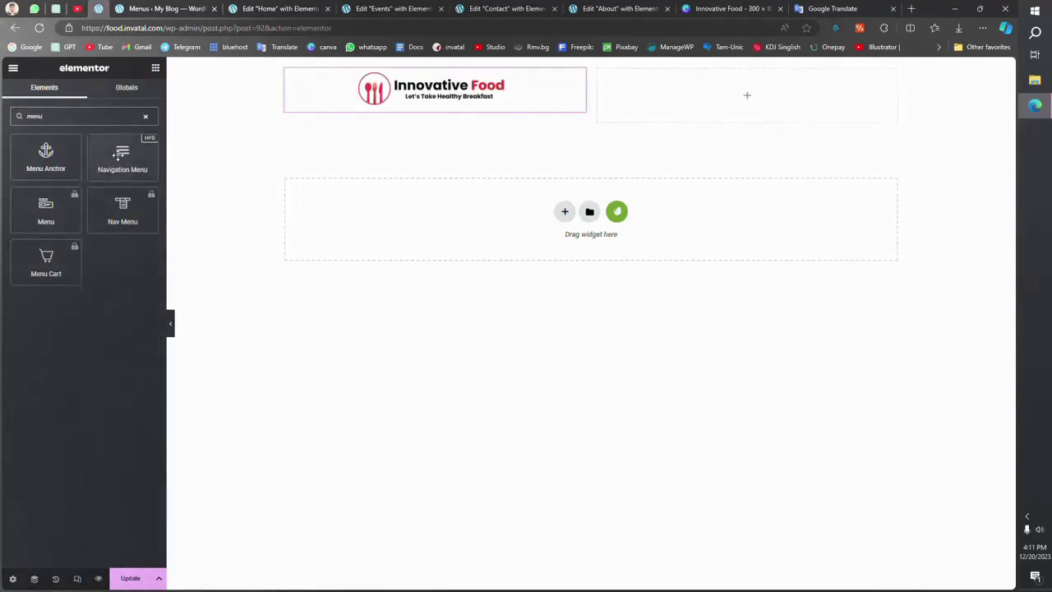
{"action": "left_click_drag", "start_coordinate": [122, 155], "coordinate": [654, 94]}
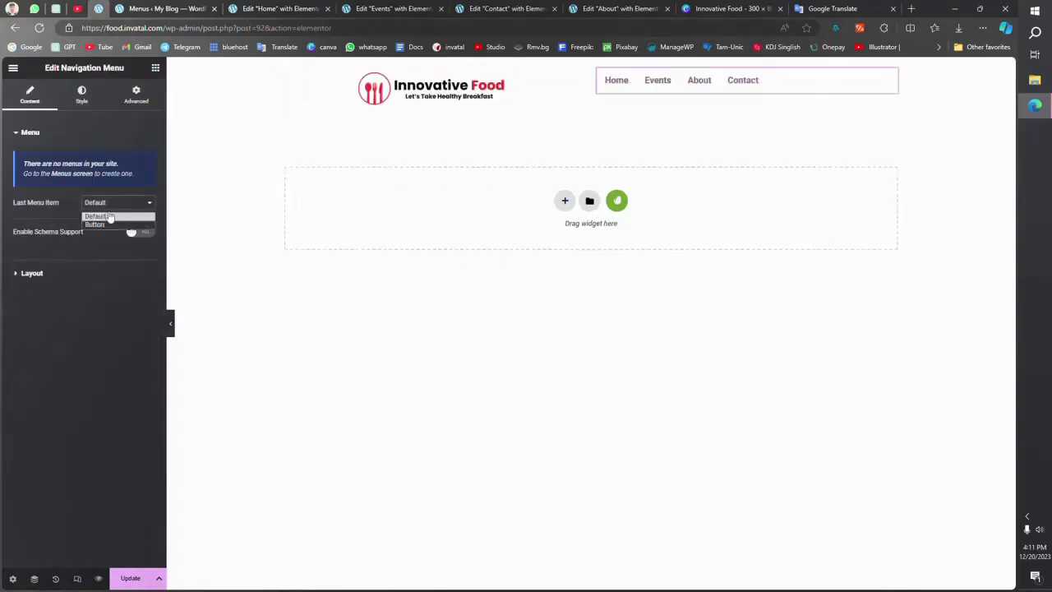
{"action": "left_click", "coordinate": [107, 202]}
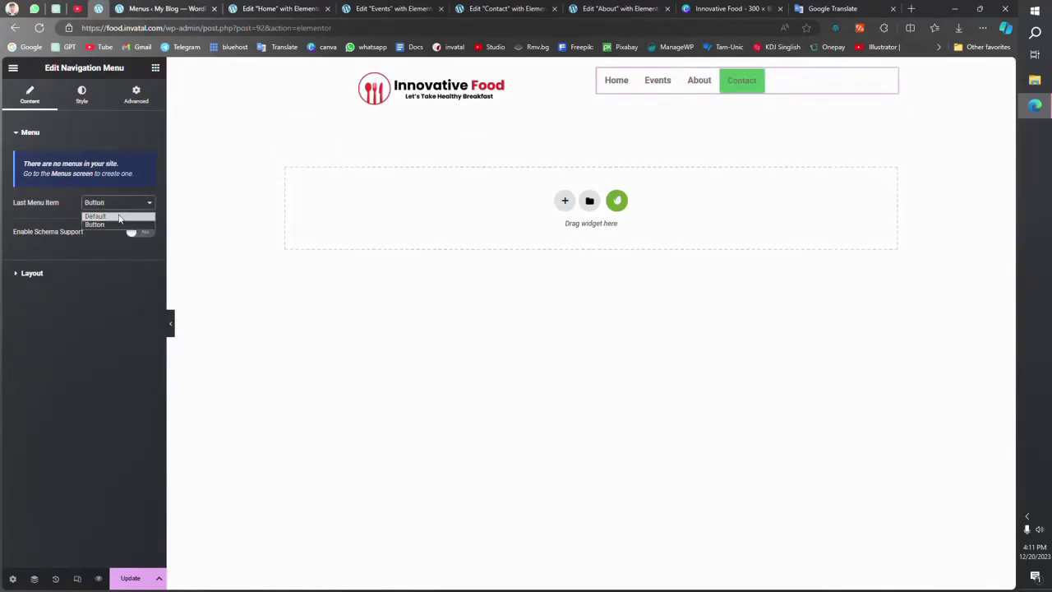
{"action": "left_click", "coordinate": [94, 214]}
Step: Align the header's navigation menu to the right and the logo image to the left
{"action": "left_click", "coordinate": [102, 273]}
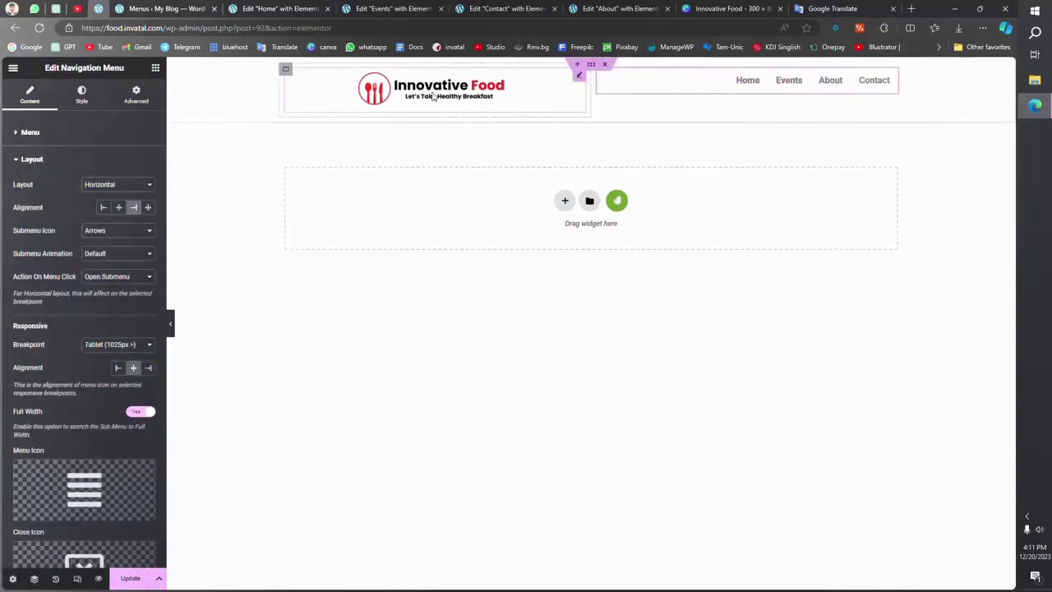
{"action": "left_click", "coordinate": [505, 69]}
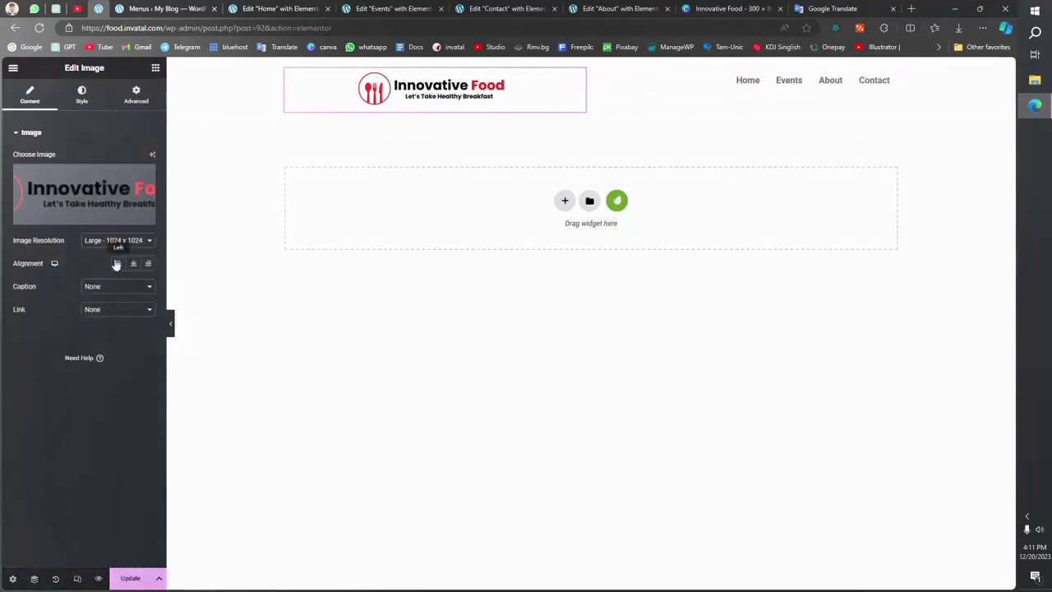
{"action": "left_click", "coordinate": [82, 95]}
Step: Adjust the header navigation menu's hover and active text colours, and preview the header without the editing panel
{"action": "left_click", "coordinate": [789, 80]}
{"action": "left_click", "coordinate": [84, 349]}
{"action": "left_click", "coordinate": [134, 373]}
{"action": "left_click", "coordinate": [148, 373]}
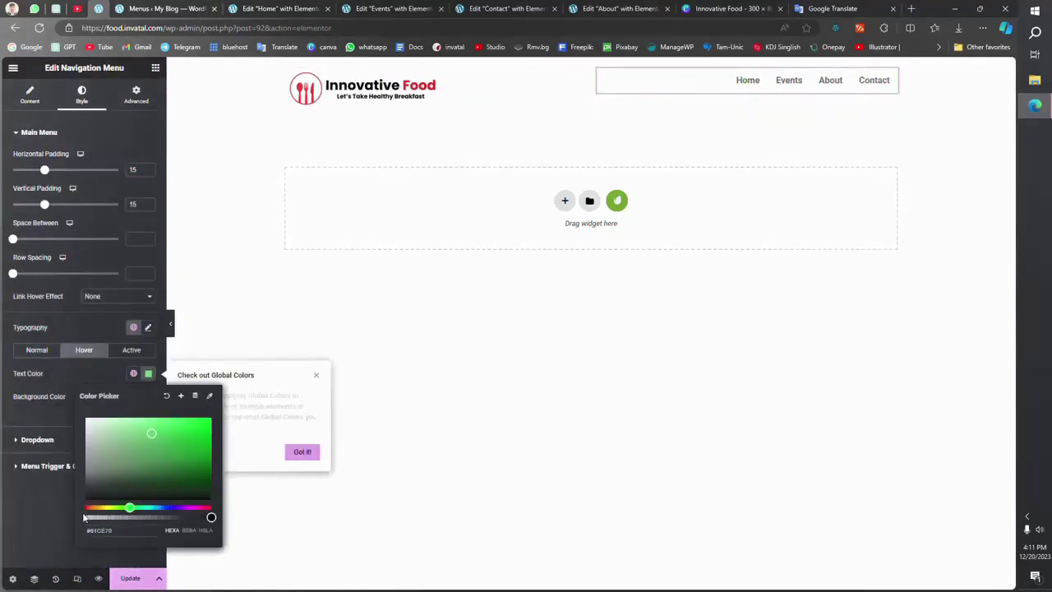
{"action": "left_click", "coordinate": [132, 349]}
{"action": "left_click", "coordinate": [99, 579]}
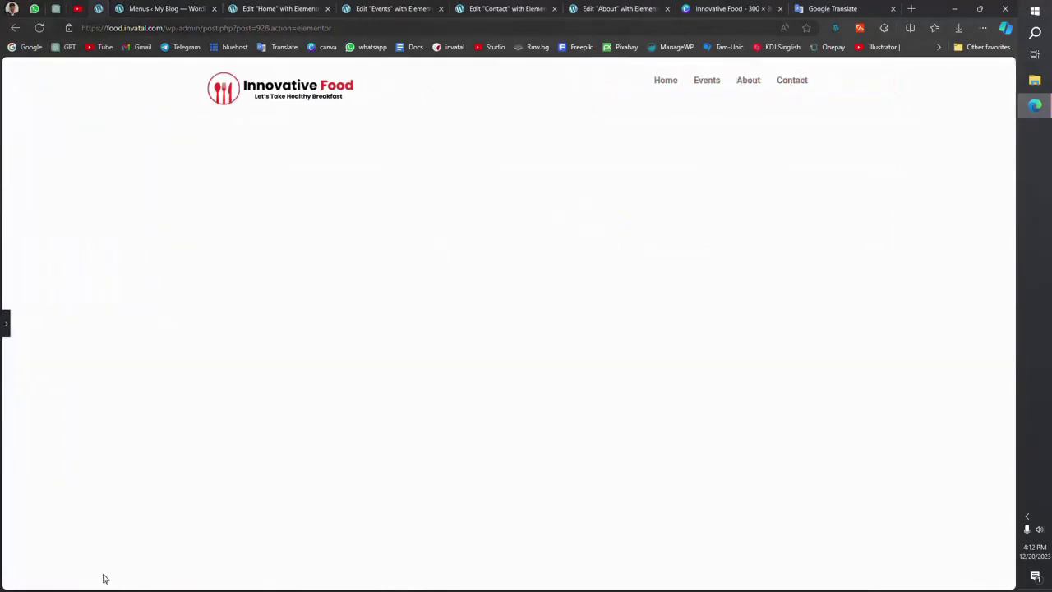
{"action": "left_click", "coordinate": [6, 326]}
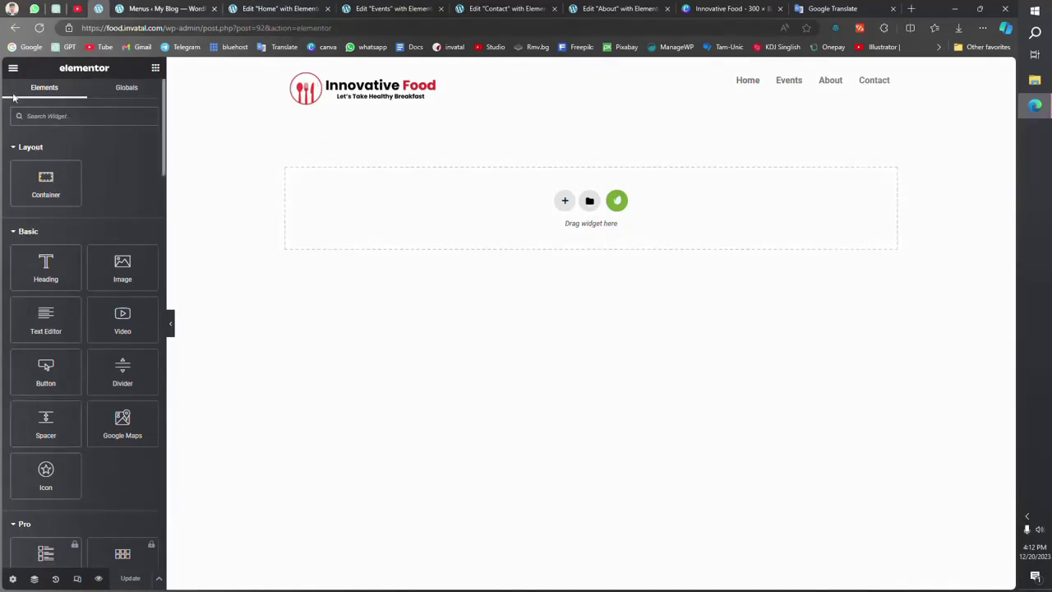
Step: Create a new Elementor Header & Footer Builder template titled Footer with the template type Footer
{"action": "key", "text": "alt+Left"}
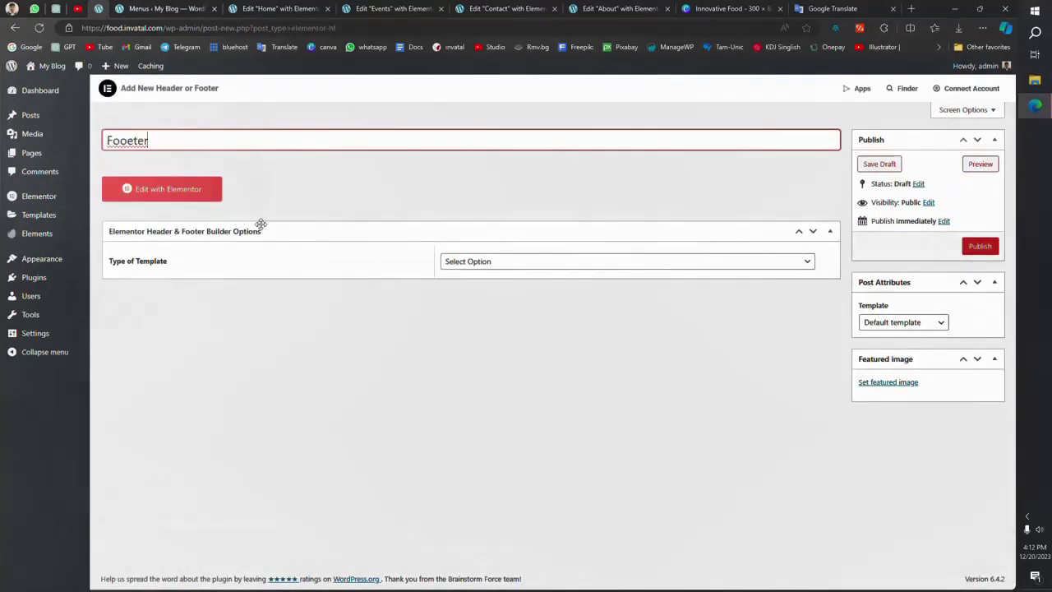
{"action": "right_click", "coordinate": [123, 142]}
{"action": "left_click", "coordinate": [136, 189]}
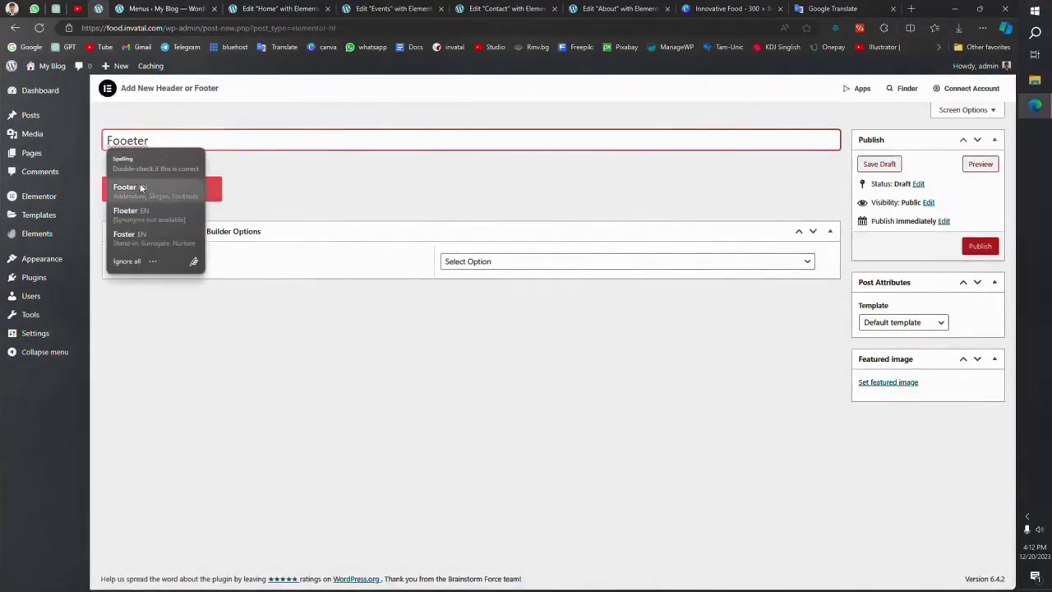
{"action": "left_click", "coordinate": [493, 262]}
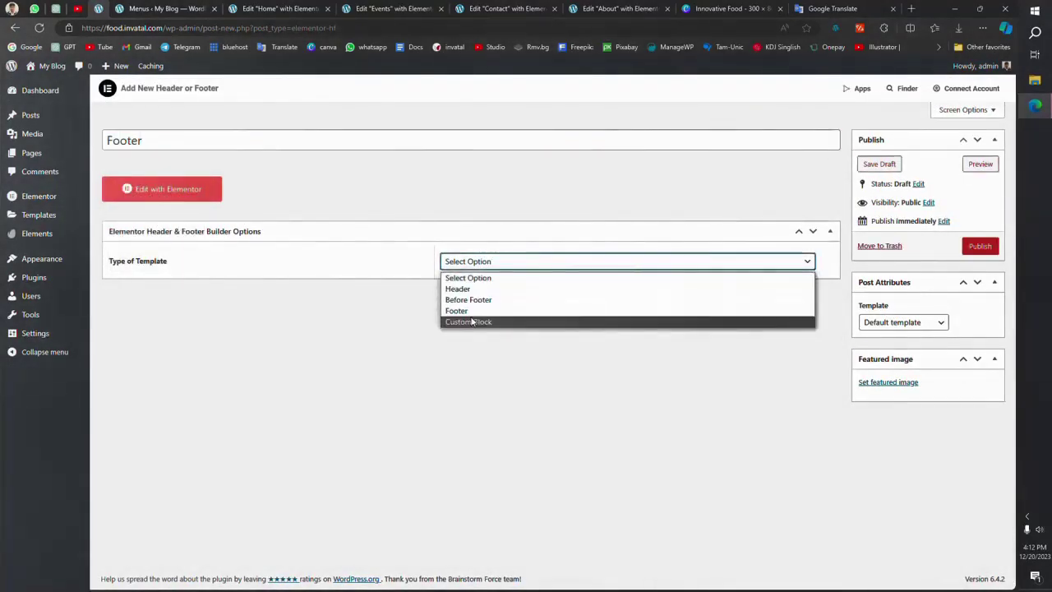
{"action": "left_click", "coordinate": [468, 312]}
Step: Publish the Footer template for Entire Website and the user role All, and open it for editing with Elementor
{"action": "left_click", "coordinate": [469, 301]}
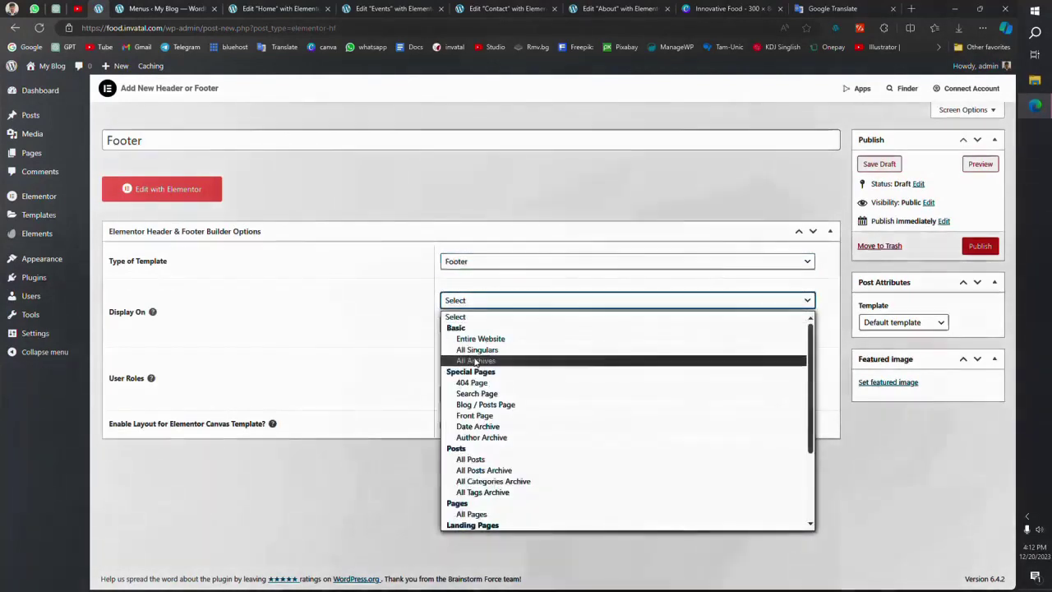
{"action": "left_click", "coordinate": [473, 337]}
{"action": "left_click", "coordinate": [475, 372]}
{"action": "left_click", "coordinate": [477, 406]}
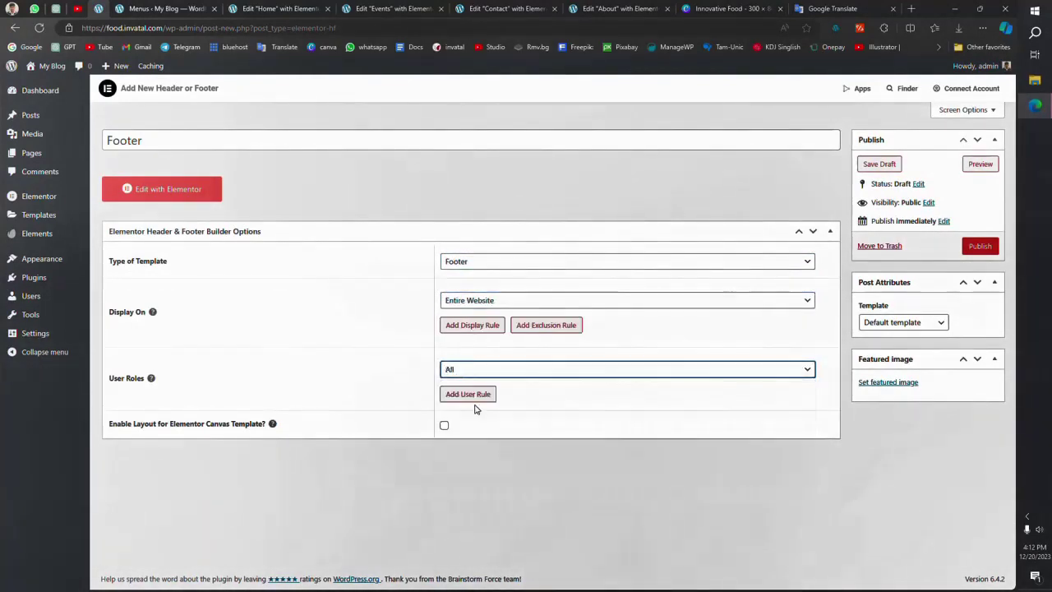
{"action": "left_click", "coordinate": [980, 246]}
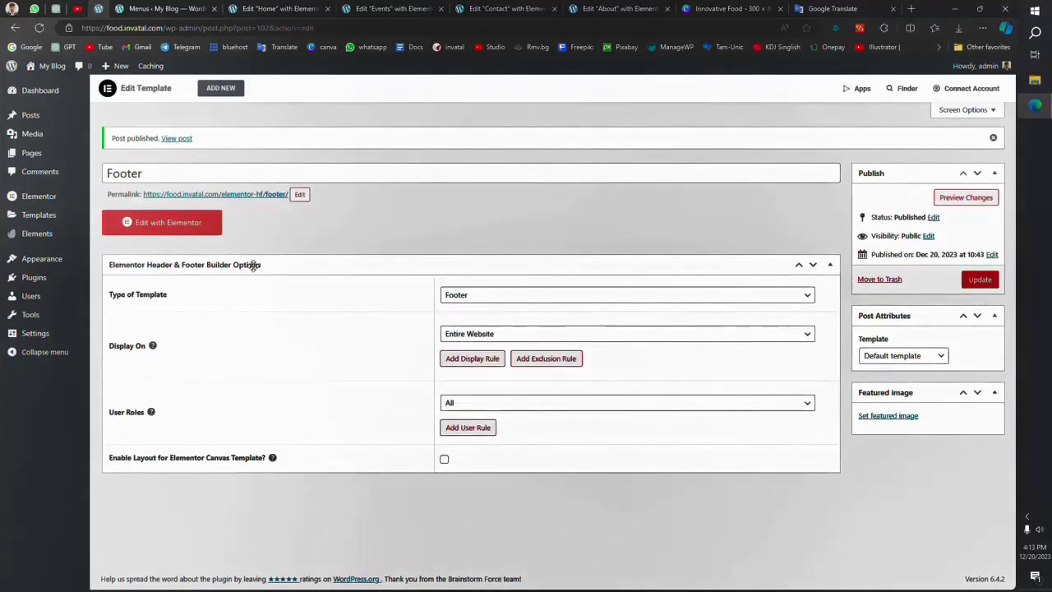
{"action": "left_click", "coordinate": [202, 233]}
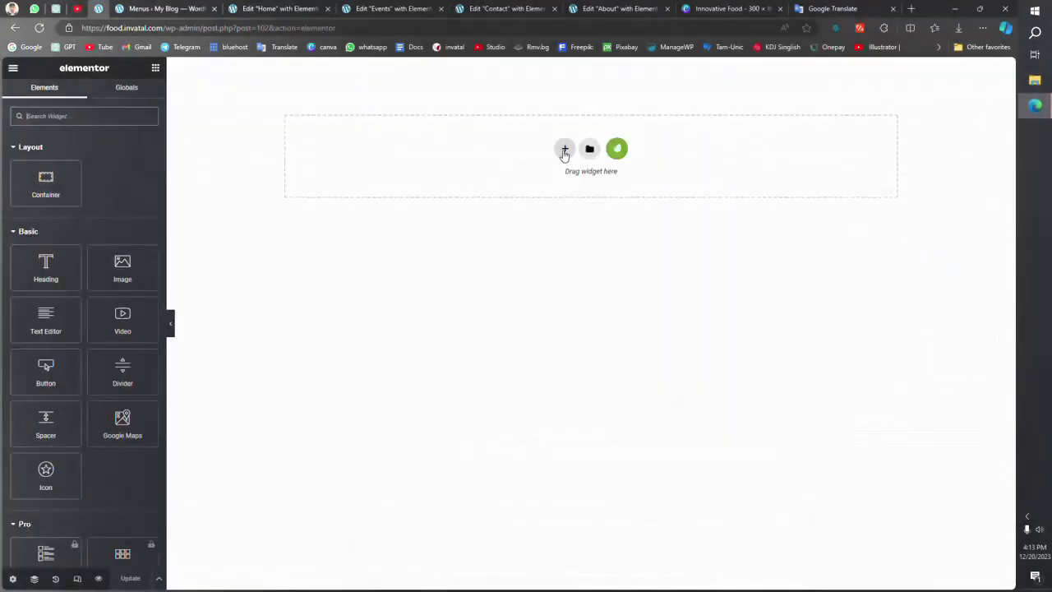
Step: Insert a container with two columns above a full-width row and fill it with Social Icons, Navigation Menu and Copyright widgets
{"action": "left_click", "coordinate": [564, 151]}
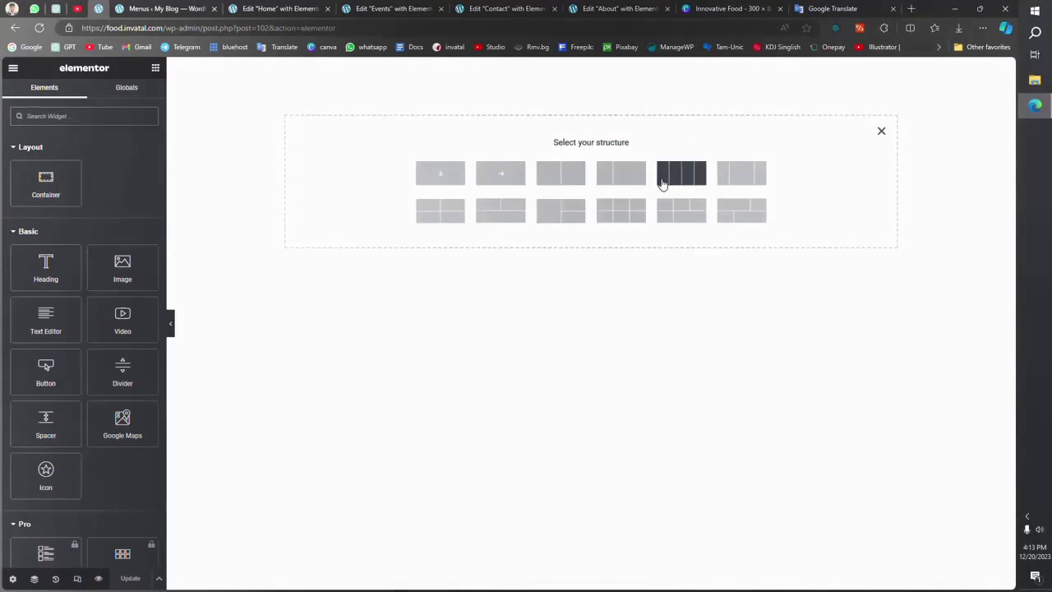
{"action": "left_click", "coordinate": [663, 184]}
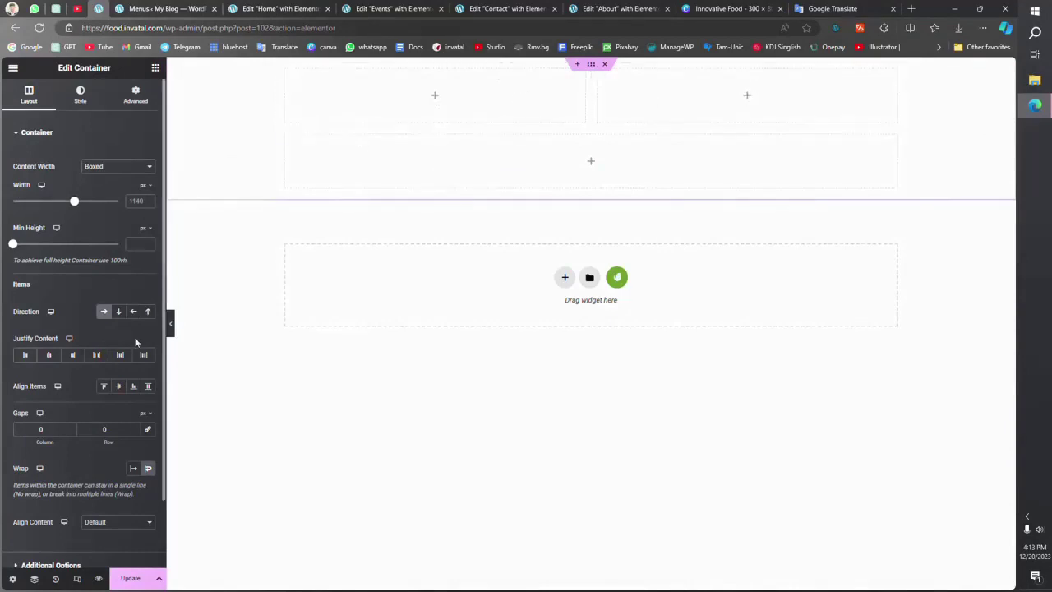
{"action": "left_click", "coordinate": [155, 68]}
{"action": "type", "text": "social"}
{"action": "left_click_drag", "start_coordinate": [45, 161], "coordinate": [403, 111]}
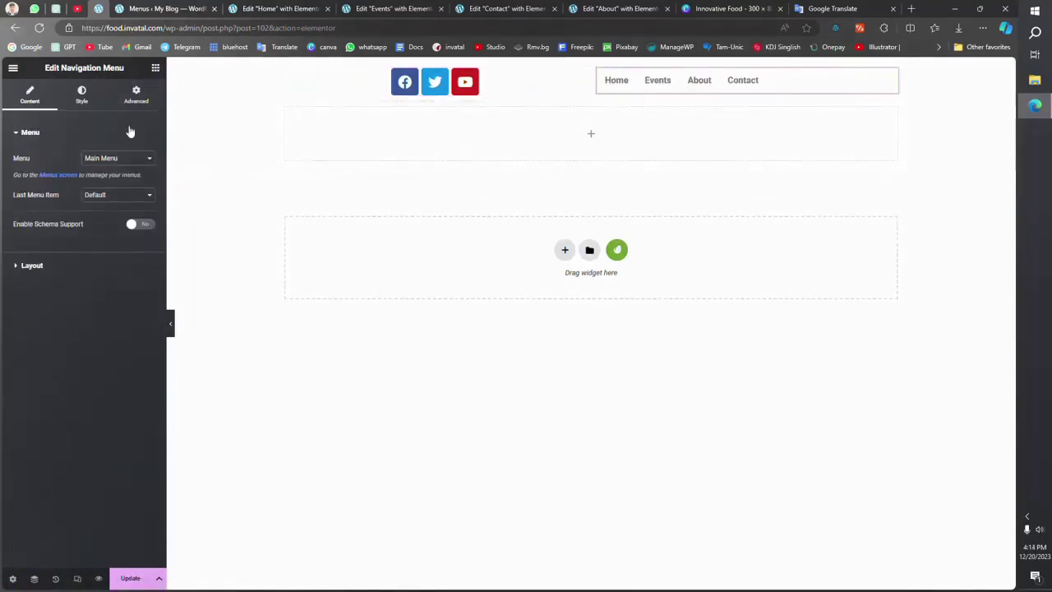
{"action": "left_click", "coordinate": [156, 68]}
{"action": "left_click_drag", "start_coordinate": [120, 156], "coordinate": [493, 119]}
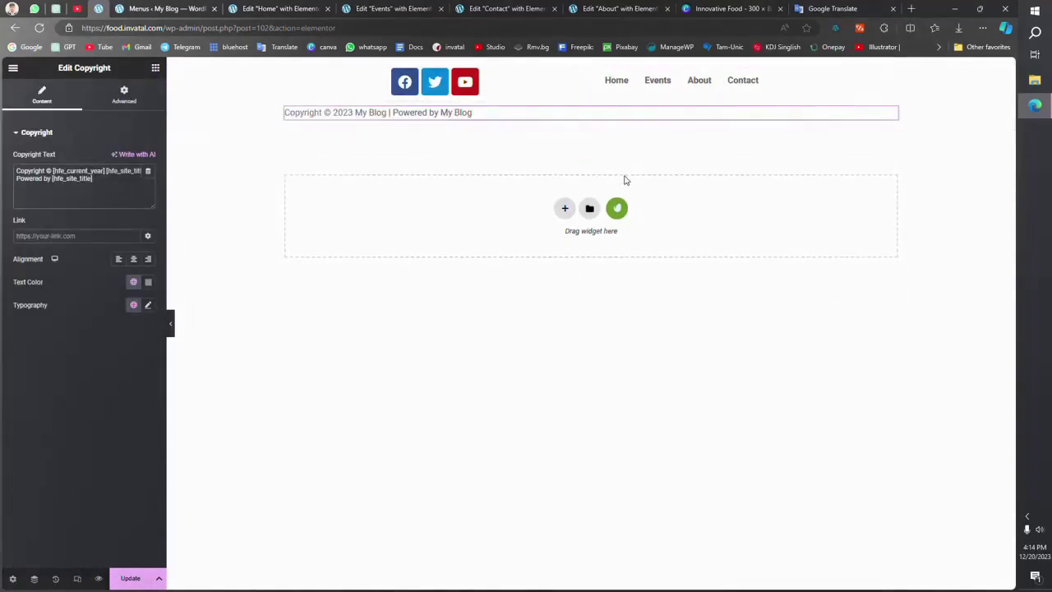
Step: Make the footer's social icons circular and left-aligned, and align its navigation menu to the right
{"action": "left_click", "coordinate": [510, 82]}
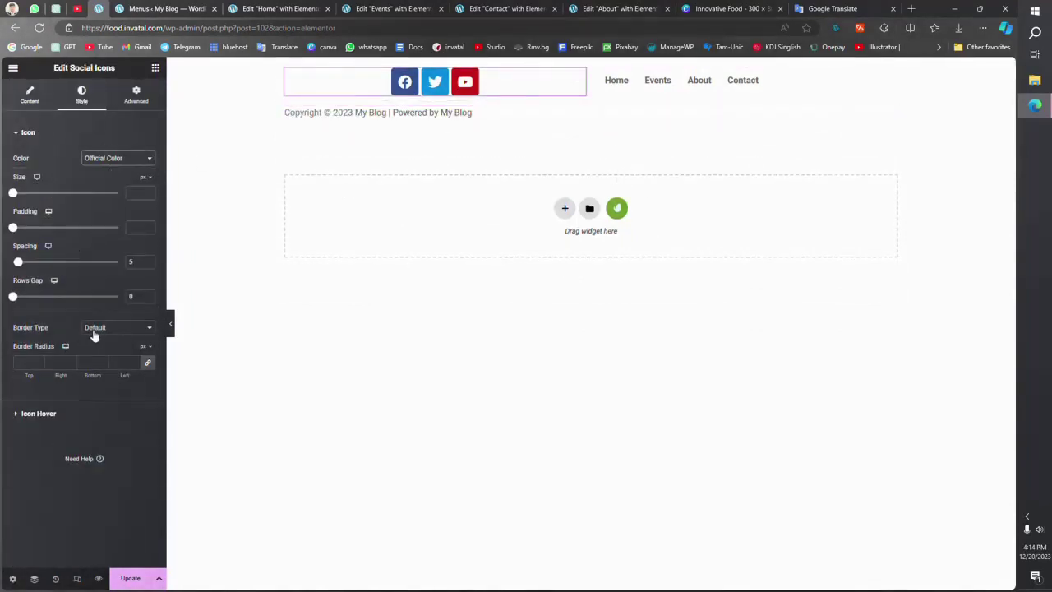
{"action": "left_click", "coordinate": [821, 80]}
{"action": "left_click", "coordinate": [82, 94]}
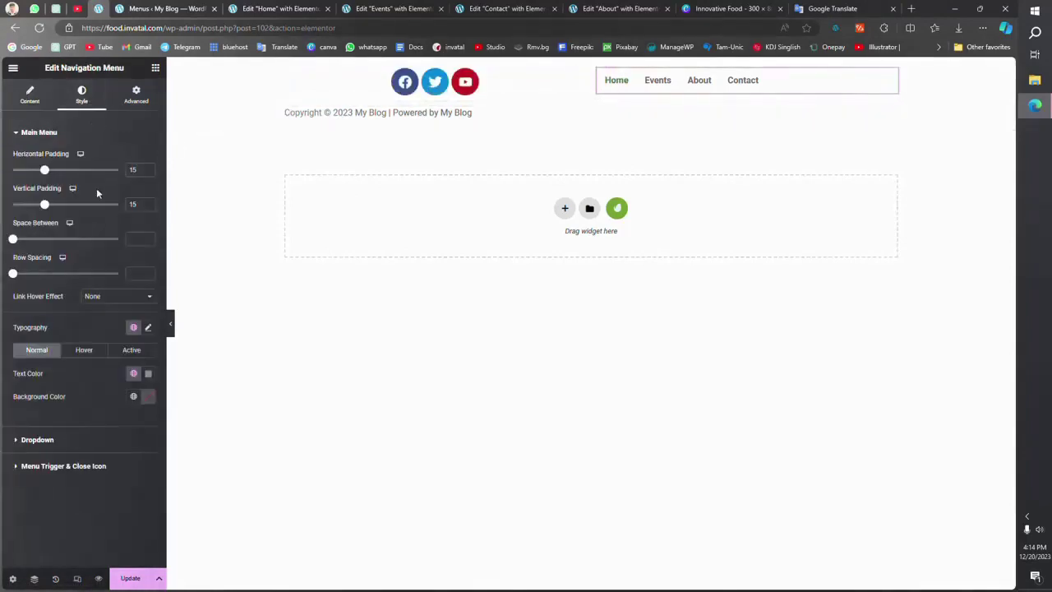
{"action": "left_click", "coordinate": [63, 533]}
{"action": "key", "text": "ctrl+z"}
{"action": "key", "text": "ctrl+z"}
{"action": "key", "text": "ctrl+z"}
{"action": "key", "text": "ctrl+z"}
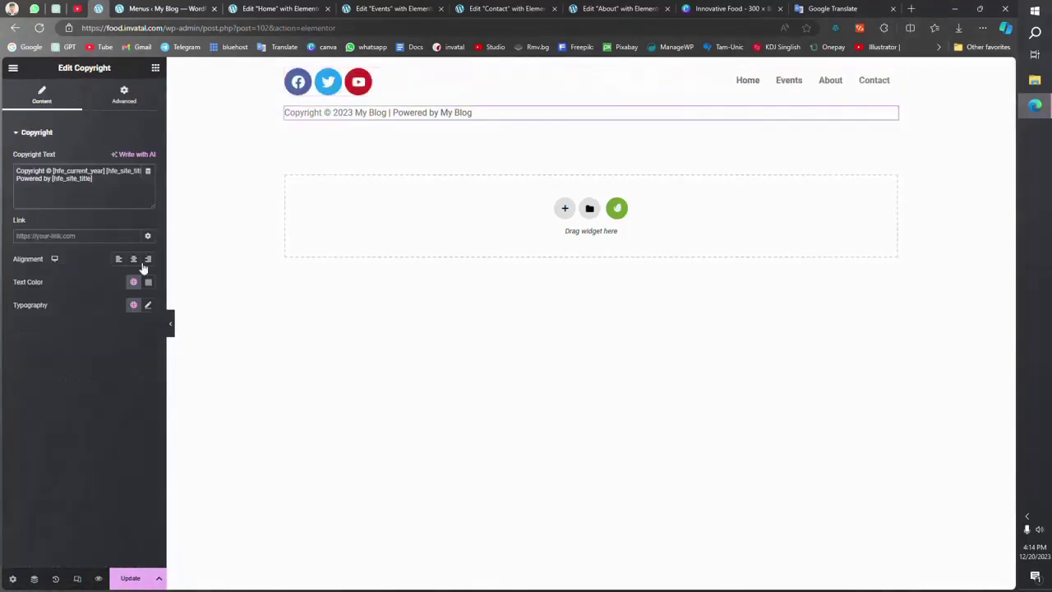
Step: Replace the site title and powered-by part of the footer's copyright text with "Invatal Food | all Rights Reserved" and center the text
{"action": "key", "text": "ctrl+shift+Left"}
{"action": "key", "text": "ctrl+shift+Left"}
{"action": "key", "text": "ctrl+shift+Left"}
{"action": "key", "text": "ctrl+shift+Left"}
{"action": "key", "text": "ctrl+shift+Left"}
{"action": "key", "text": "BackSpace"}
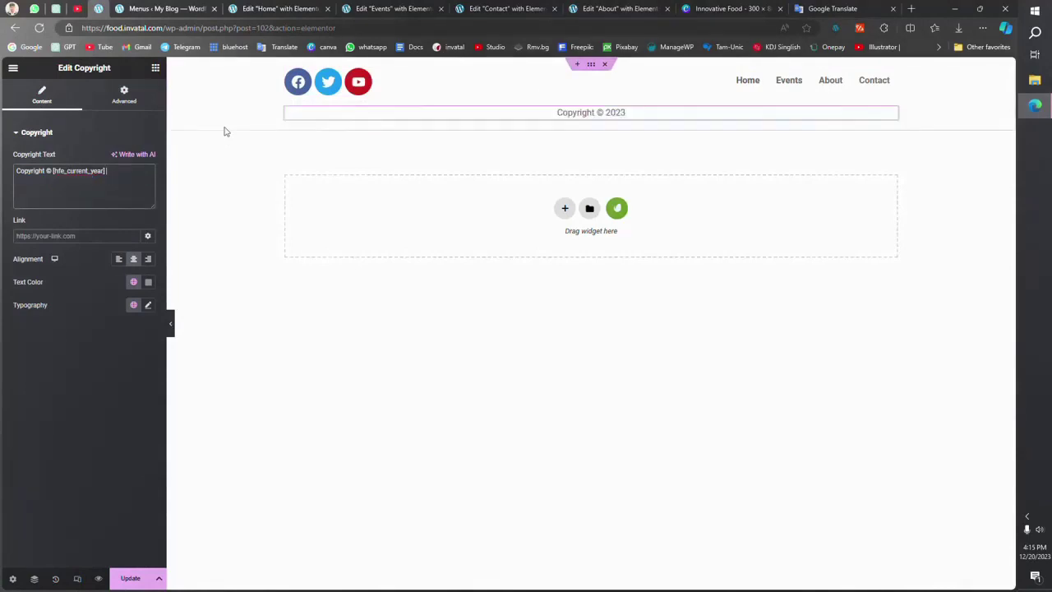
{"action": "type", "text": "Invatal Food | all Rights Reserved"}
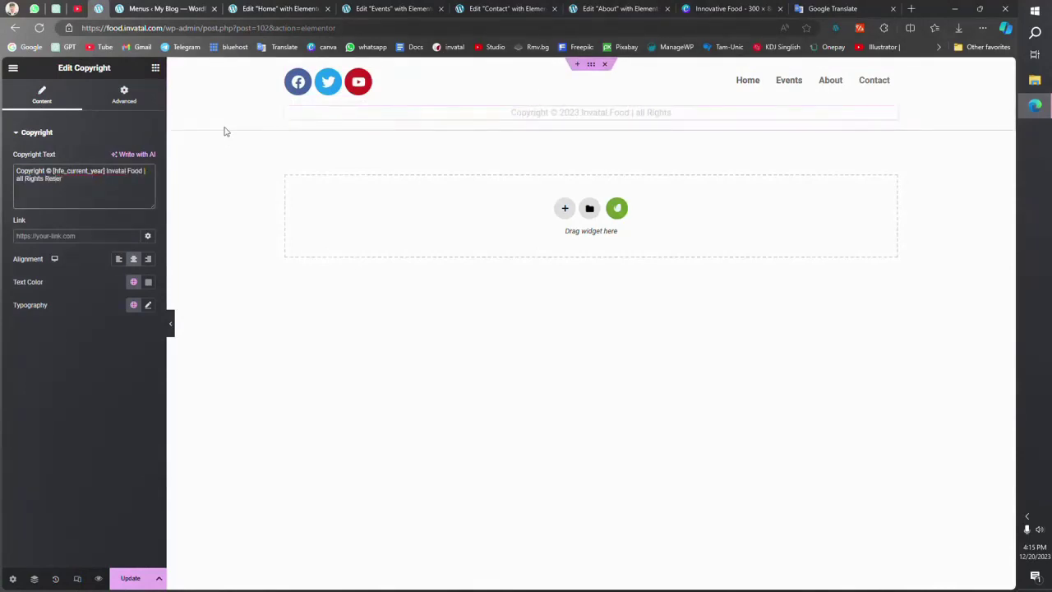
Step: Set the hover text color of the footer's navigation menu to red
{"action": "left_click", "coordinate": [653, 87]}
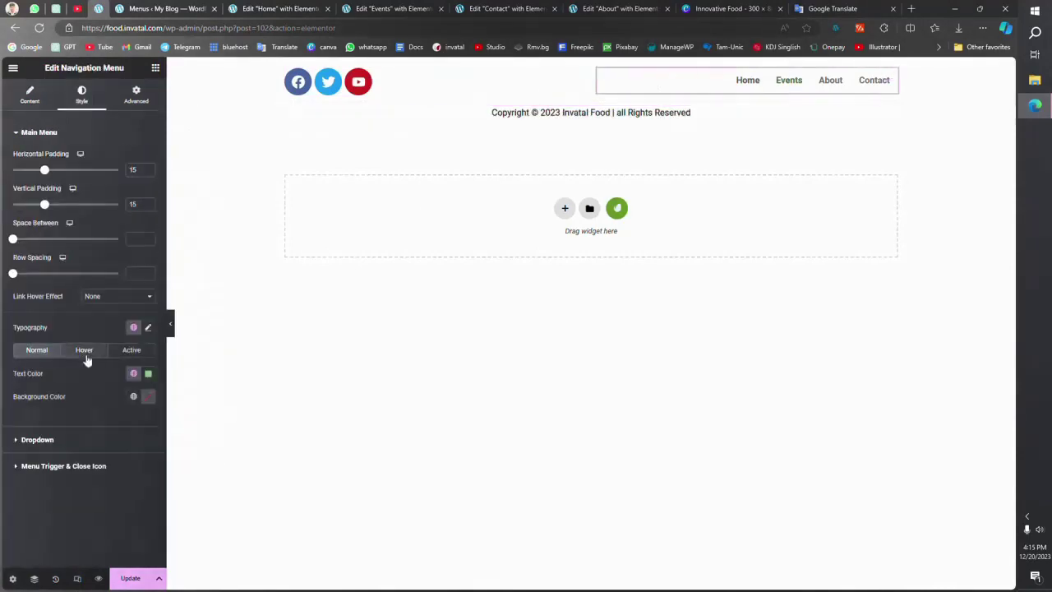
{"action": "left_click", "coordinate": [148, 373]}
{"action": "left_click", "coordinate": [403, 358]}
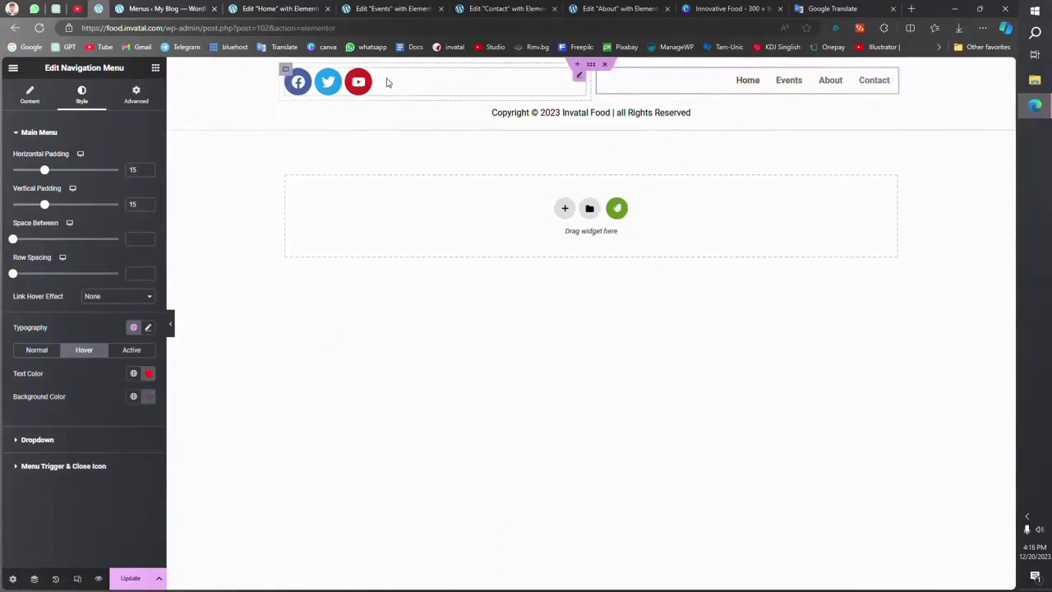
Step: Add a fourth item to the footer's social icons and give it the WhatsApp icon from the icon library
{"action": "left_click", "coordinate": [388, 82]}
{"action": "left_click", "coordinate": [77, 178]}
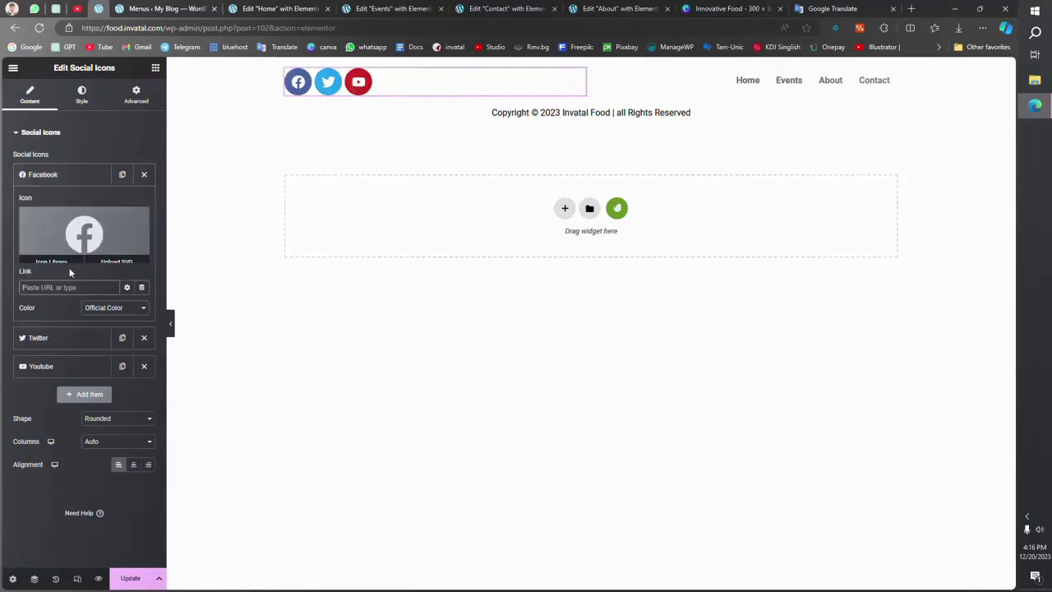
{"action": "mouse_move", "coordinate": [69, 218]}
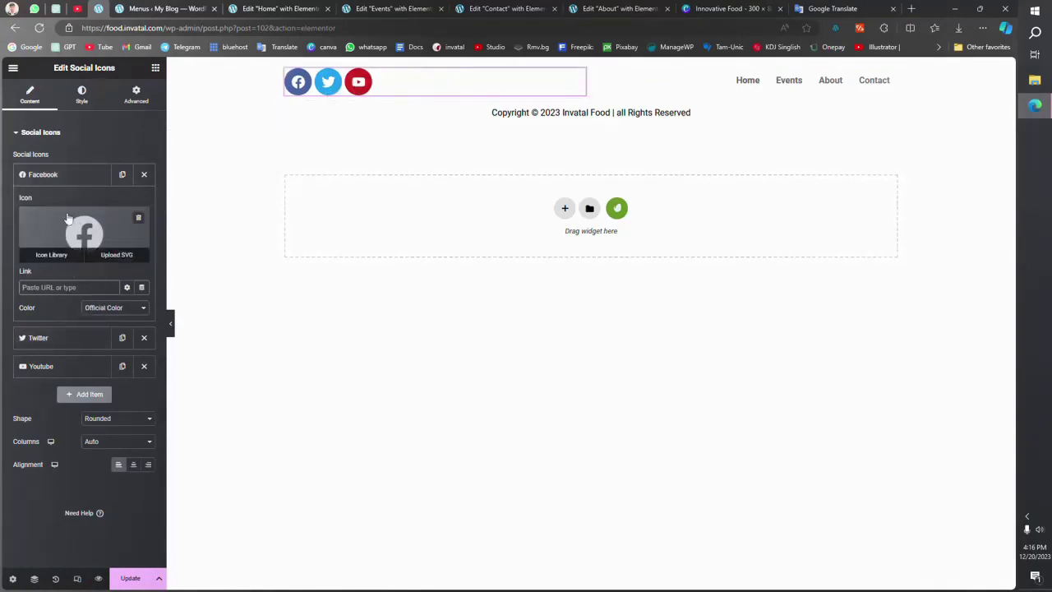
{"action": "left_click", "coordinate": [89, 394]}
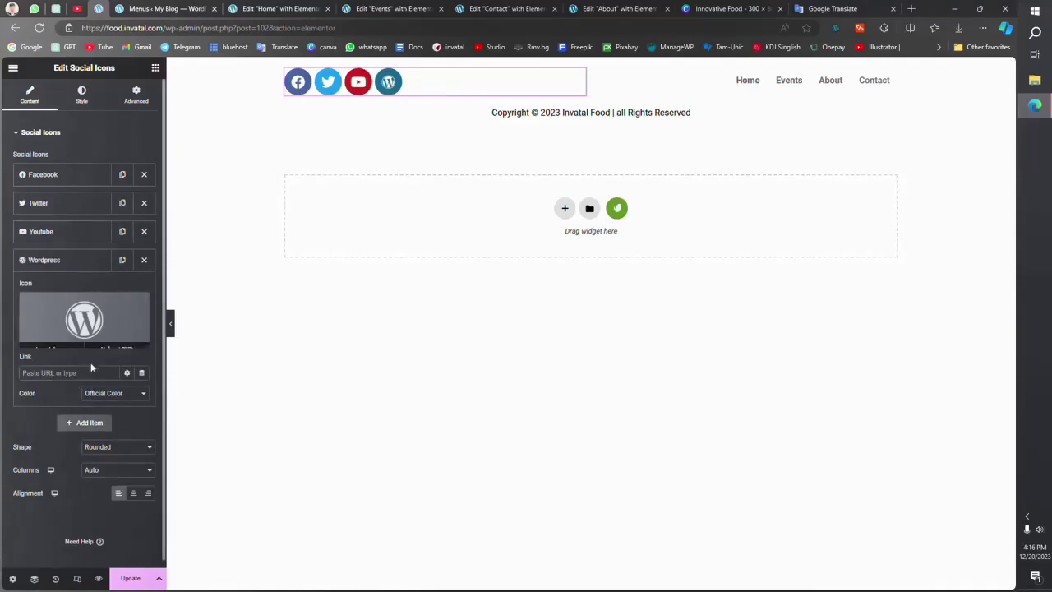
{"action": "left_click", "coordinate": [79, 312]}
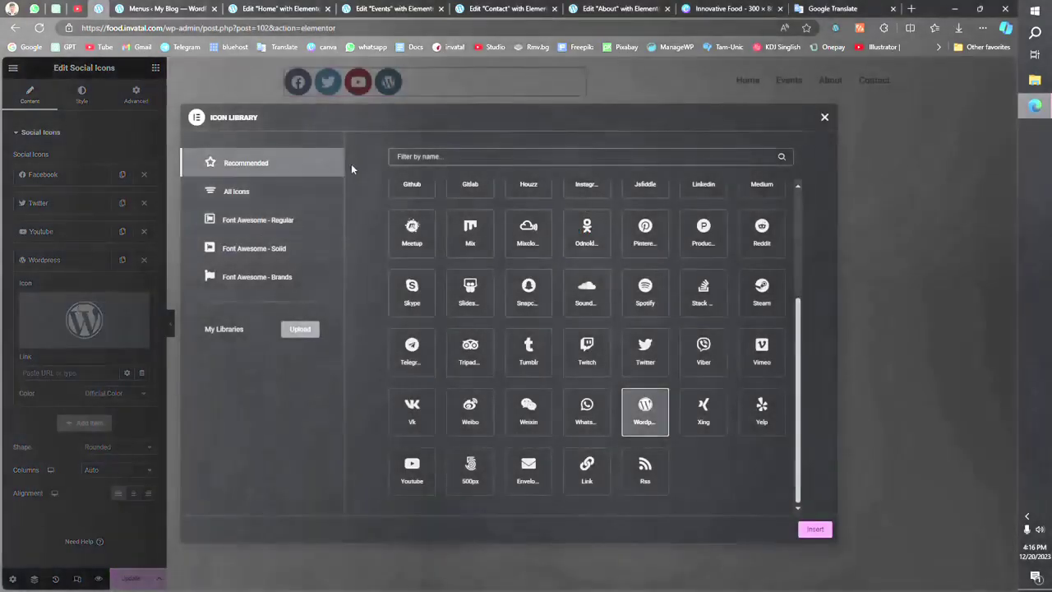
{"action": "left_click", "coordinate": [584, 413]}
{"action": "left_click", "coordinate": [805, 529]}
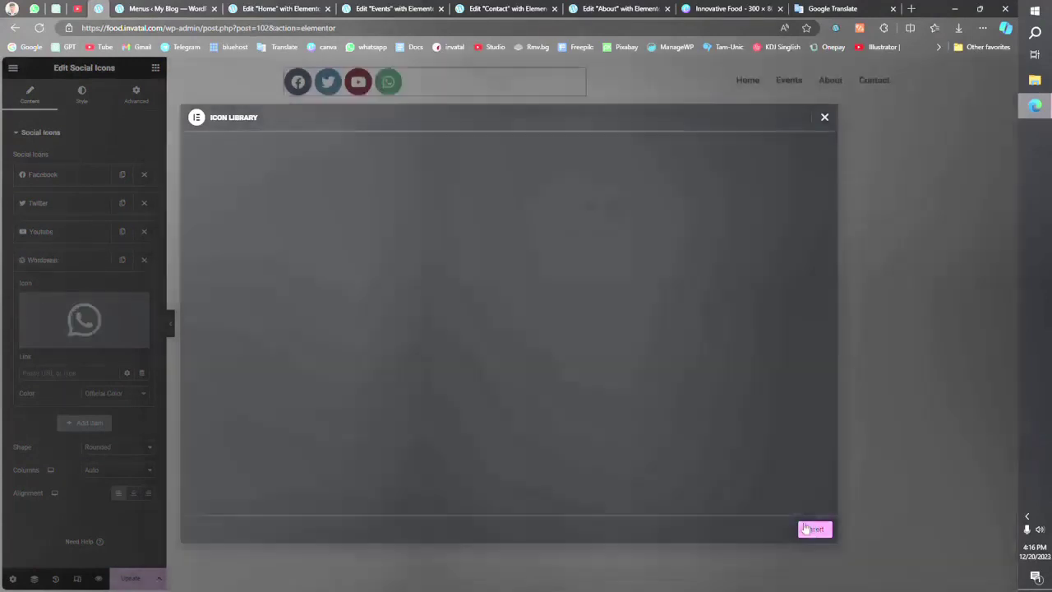
{"action": "left_click", "coordinate": [71, 259]}
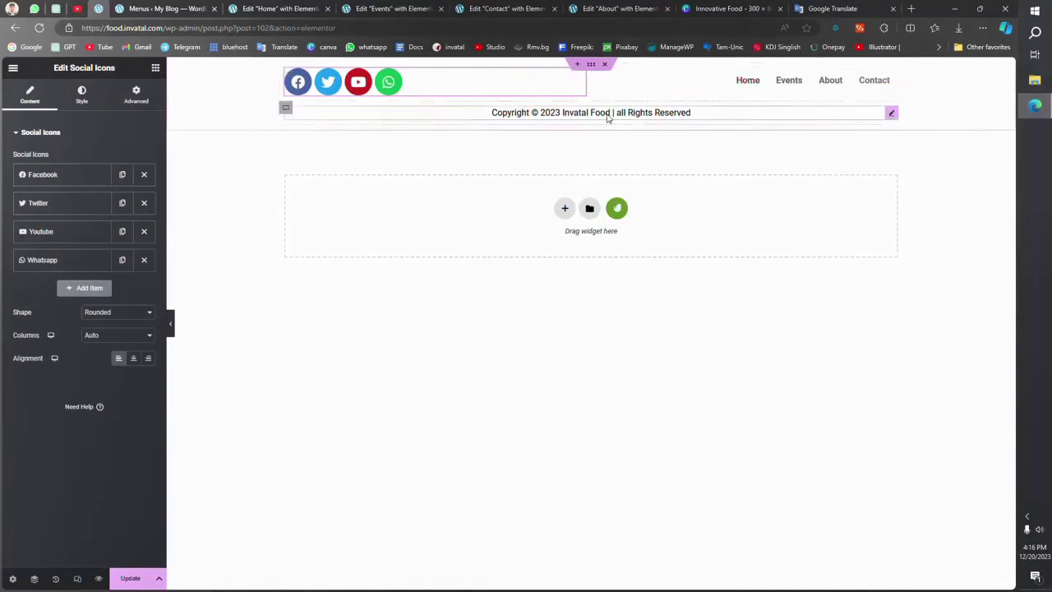
Step: Update the Footer template, leave the Elementor editor and open the live site
{"action": "left_click", "coordinate": [132, 578]}
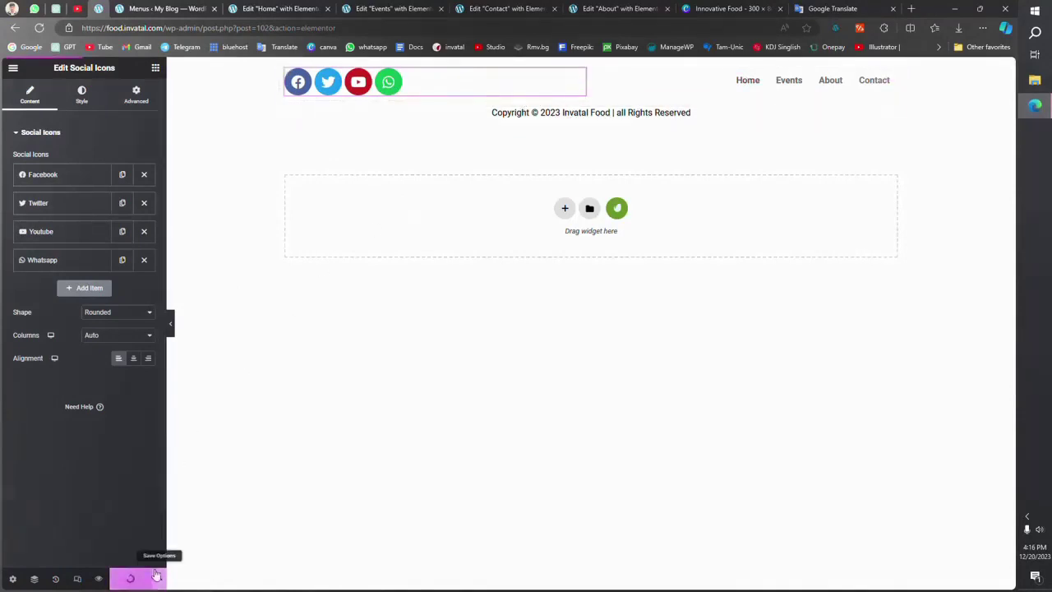
{"action": "left_click", "coordinate": [15, 27]}
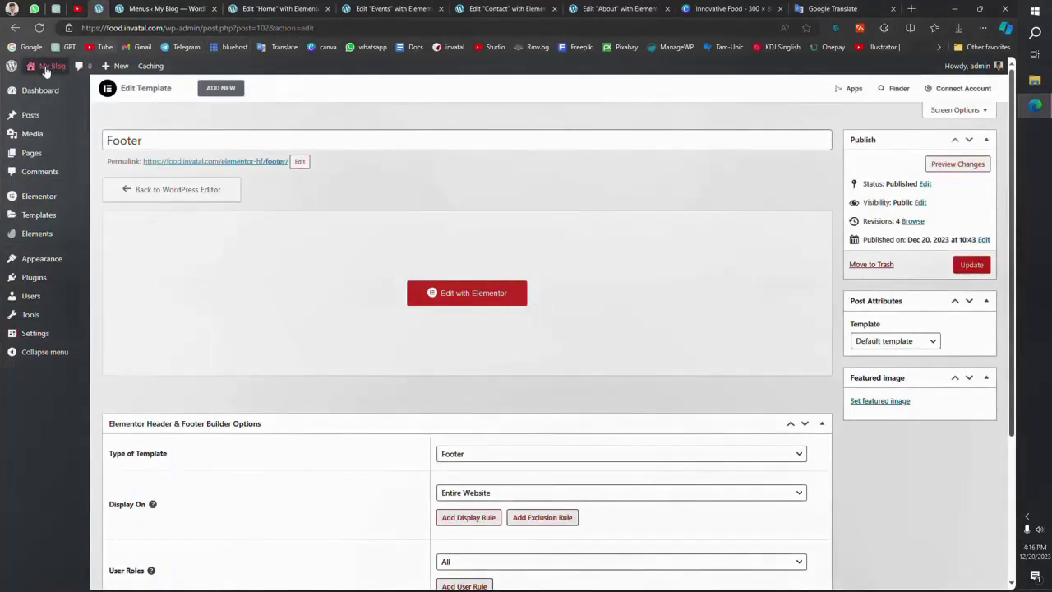
{"action": "mouse_move", "coordinate": [46, 71]}
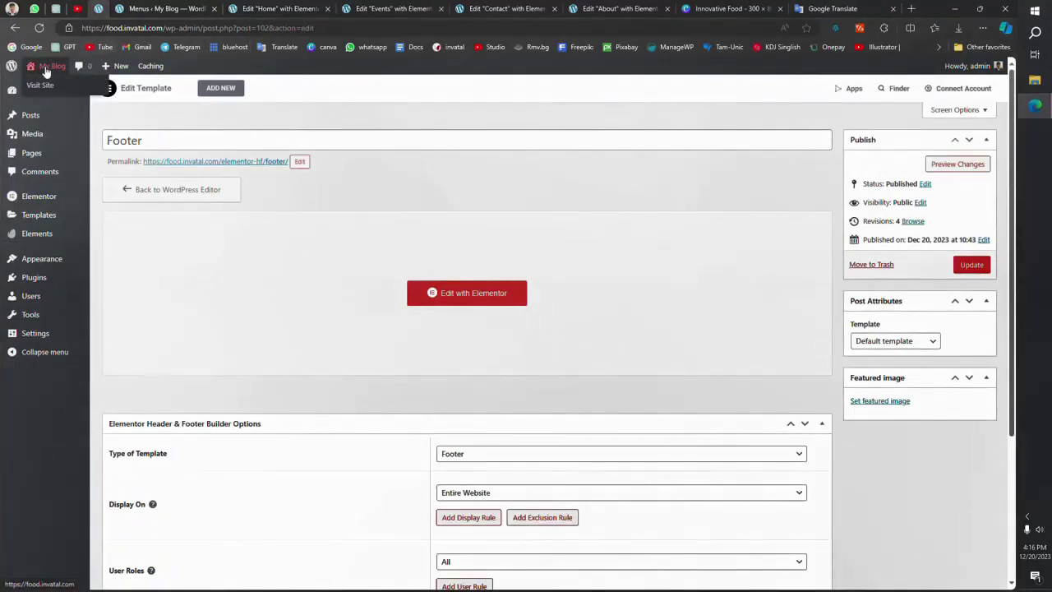
{"action": "left_click", "coordinate": [46, 72]}
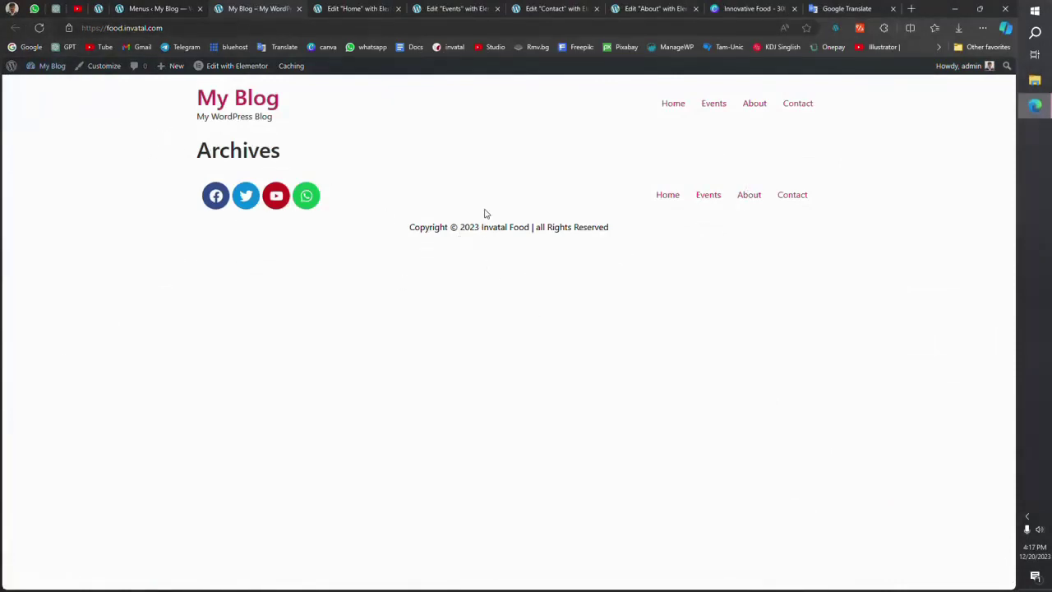
Step: In the WordPress Reading settings, make the homepage display a static page and choose Home as the homepage
{"action": "left_click", "coordinate": [140, 7]}
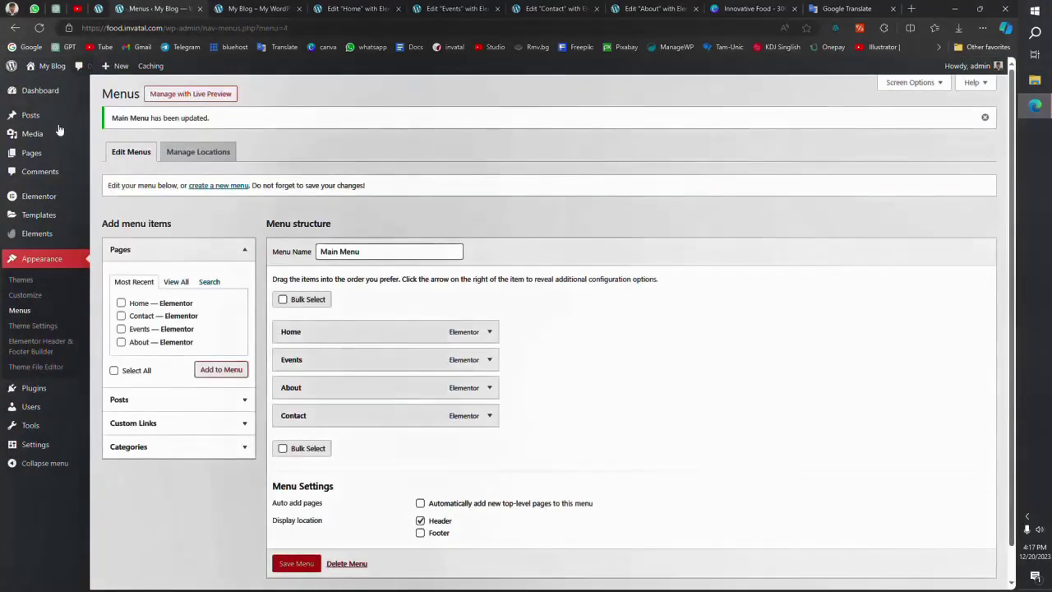
{"action": "mouse_move", "coordinate": [51, 451]}
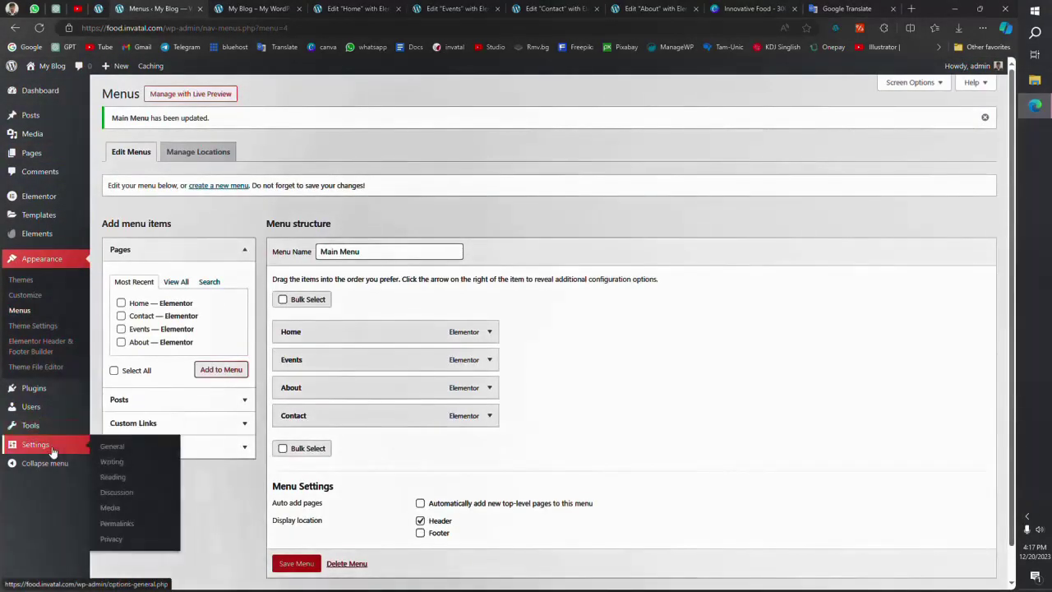
{"action": "left_click", "coordinate": [135, 477]}
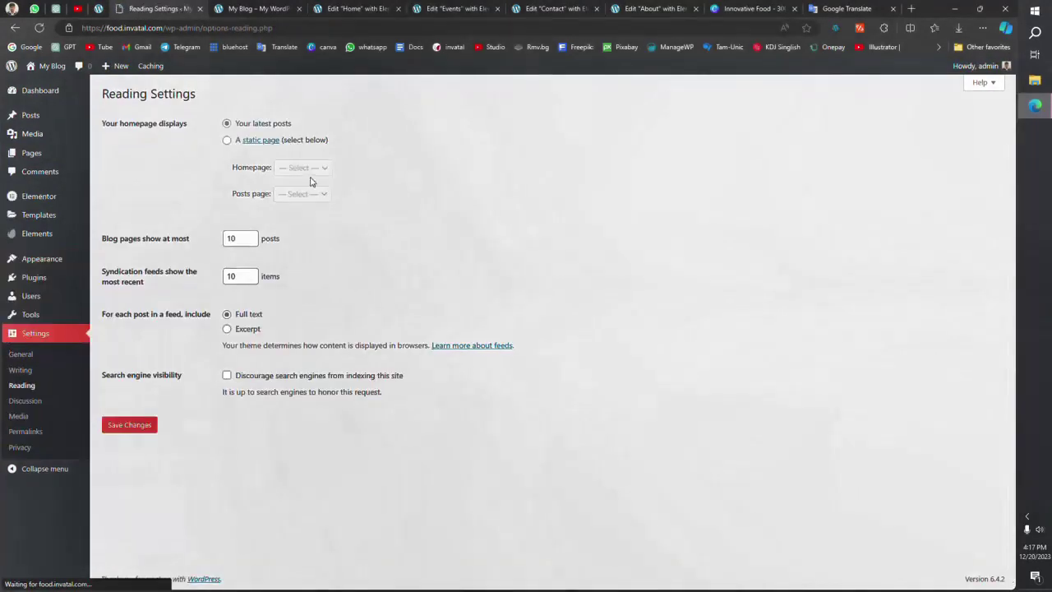
{"action": "left_click", "coordinate": [226, 140]}
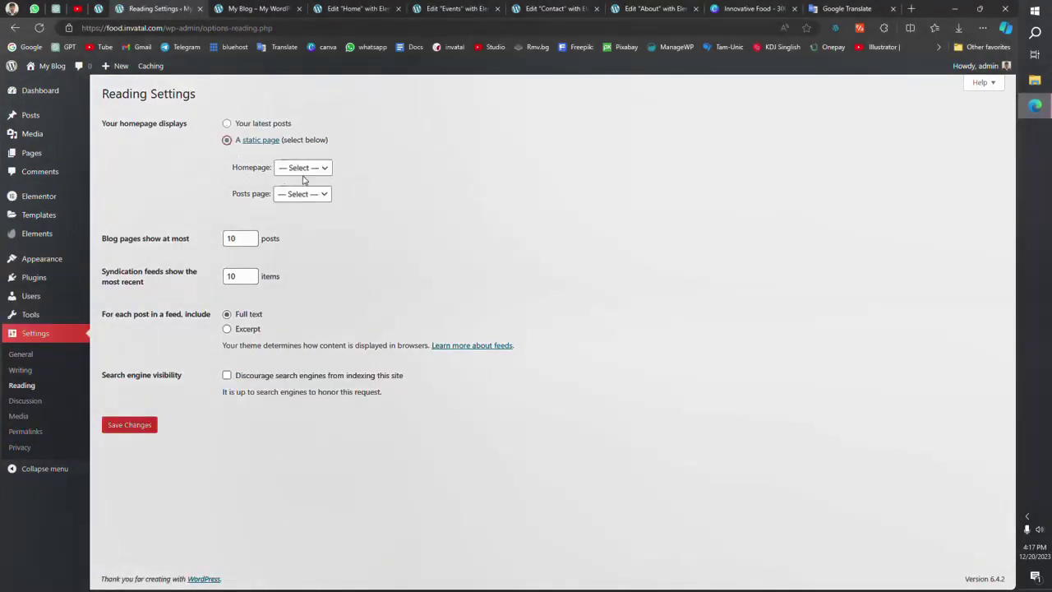
{"action": "left_click", "coordinate": [302, 168]}
{"action": "left_click", "coordinate": [304, 231]}
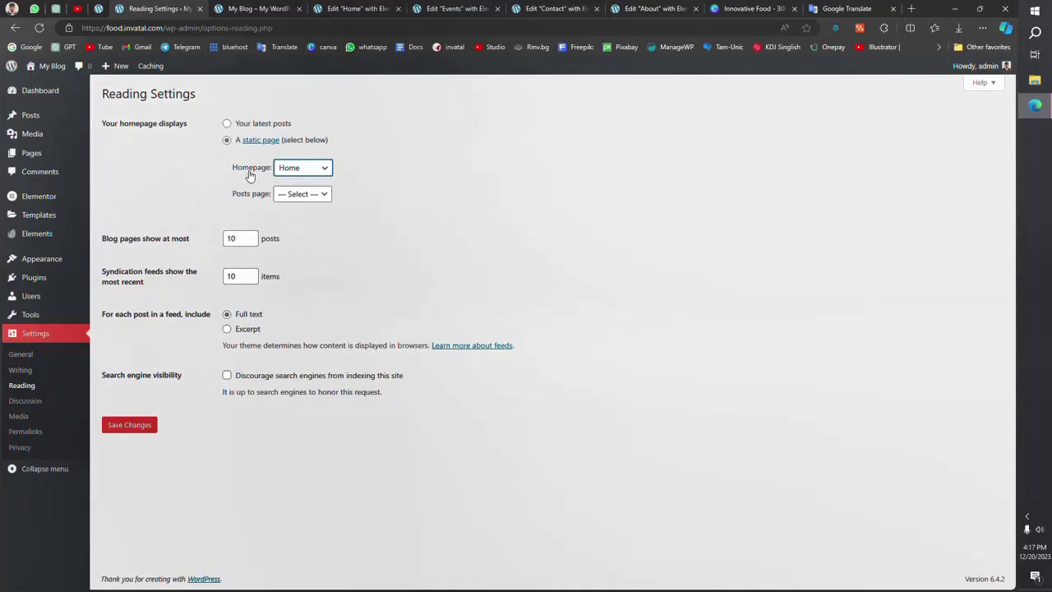
{"action": "left_click", "coordinate": [251, 8]}
{"action": "left_click", "coordinate": [205, 27]}
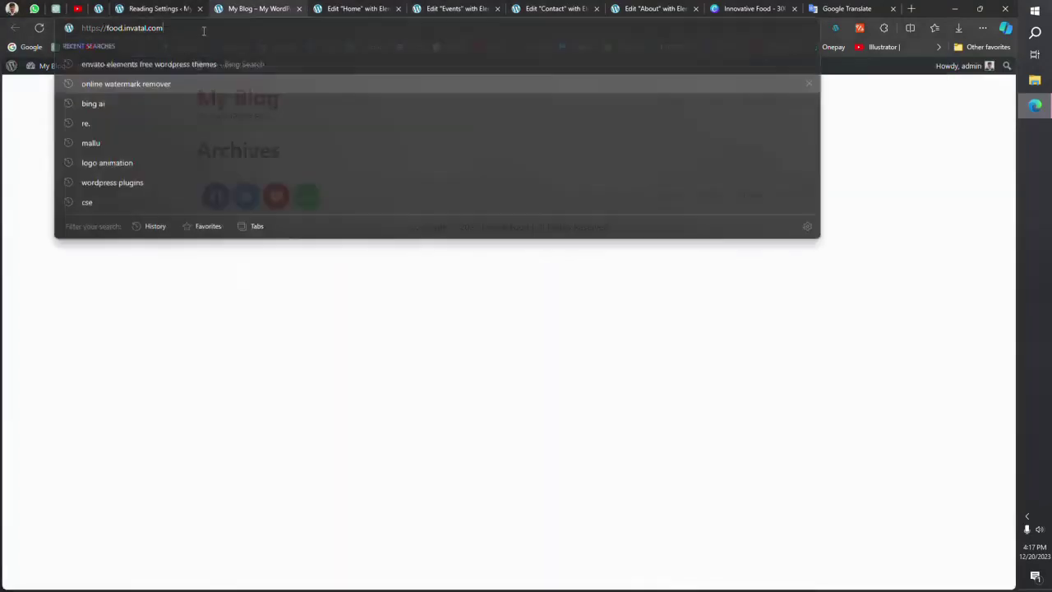
{"action": "left_click", "coordinate": [261, 254]}
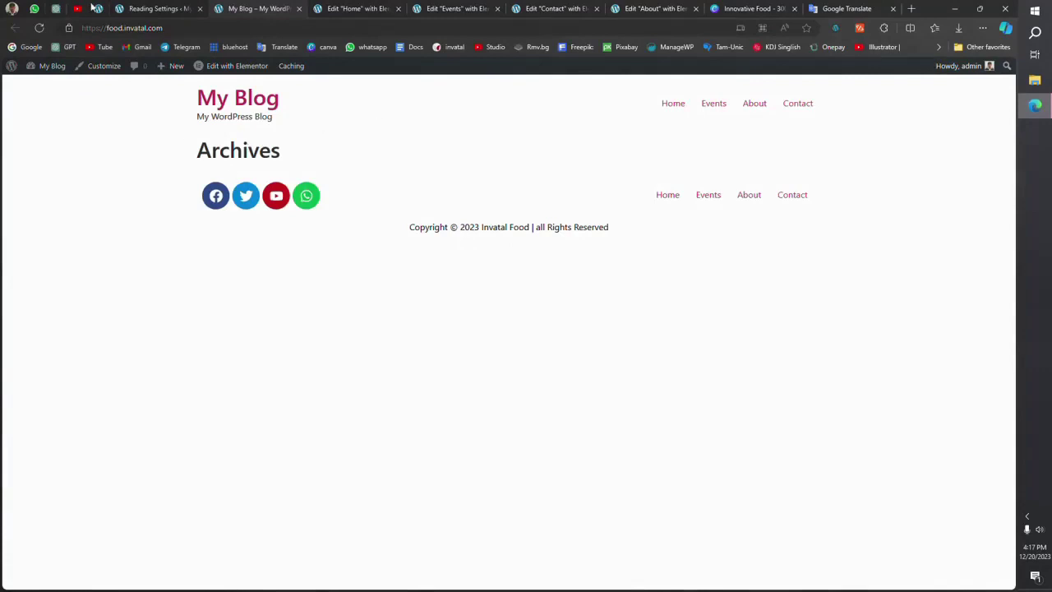
{"action": "left_click", "coordinate": [128, 8]}
{"action": "left_click", "coordinate": [289, 190]}
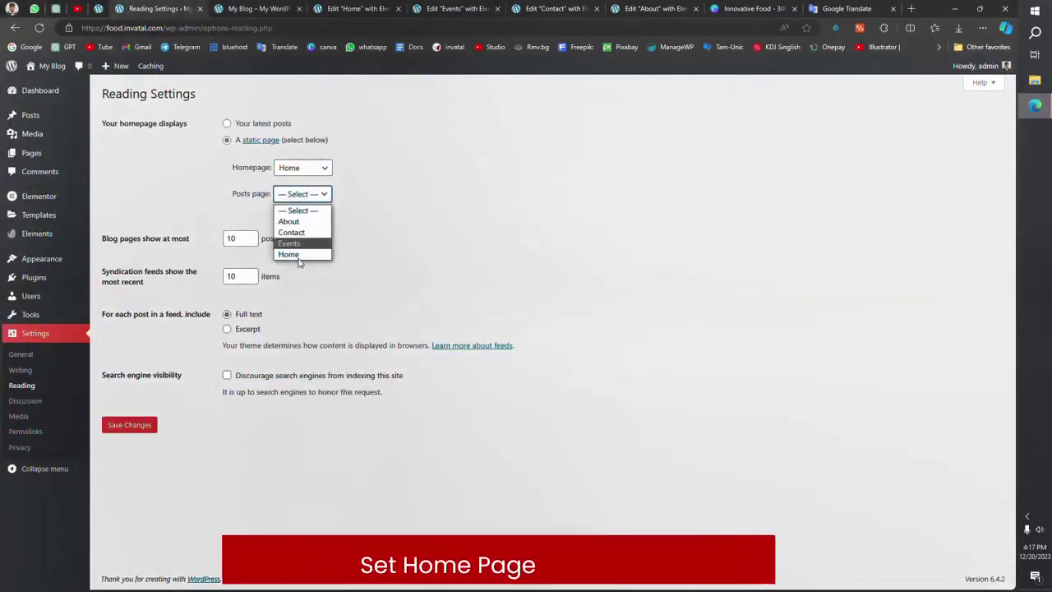
{"action": "left_click", "coordinate": [197, 203]}
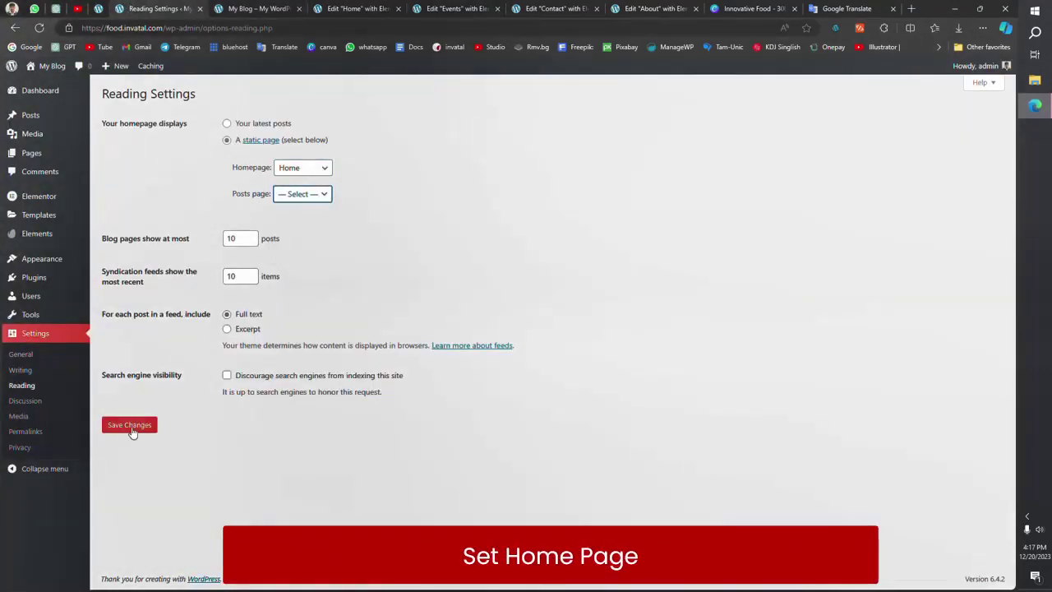
Step: Save the Reading settings and reload the live site
{"action": "left_click", "coordinate": [130, 425]}
{"action": "left_click", "coordinate": [218, 9]}
{"action": "right_click", "coordinate": [129, 112]}
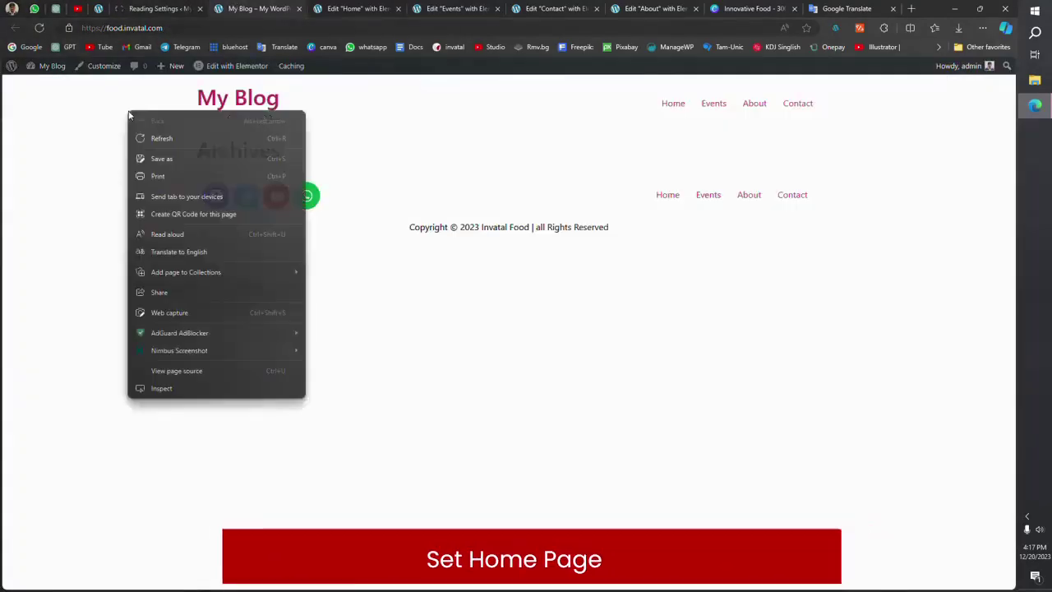
{"action": "left_click", "coordinate": [156, 138]}
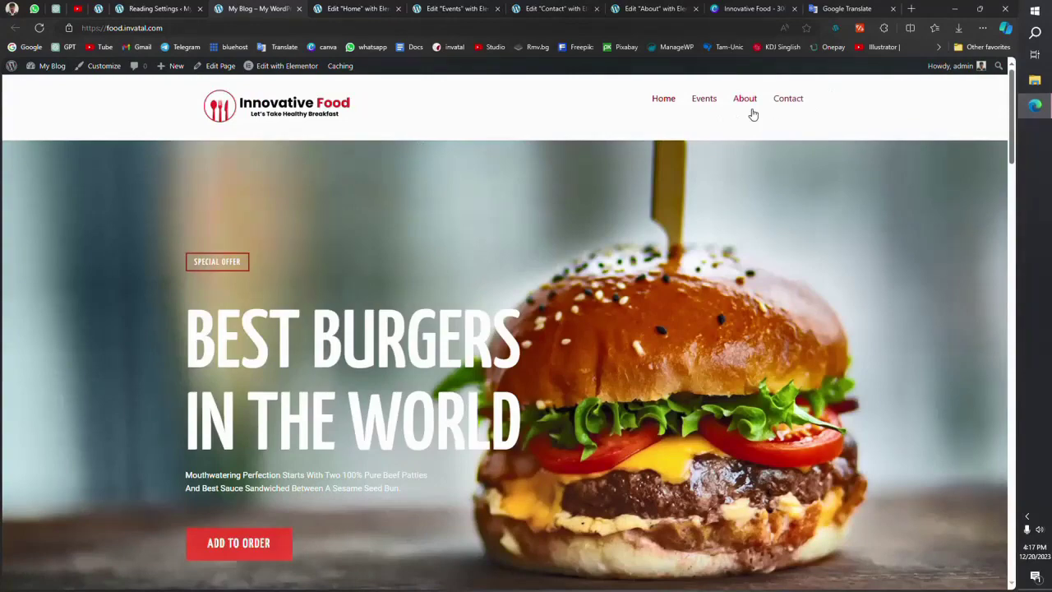
Step: Review the sections of the live home page and close the Reading Settings page
{"action": "scroll", "coordinate": [542, 116], "scroll_direction": "down", "scroll_amount": 6}
{"action": "scroll", "coordinate": [531, 123], "scroll_direction": "up", "scroll_amount": 6}
{"action": "left_click_drag", "start_coordinate": [1012, 119], "coordinate": [1032, 567]}
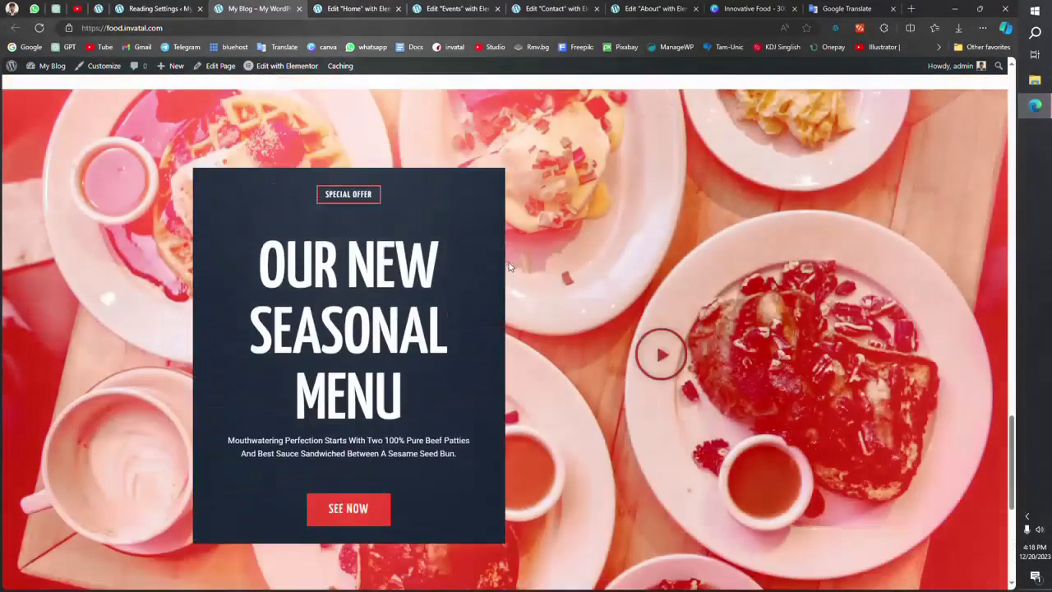
{"action": "scroll", "coordinate": [500, 331], "scroll_direction": "down", "scroll_amount": 15}
{"action": "scroll", "coordinate": [507, 299], "scroll_direction": "up", "scroll_amount": 5}
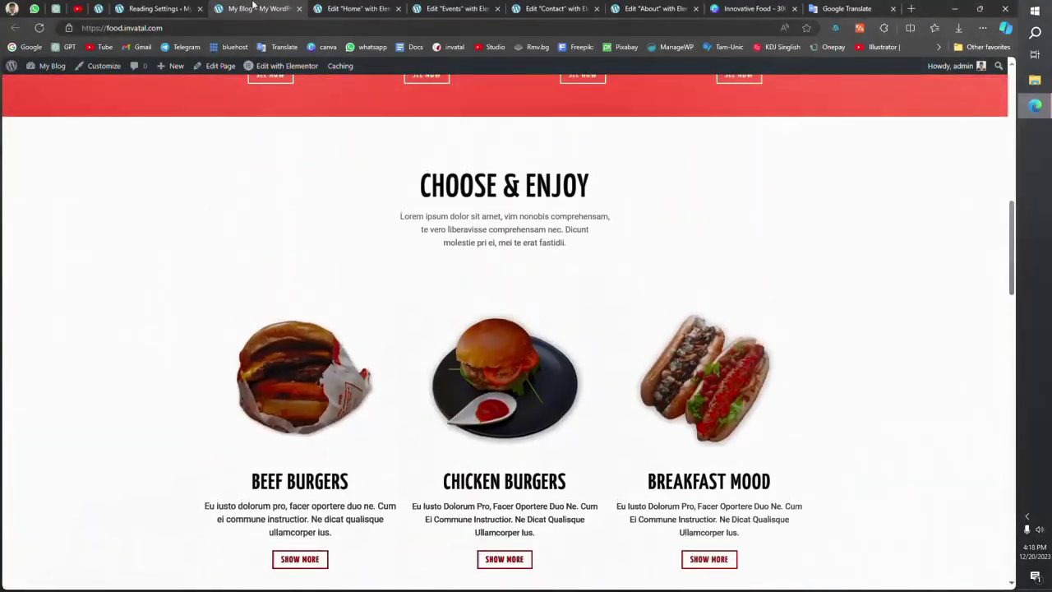
{"action": "left_click", "coordinate": [160, 8]}
{"action": "left_click", "coordinate": [199, 8]}
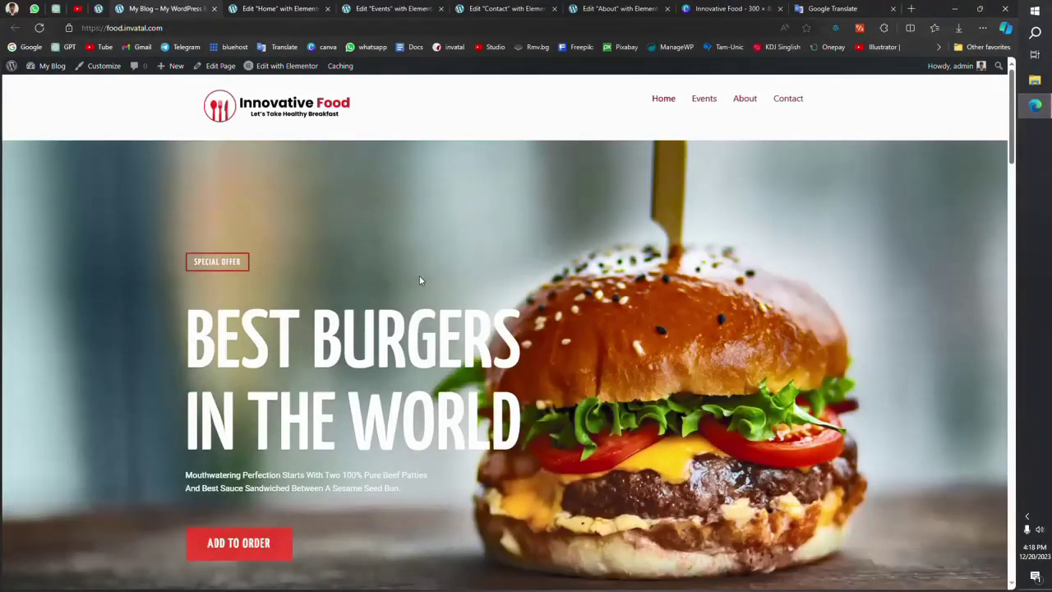